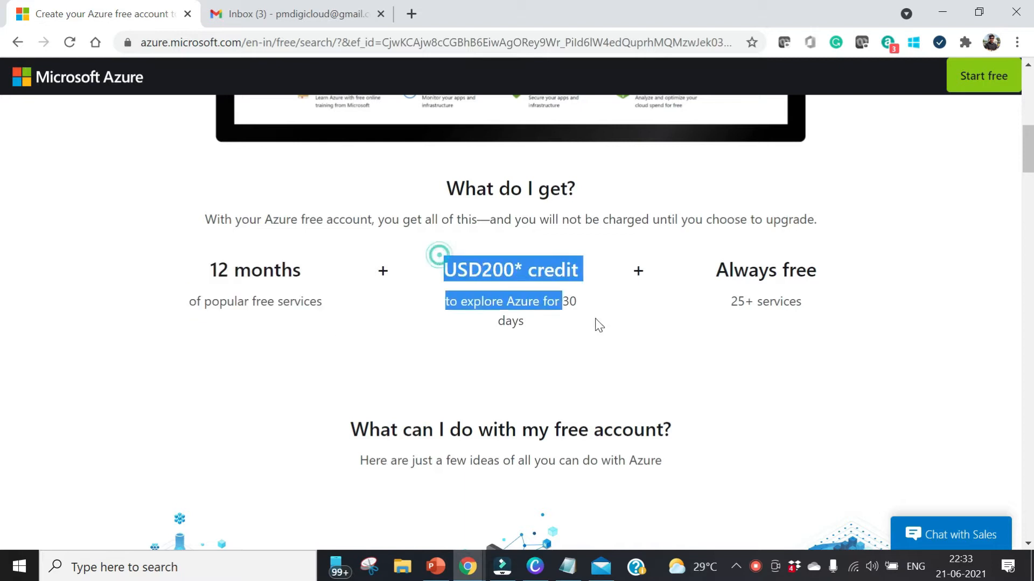
- Highlight the USD200 credit offer, then scroll down to the free product lists
left_click_drag(713, 269, 742, 364)
left_click(724, 363)
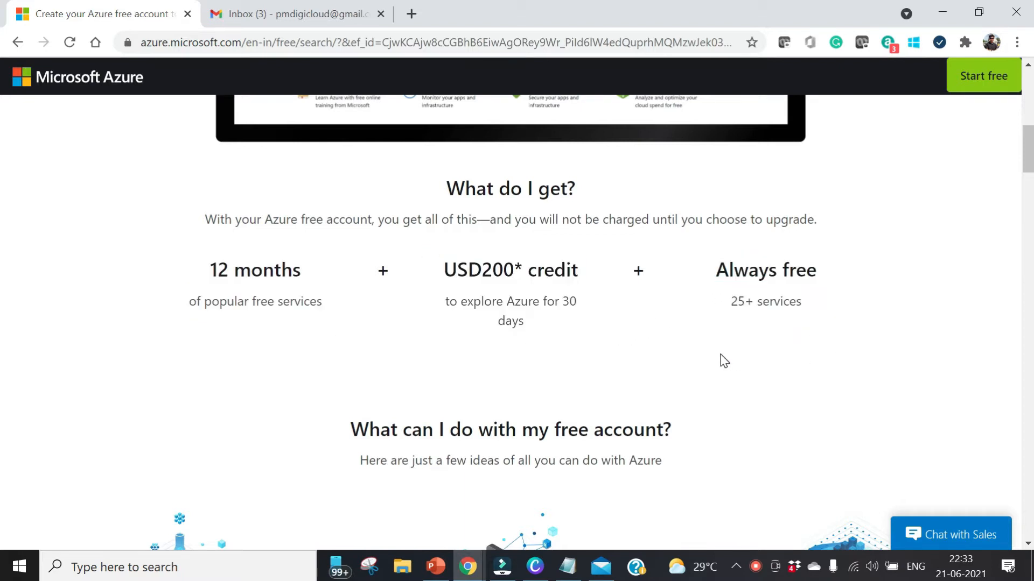
scroll(712, 369, "down", 6)
scroll(714, 370, "down", 1)
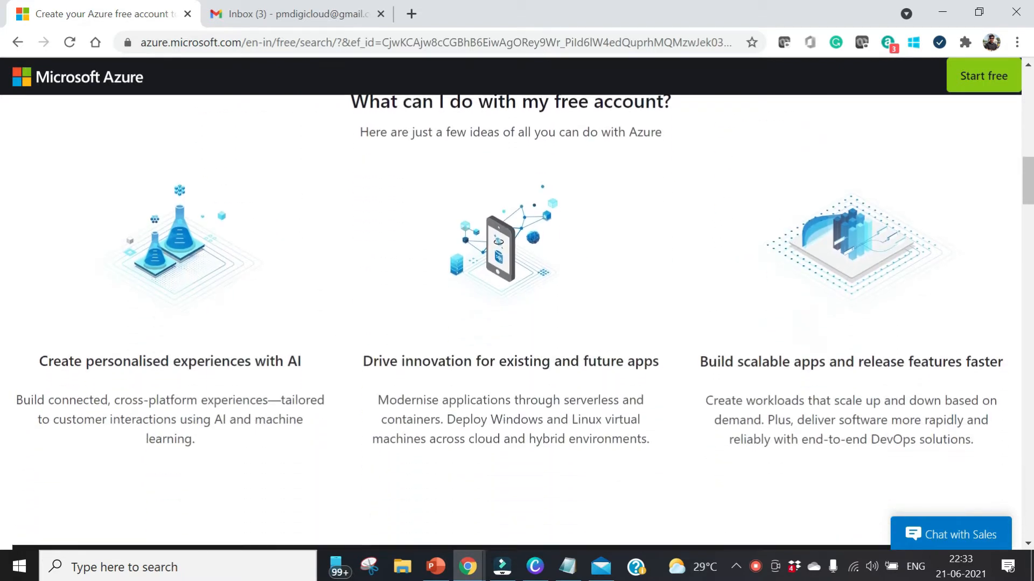
scroll(714, 370, "down", 3)
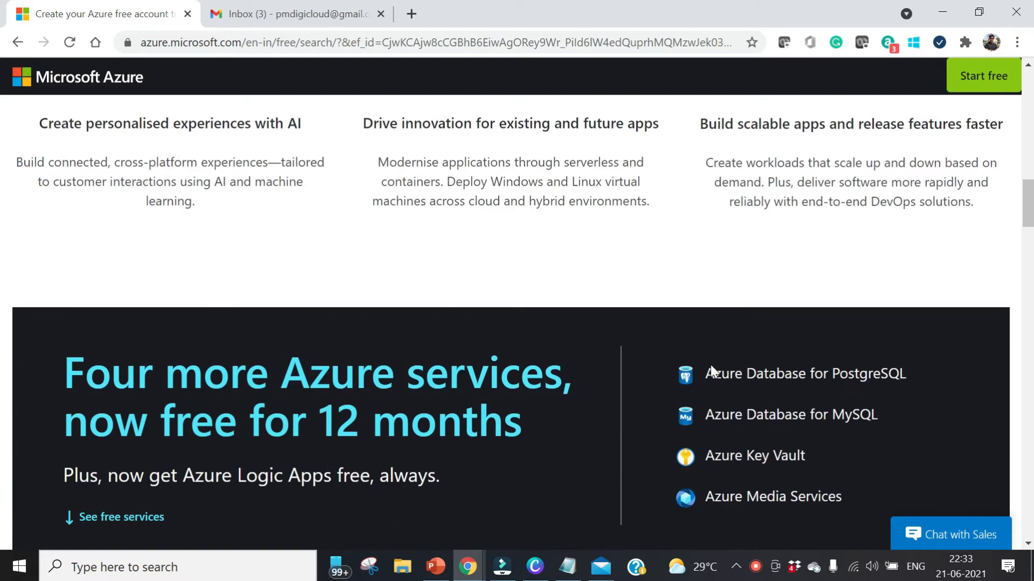
scroll(708, 362, "down", 3)
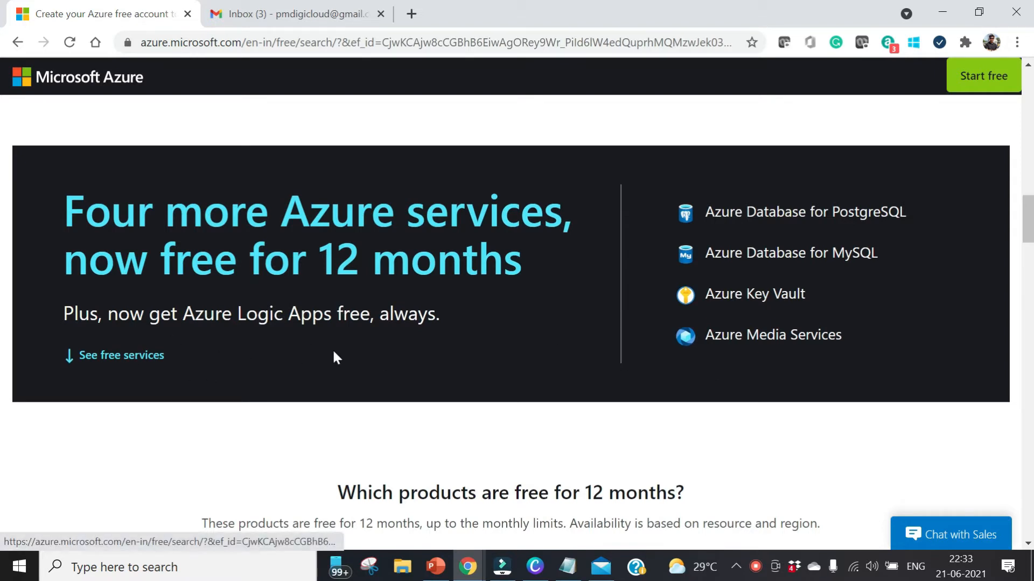
scroll(332, 350, "down", 5)
scroll(334, 351, "down", 1)
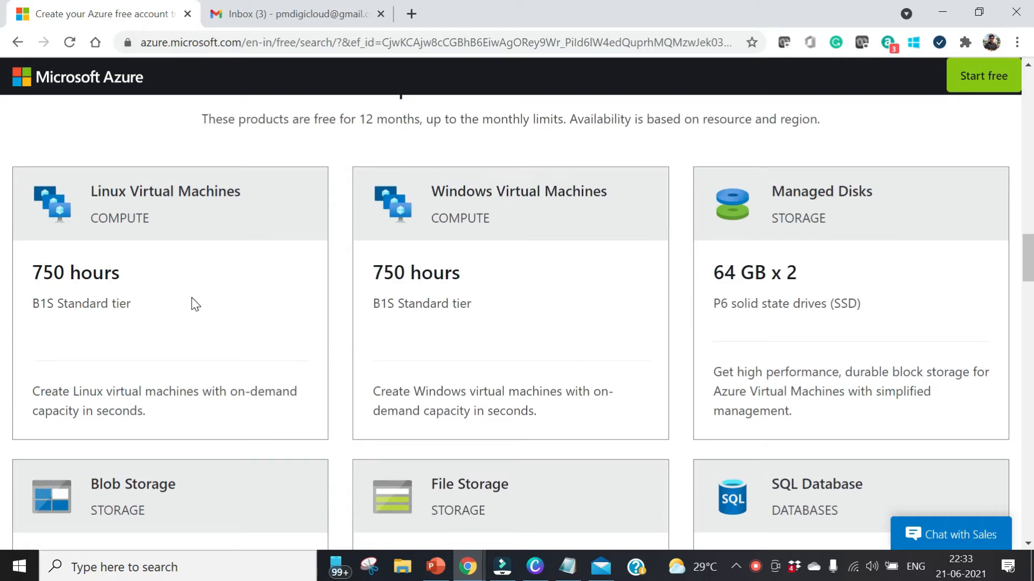
- Highlight the allowances: Linux VM 750 hours, Windows VM, Managed Disks 64 GB x 2, File Storage 5 GB, SQL Database
left_click_drag(126, 324, 69, 272)
left_click(532, 309)
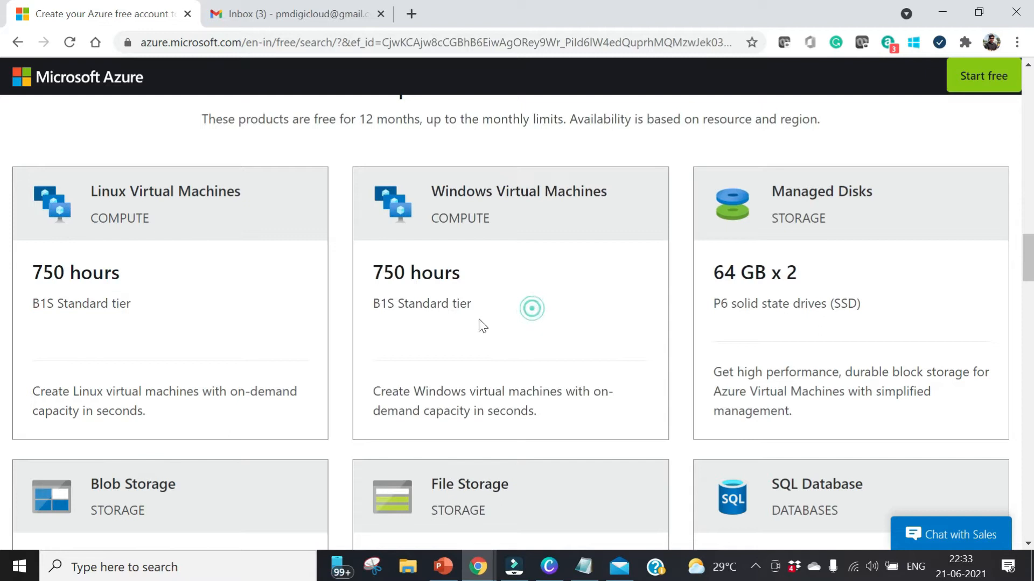
left_click_drag(481, 324, 400, 250)
left_click(610, 311)
left_click_drag(779, 330, 741, 266)
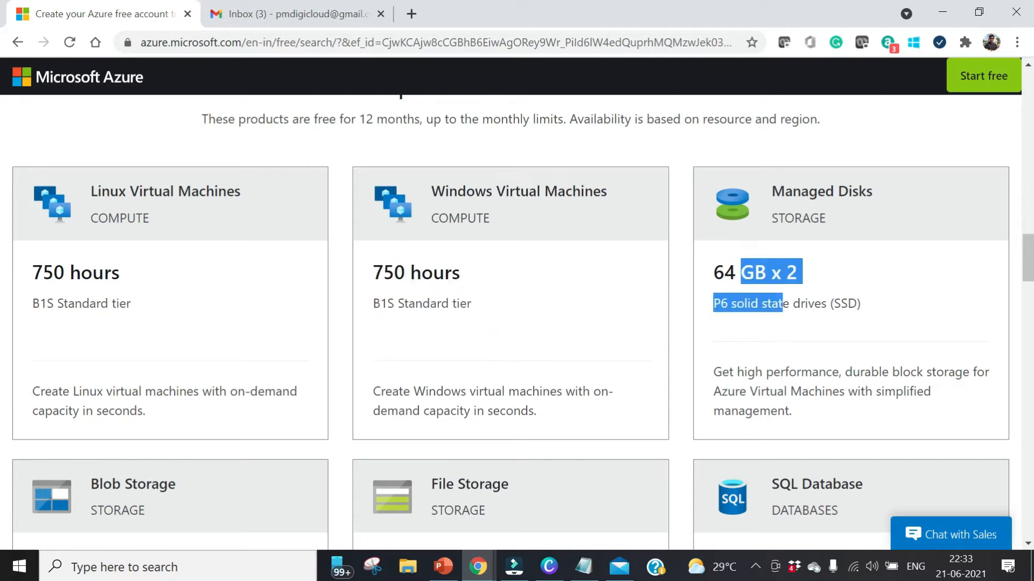
scroll(666, 323, "down", 3)
left_click_drag(83, 414, 33, 396)
left_click_drag(425, 404, 373, 398)
left_click_drag(883, 429, 690, 381)
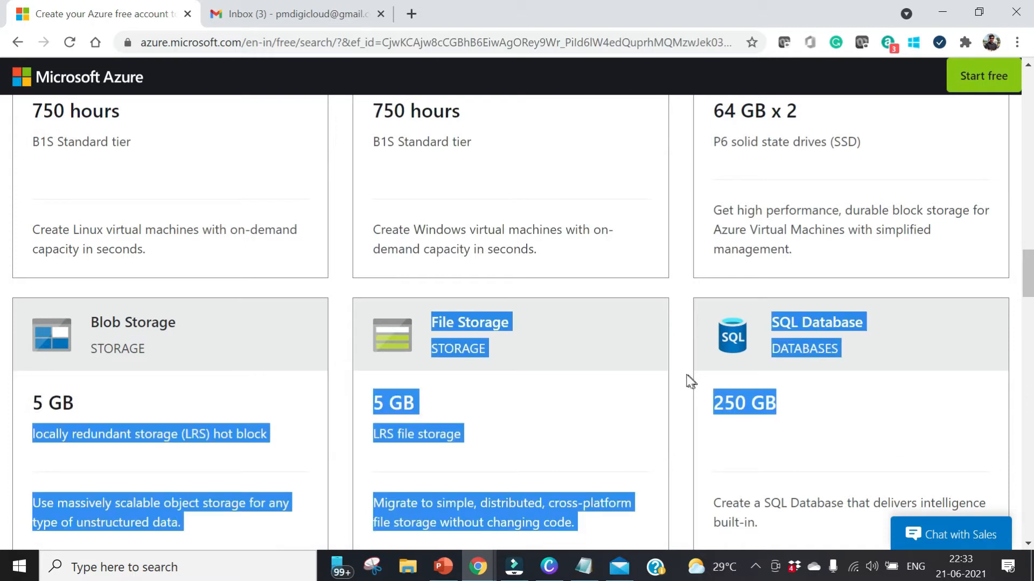
scroll(691, 381, "down", 5)
left_click(573, 453)
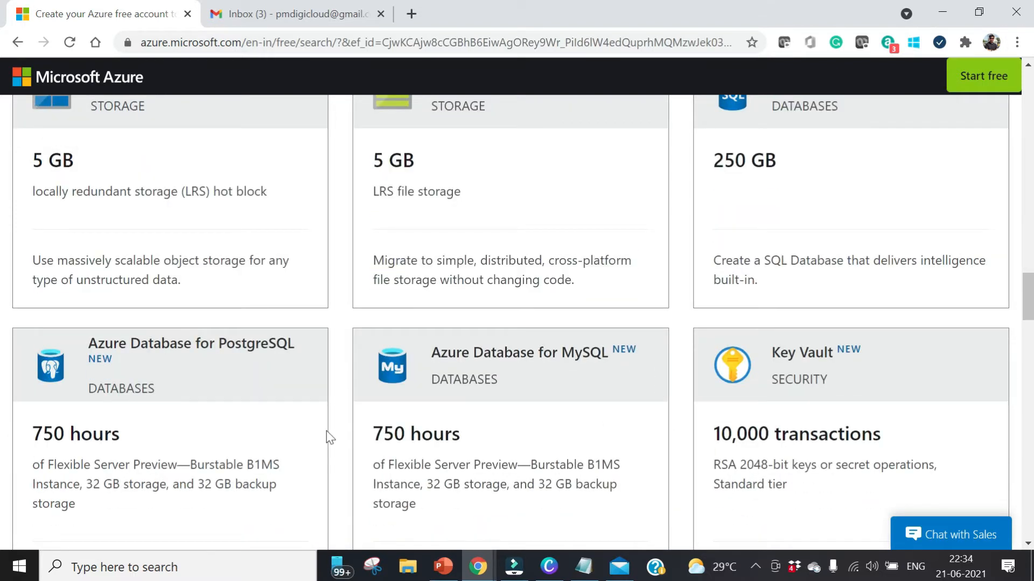
- Scroll further down the page to the 'What else do I need to know?' FAQ
scroll(326, 436, "down", 3)
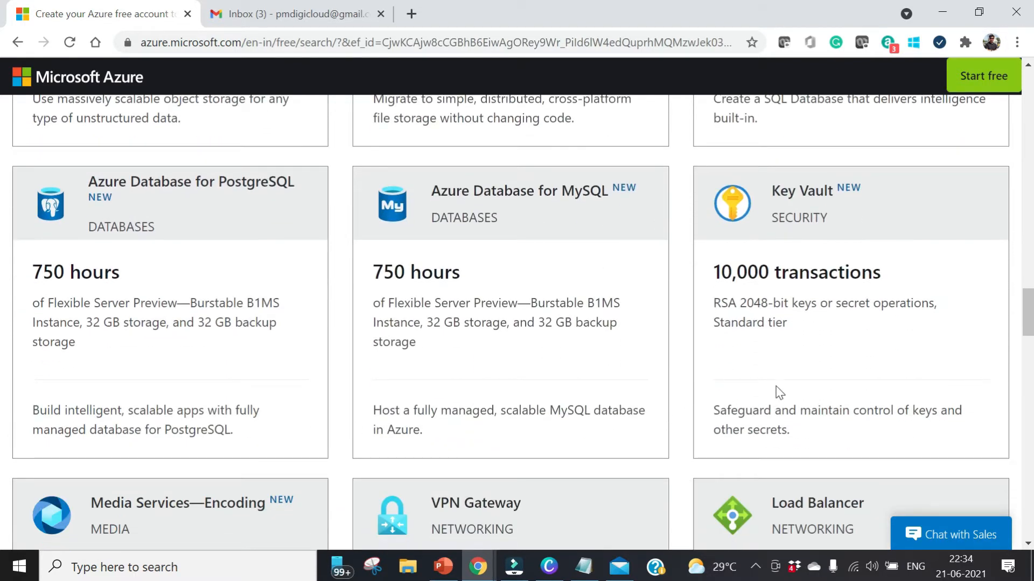
scroll(569, 342, "down", 5)
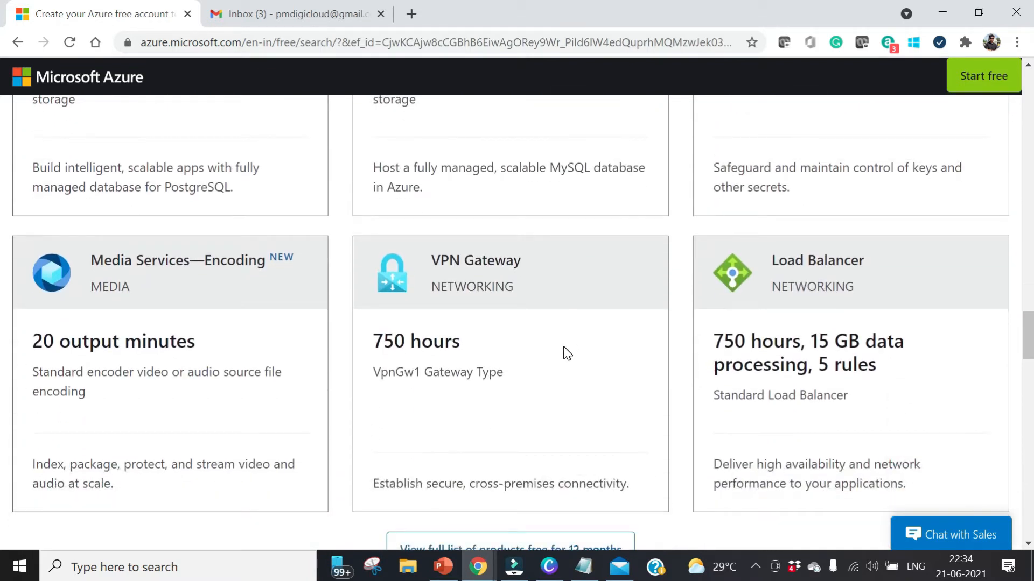
scroll(567, 354, "down", 3)
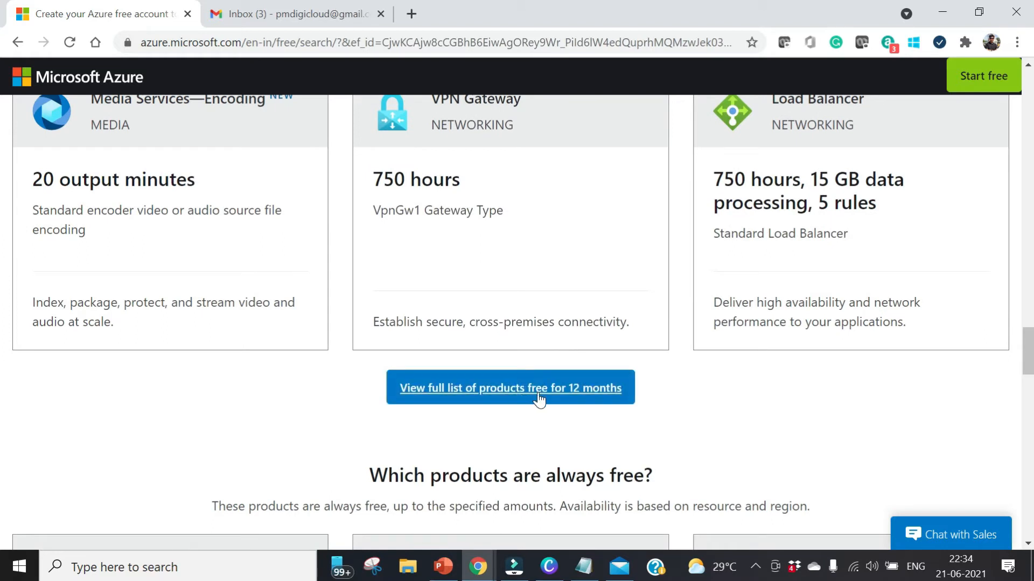
scroll(567, 399, "down", 5)
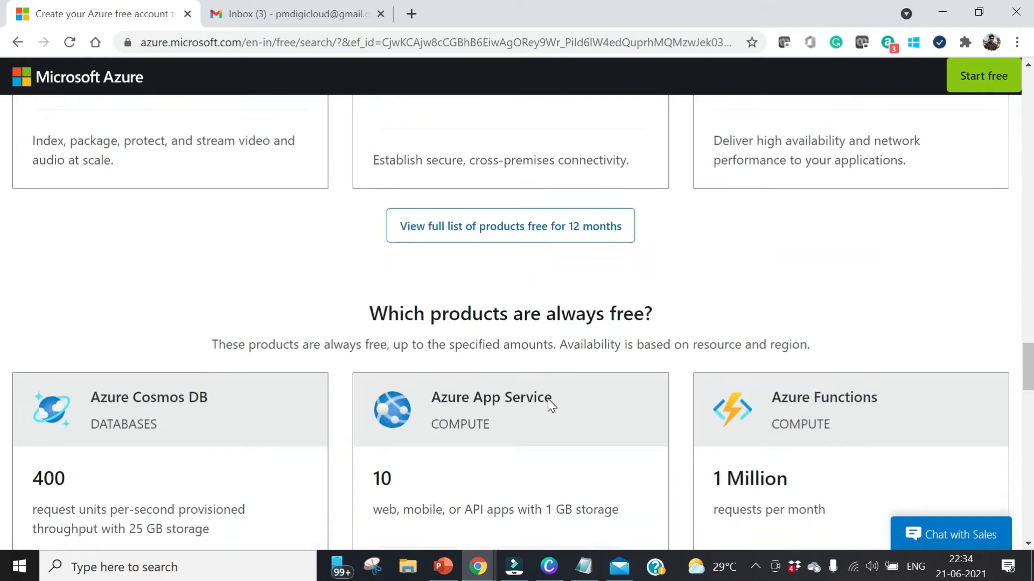
scroll(553, 417, "down", 1)
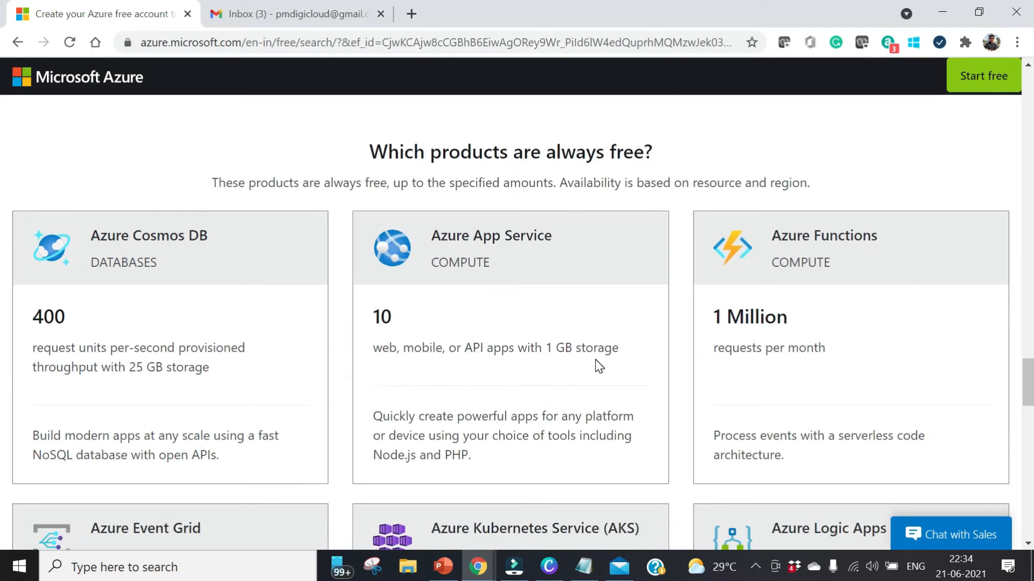
scroll(599, 366, "down", 4)
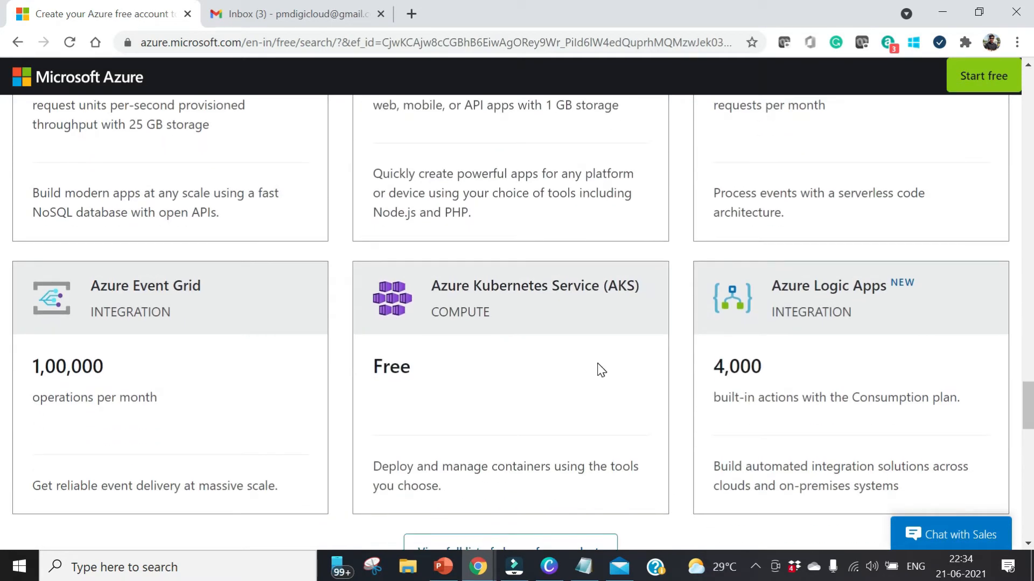
scroll(601, 371, "down", 4)
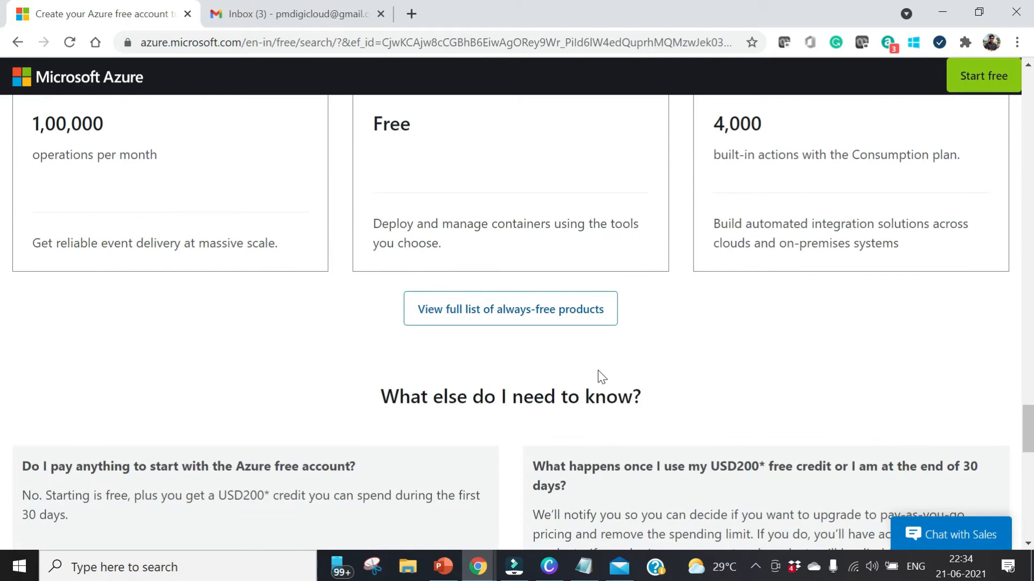
scroll(562, 428, "down", 5)
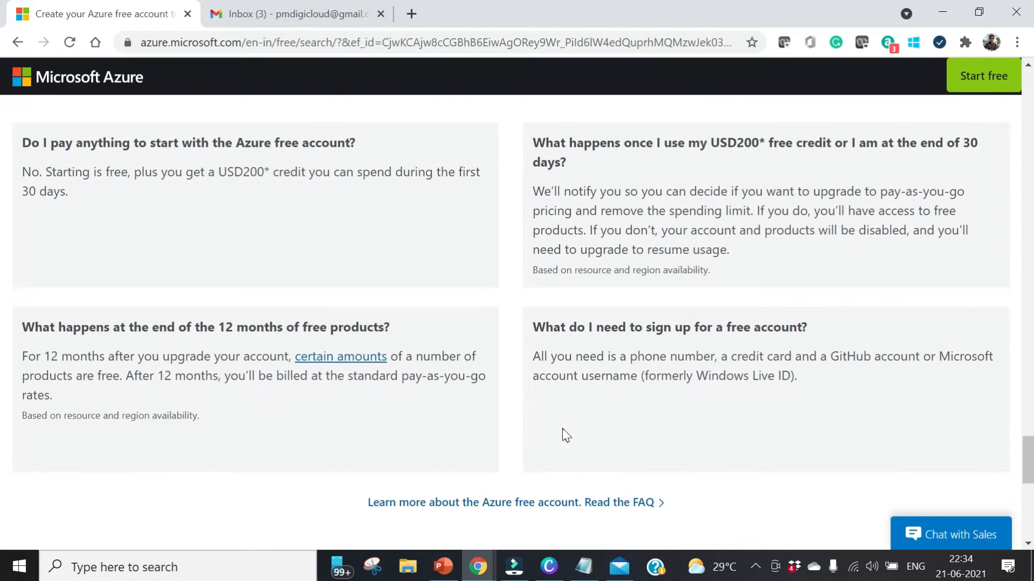
scroll(564, 434, "up", 2)
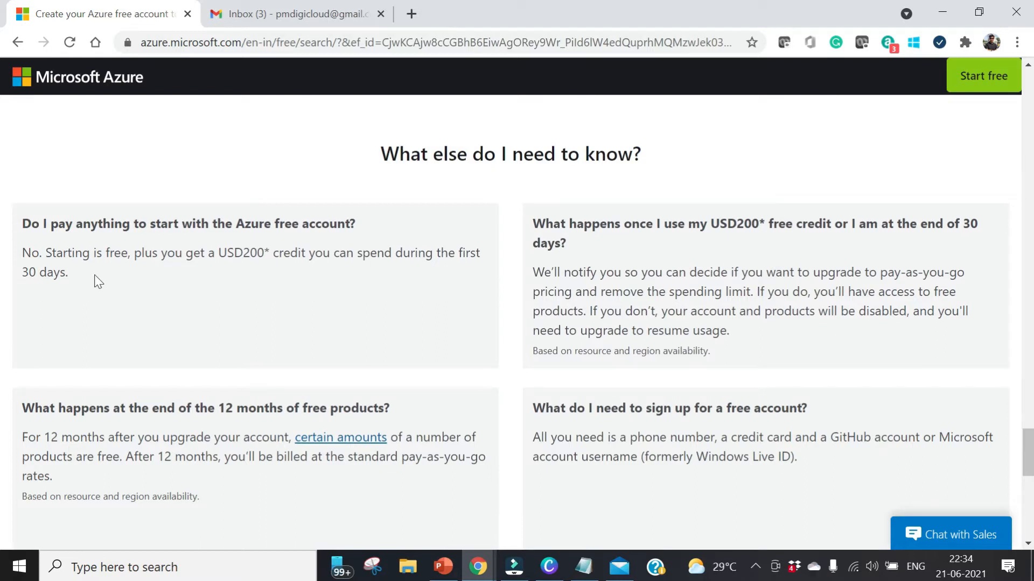
- Highlight the FAQ answers about starting for free and using up the credit
left_click_drag(83, 282, 7, 240)
left_click(171, 320)
left_click_drag(752, 336, 596, 252)
left_click(595, 252)
left_click_drag(853, 272, 944, 272)
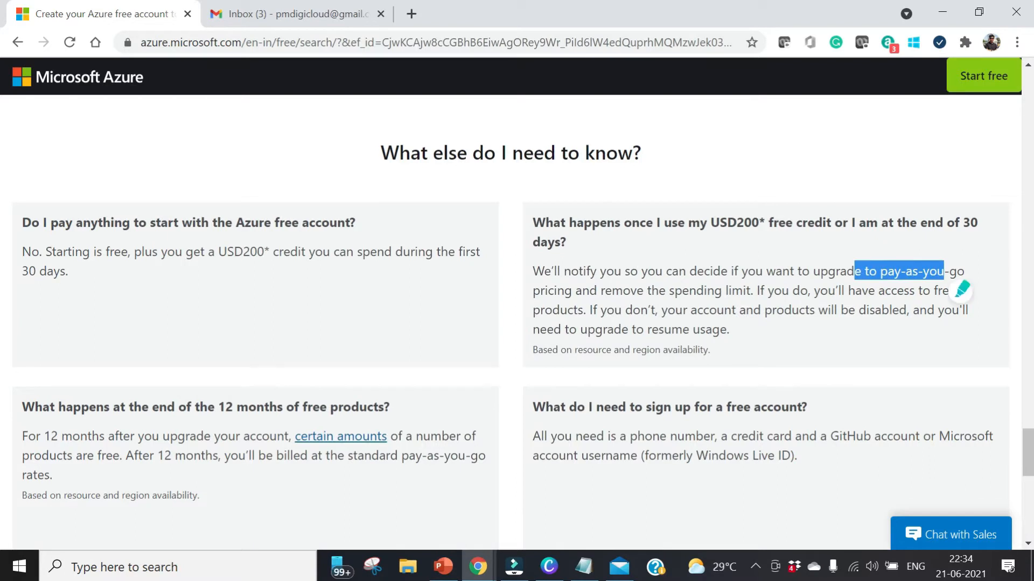
scroll(587, 308, "down", 1)
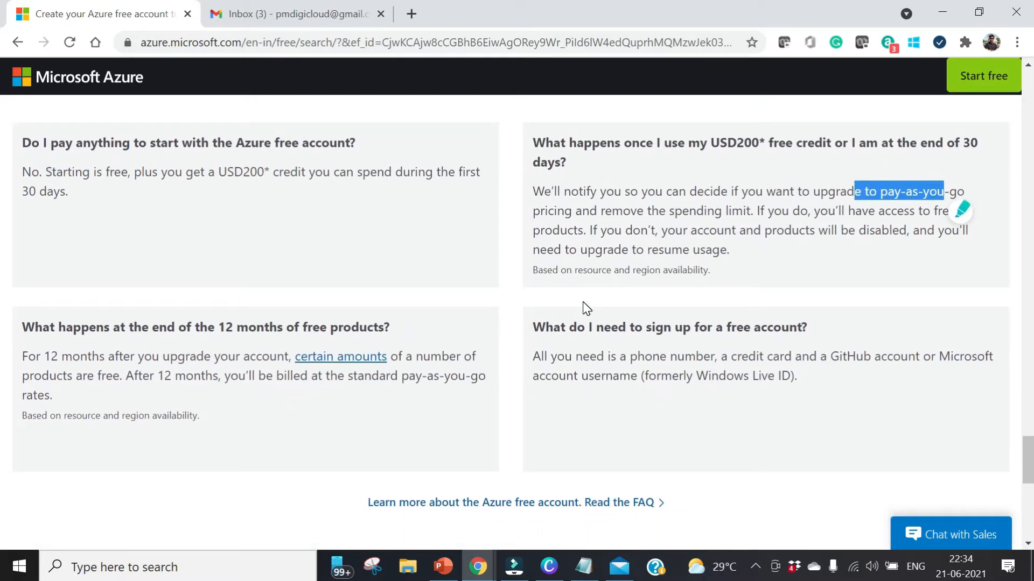
- Highlight the notes on products after 12 months and sign-up requirements, then scroll back up
left_click_drag(58, 357, 133, 375)
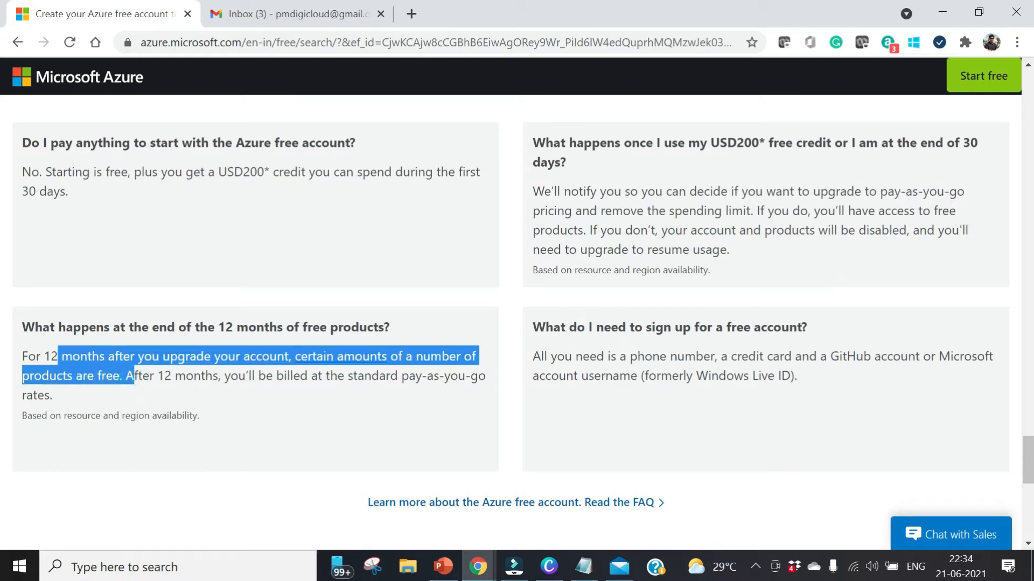
left_click_drag(617, 356, 933, 384)
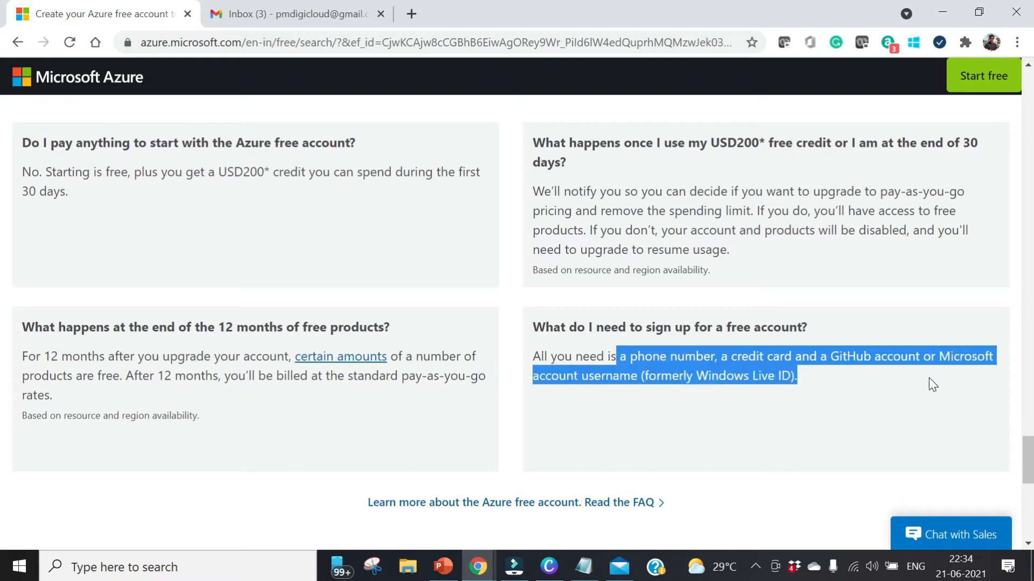
left_click(701, 446)
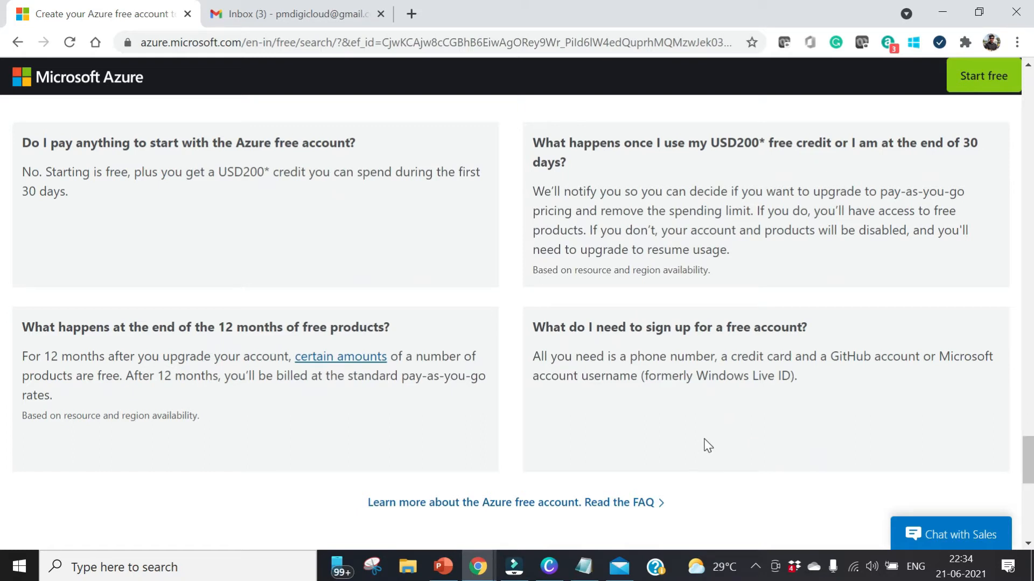
scroll(707, 446, "down", 3)
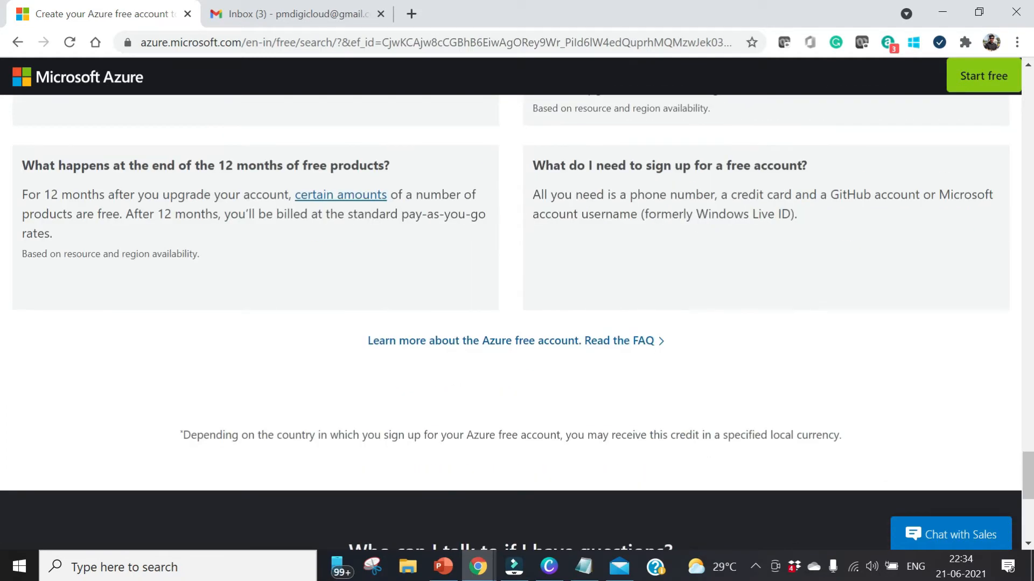
scroll(705, 444, "up", 20)
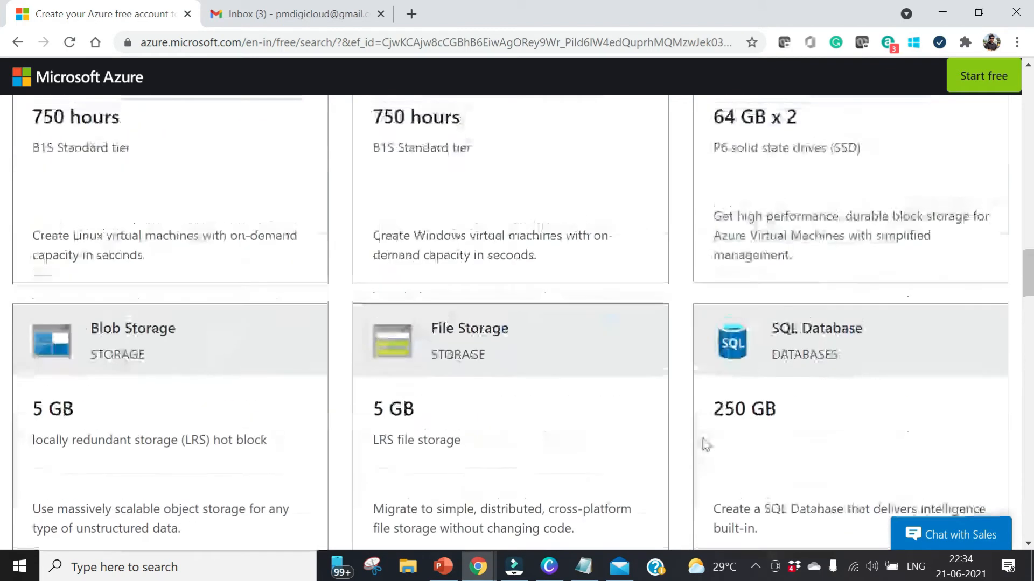
scroll(706, 444, "up", 15)
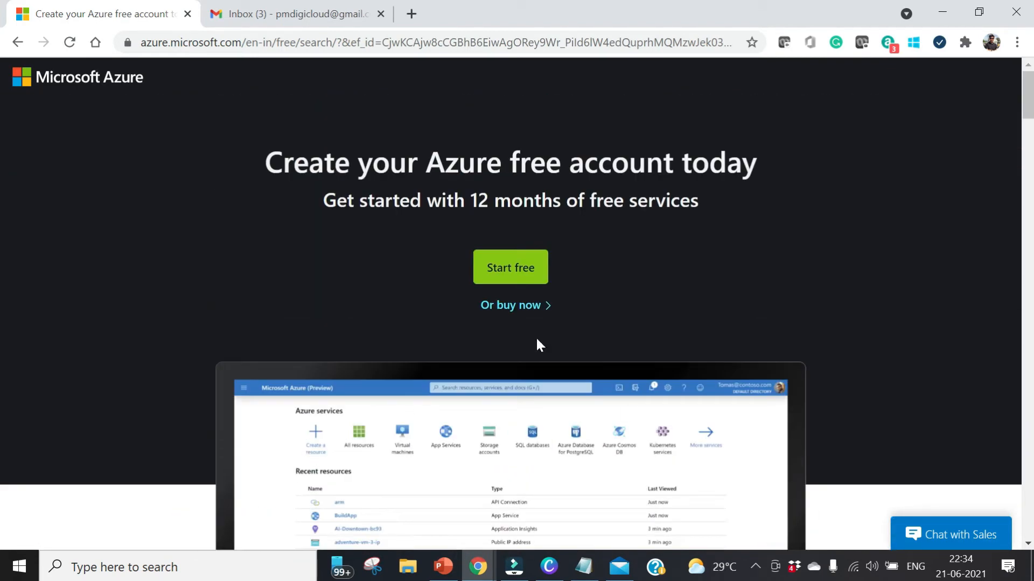
- Start the free account sign-up, submit the e-mail, enter a new account password, and skip saving it
left_click(506, 276)
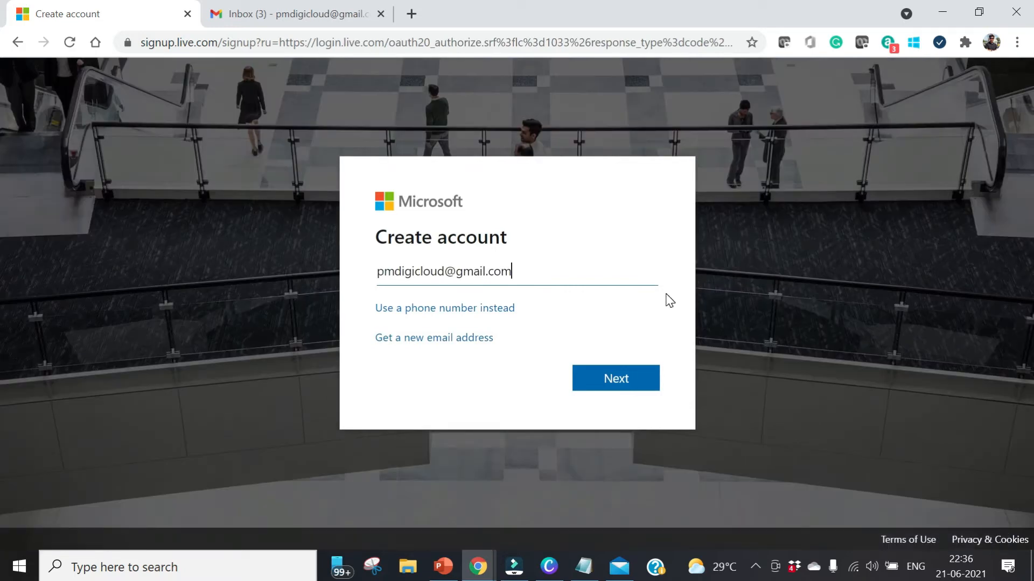
left_click(619, 383)
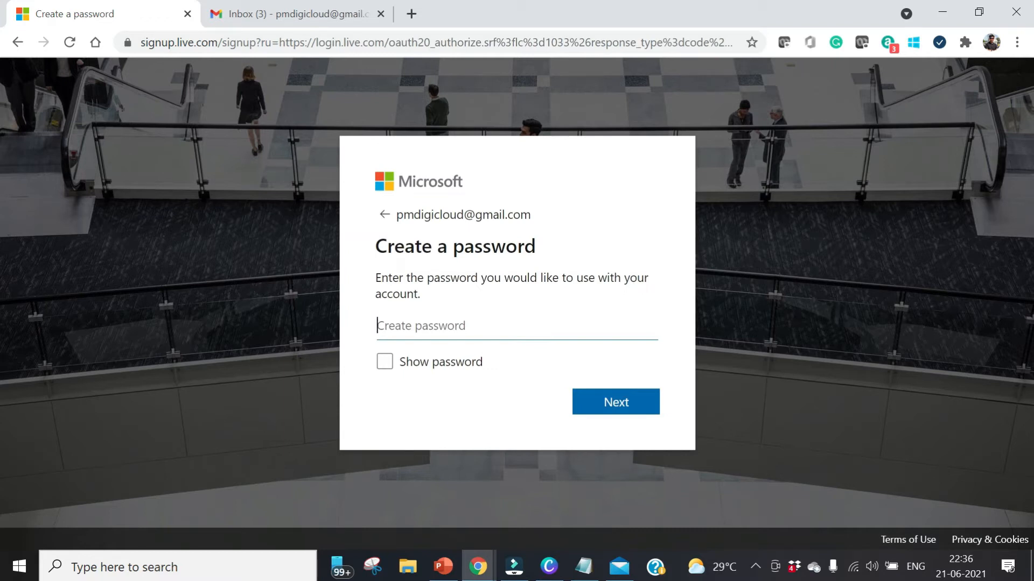
type("•")
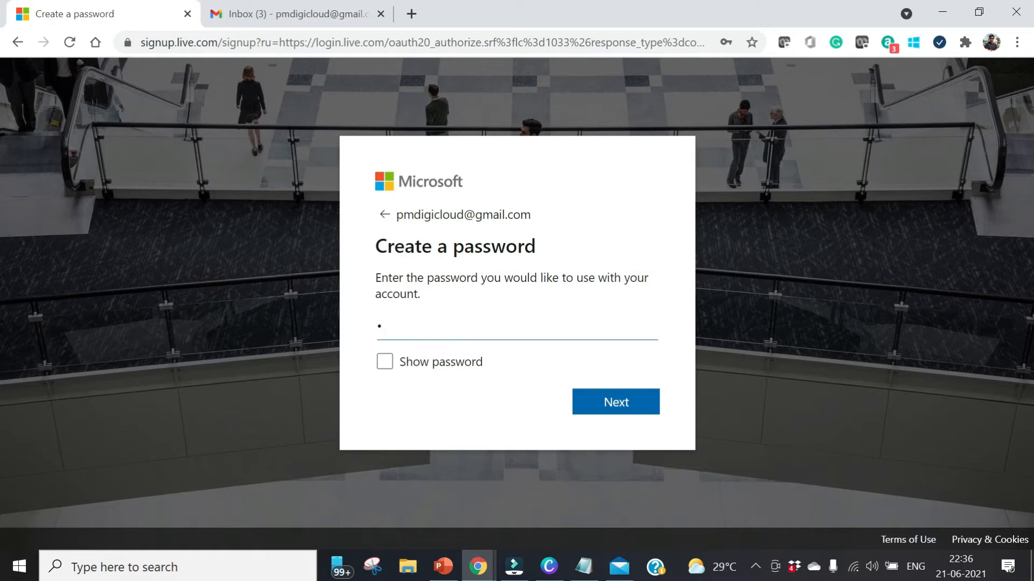
type("••••••••")
left_click(616, 409)
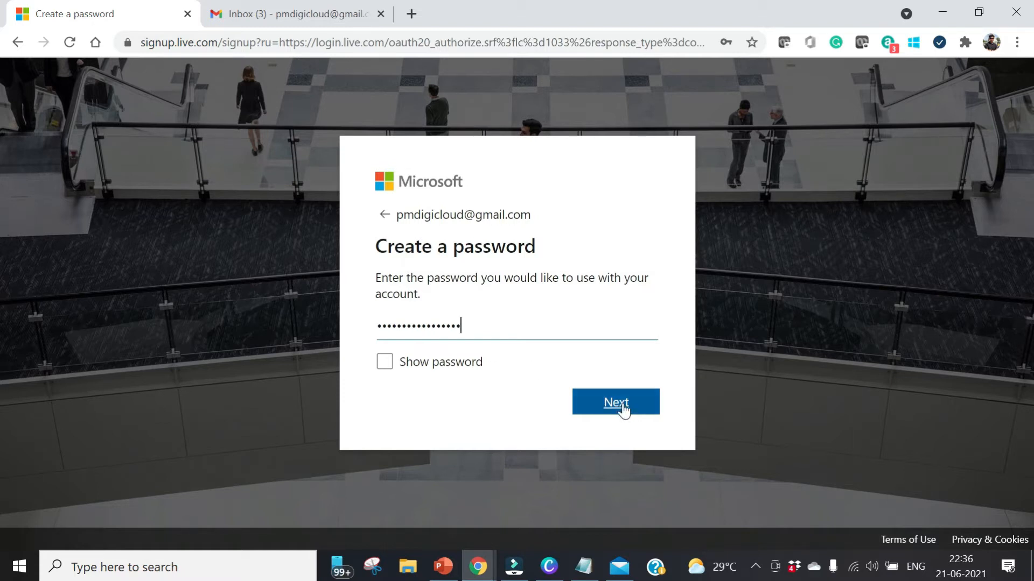
left_click(752, 66)
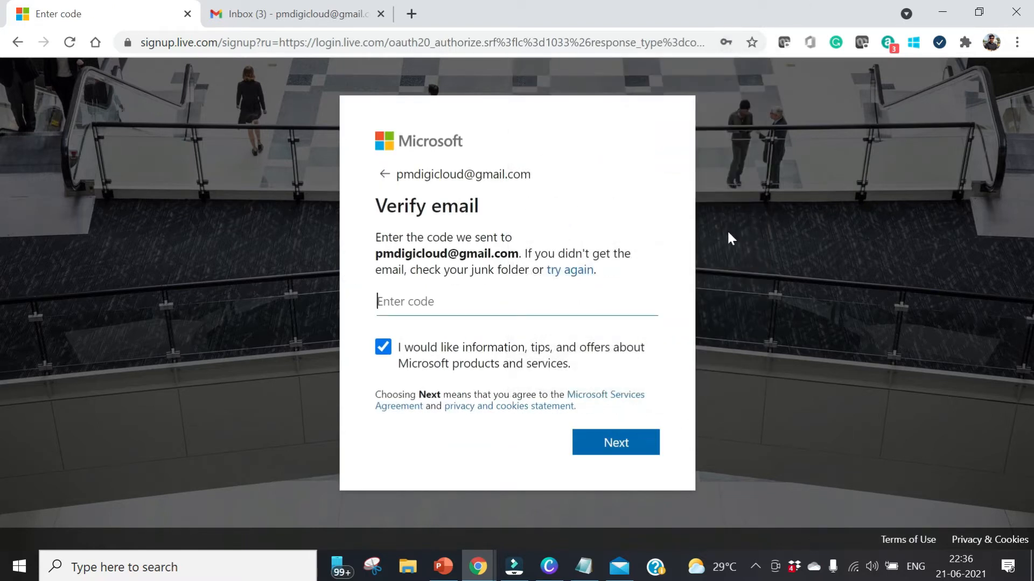
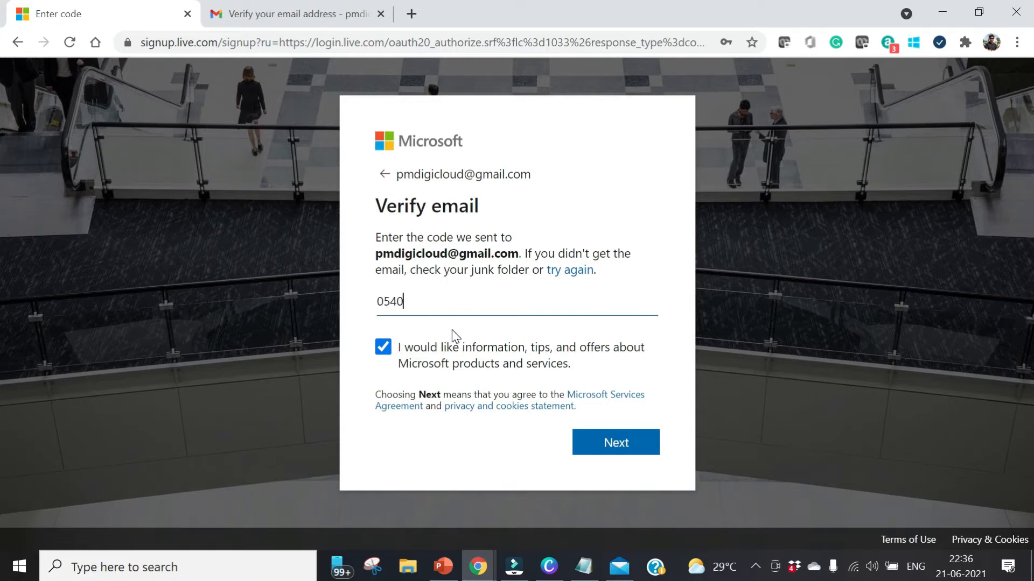
- Enter the four-digit verification code from the email and submit it
left_click(611, 451)
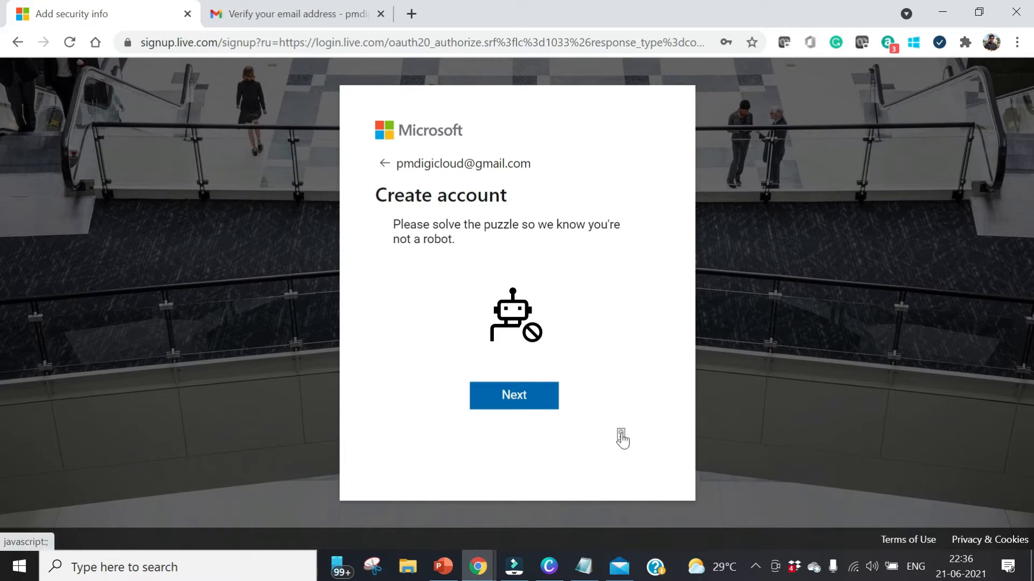
- Start the robot check and rotate the first drill image upright, then submit it
left_click(528, 403)
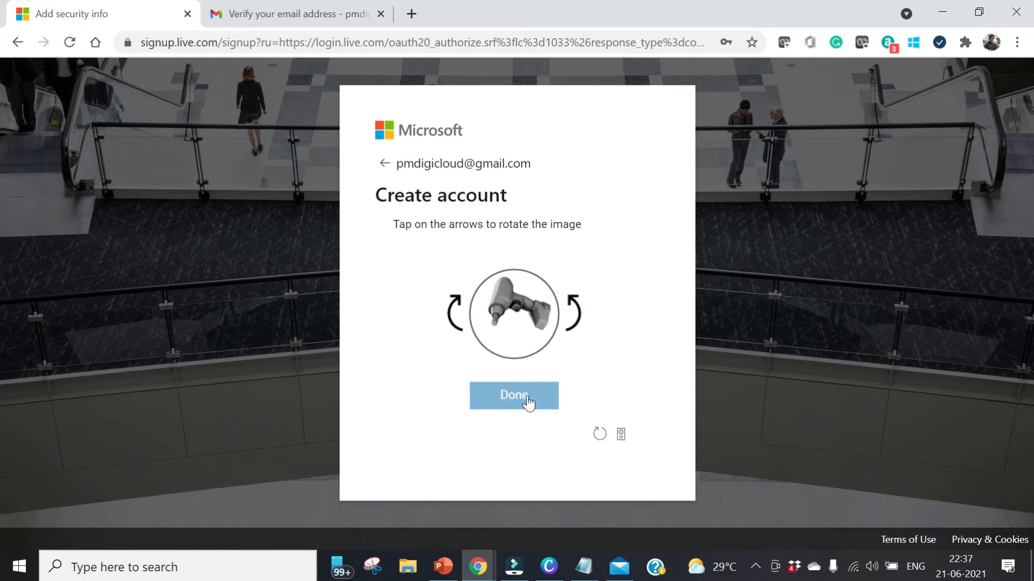
left_click(575, 315)
left_click_drag(452, 319, 623, 302)
left_click(577, 322)
left_click(580, 326)
left_click(581, 322)
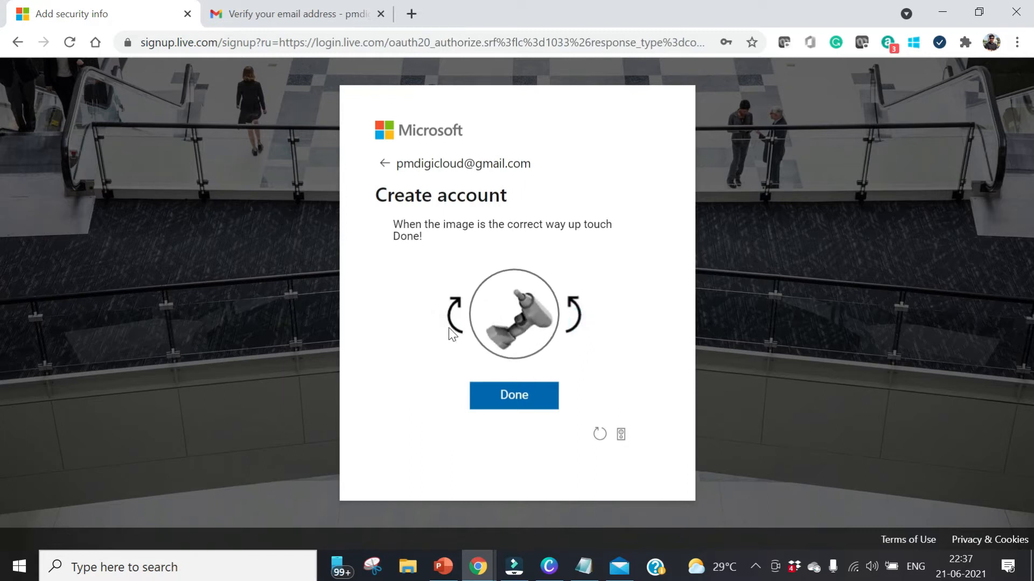
left_click(580, 322)
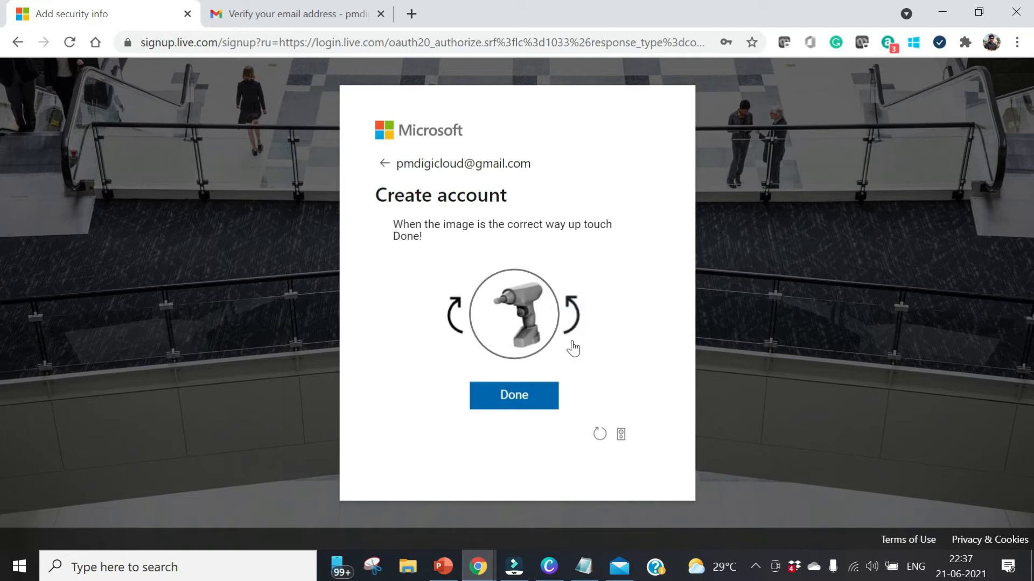
left_click(519, 402)
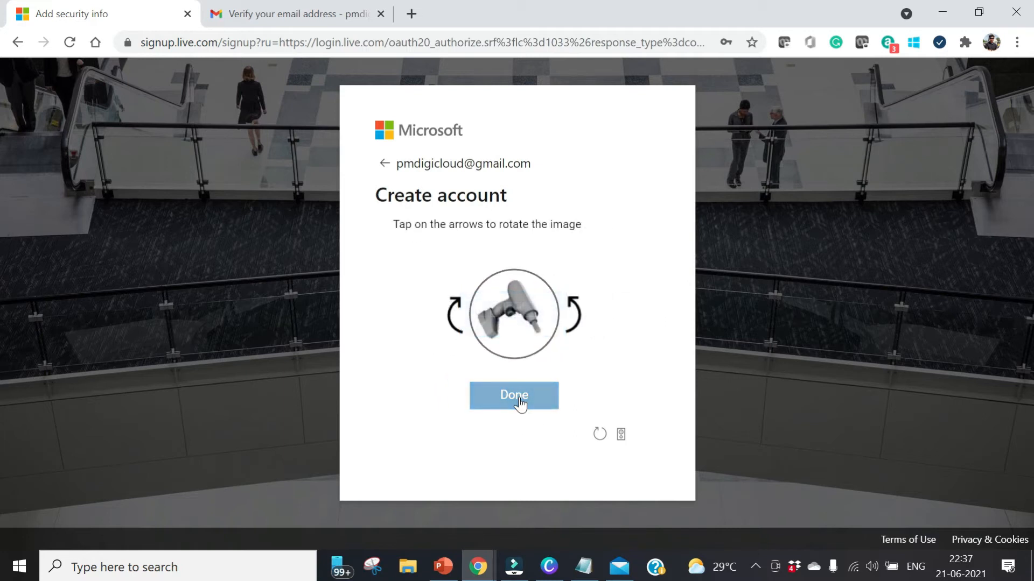
- Turn each of the next three drill images upright and submit every answer
left_click(574, 322)
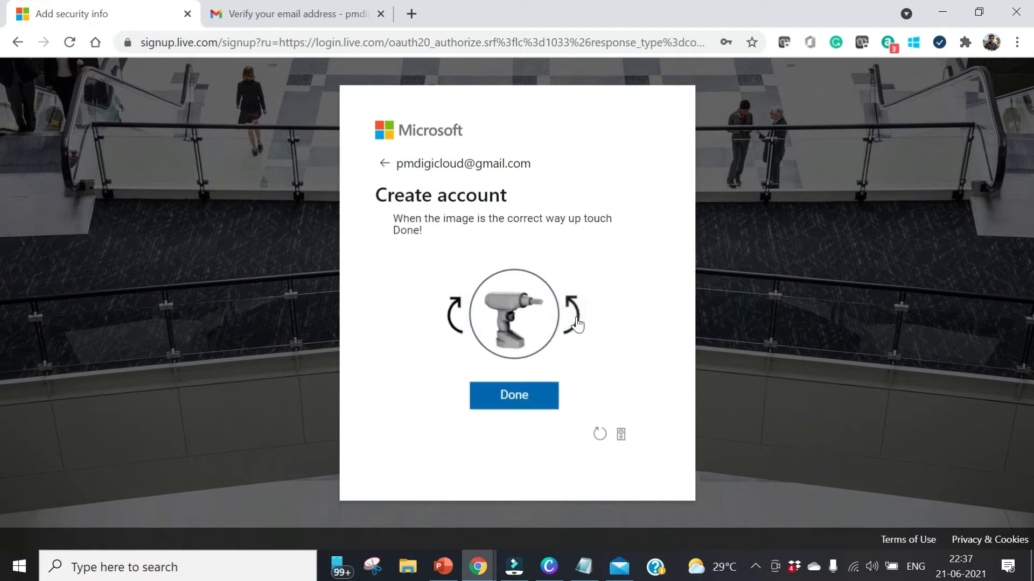
left_click(520, 397)
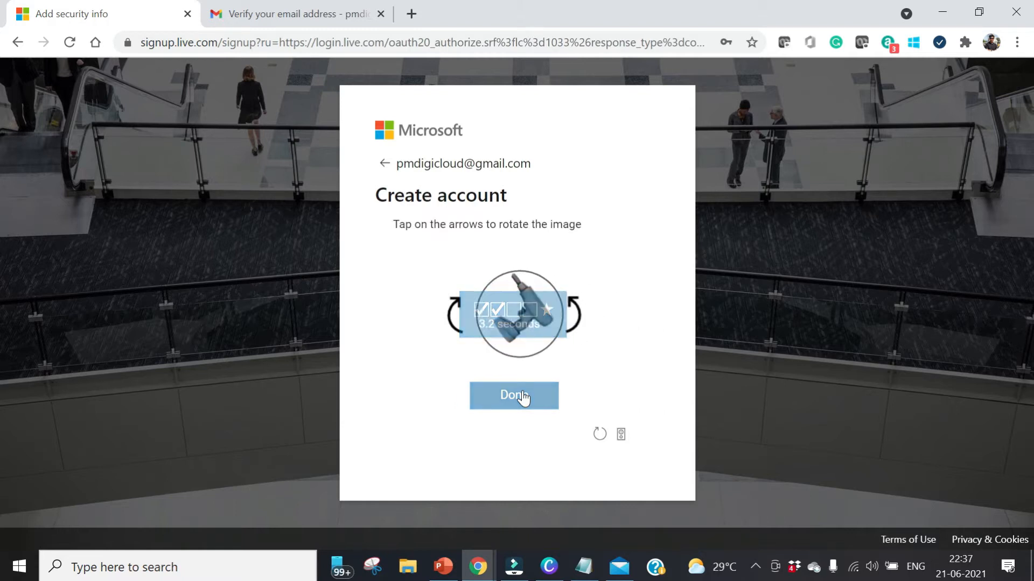
left_click(577, 321)
left_click(519, 397)
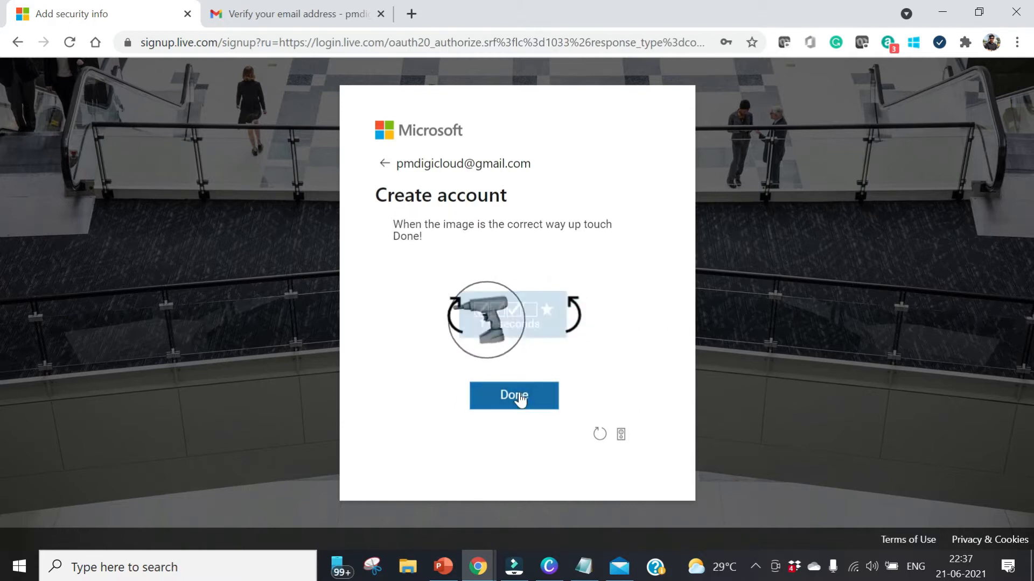
left_click(452, 313)
left_click(452, 315)
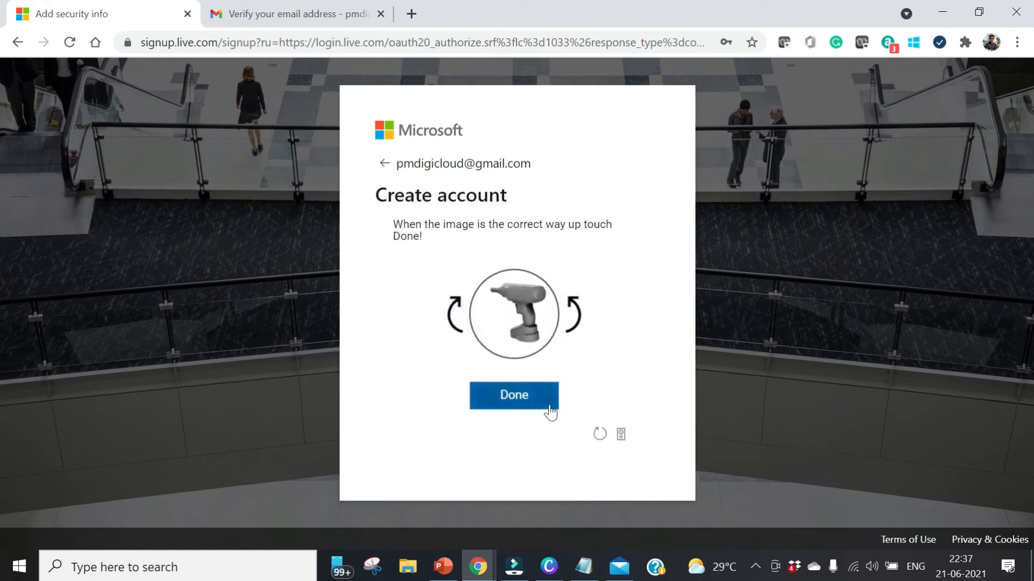
left_click(525, 401)
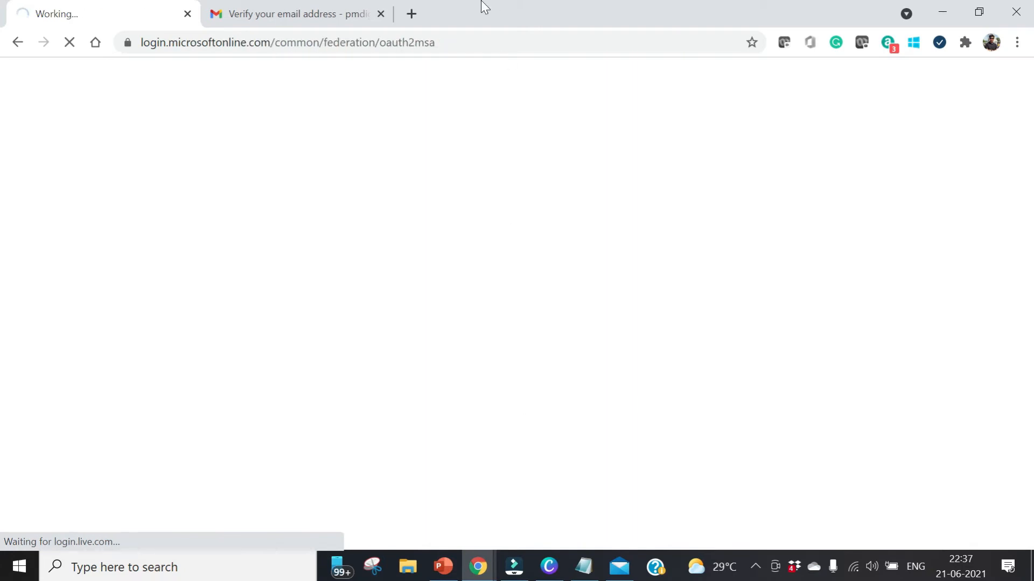
- Close the mail tab and replace the profile's Email address with the newly created account's email
left_click(381, 13)
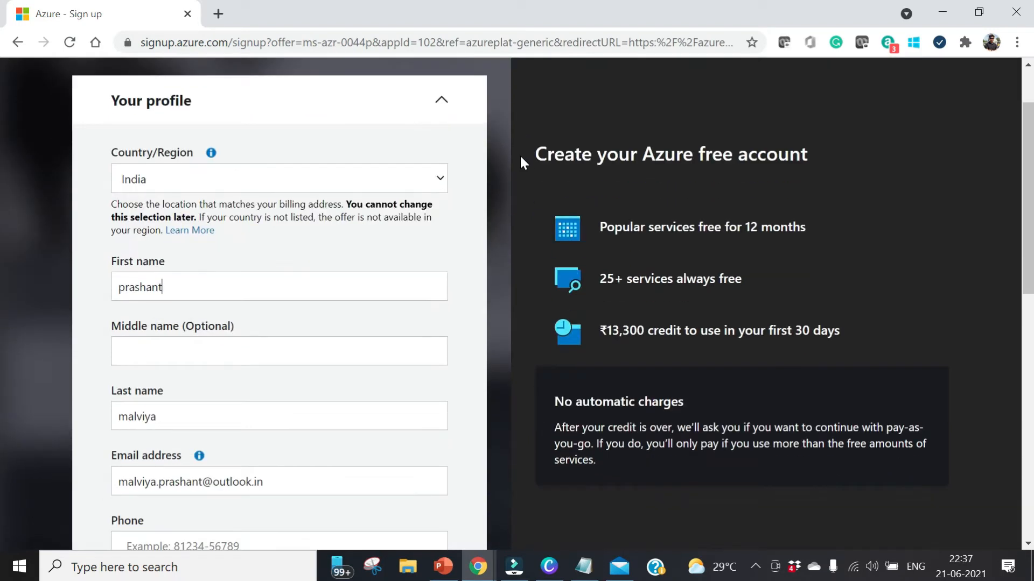
scroll(520, 161, "down", 4)
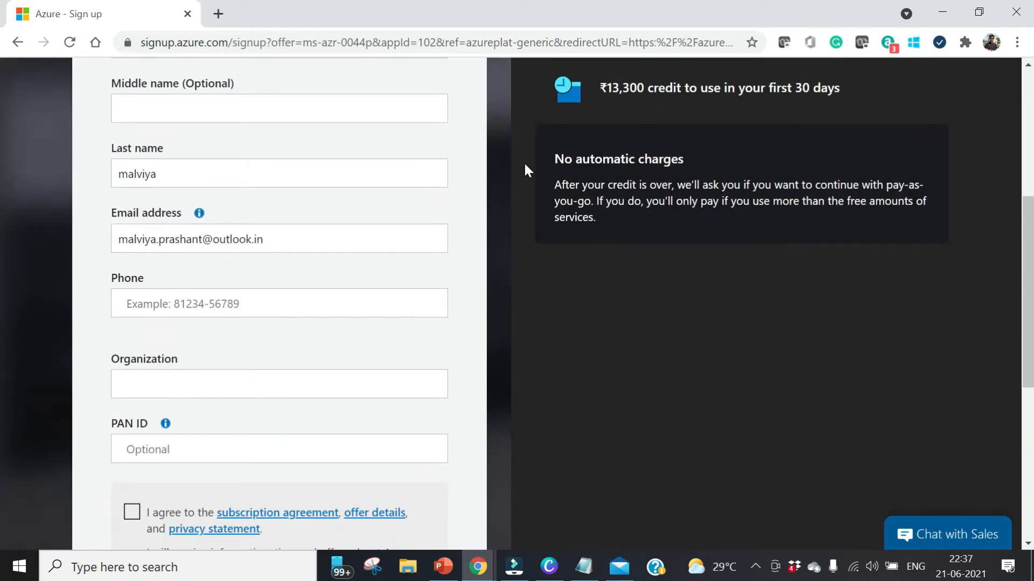
scroll(526, 170, "down", 3)
scroll(525, 167, "down", 1)
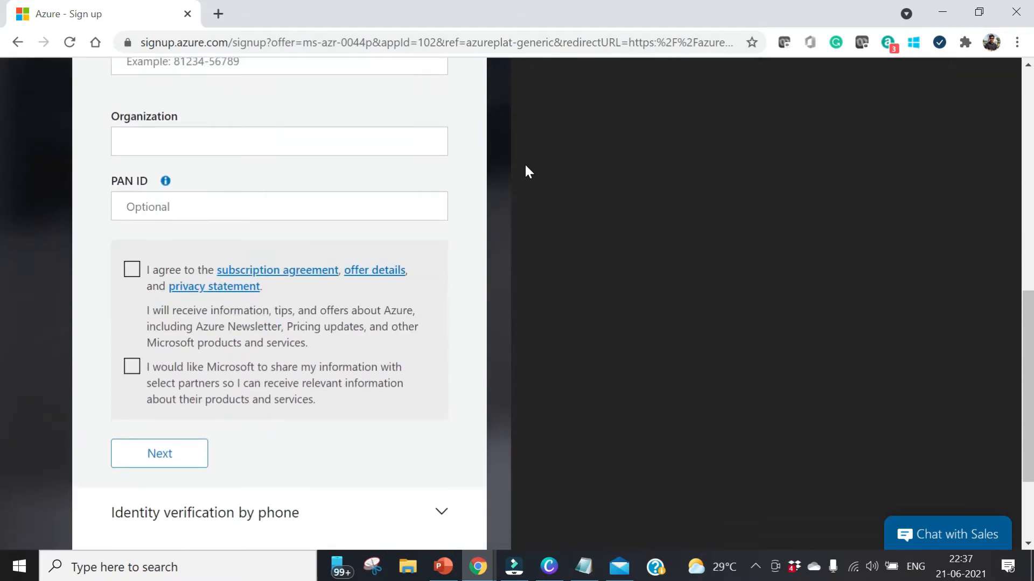
scroll(526, 166, "down", 1)
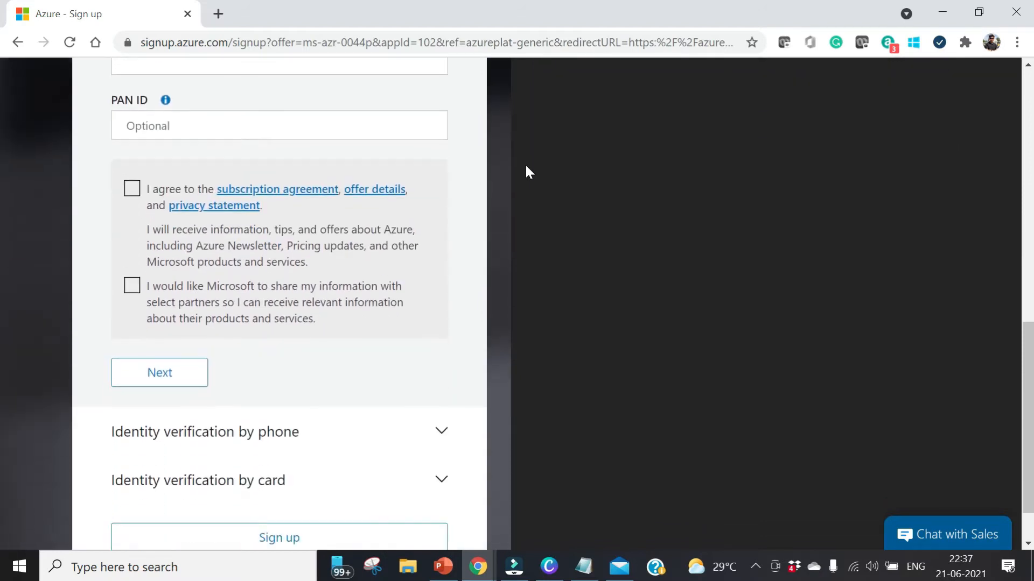
scroll(138, 243, "up", 3)
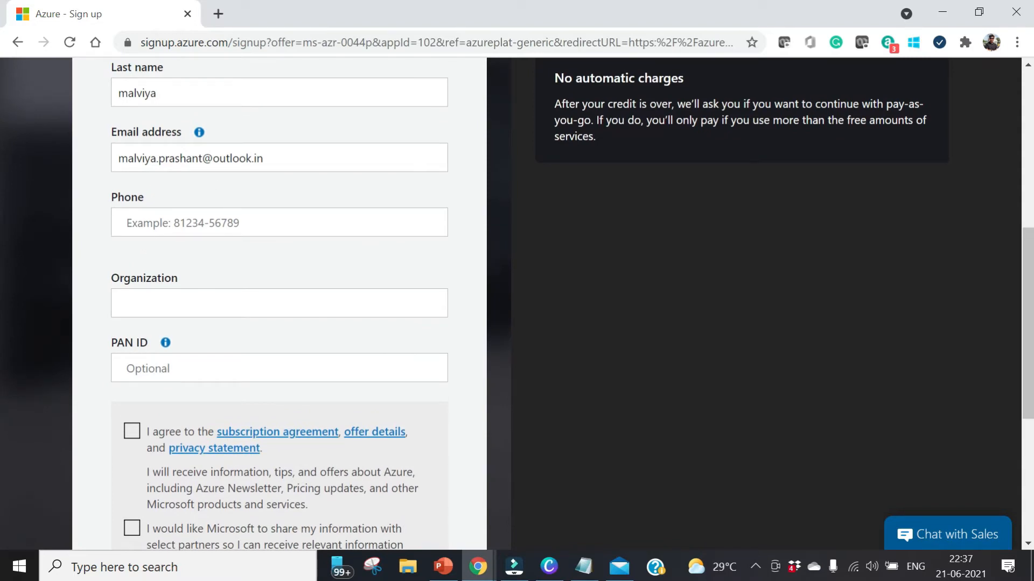
triple_click(300, 157)
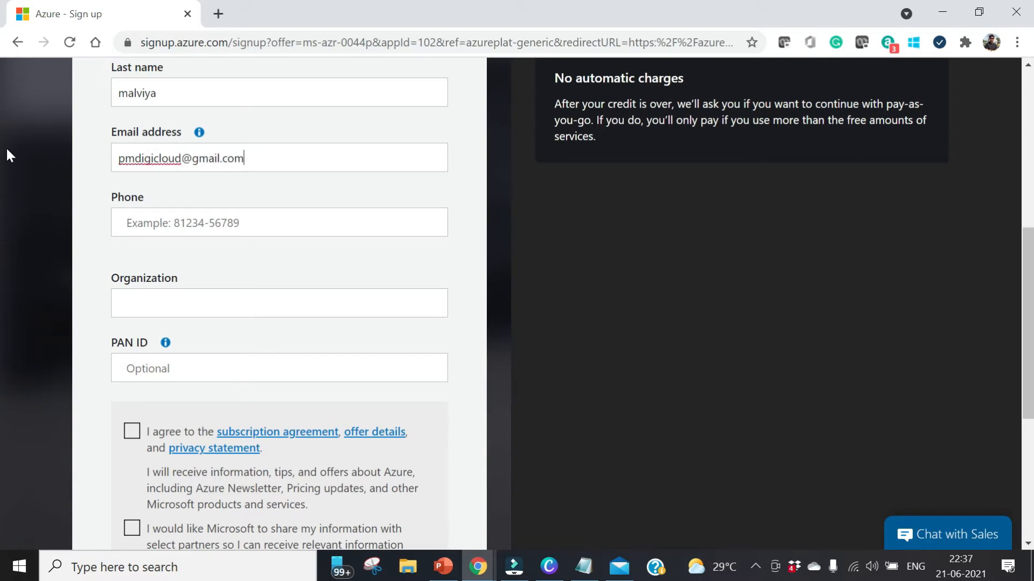
scroll(143, 228, "up", 1)
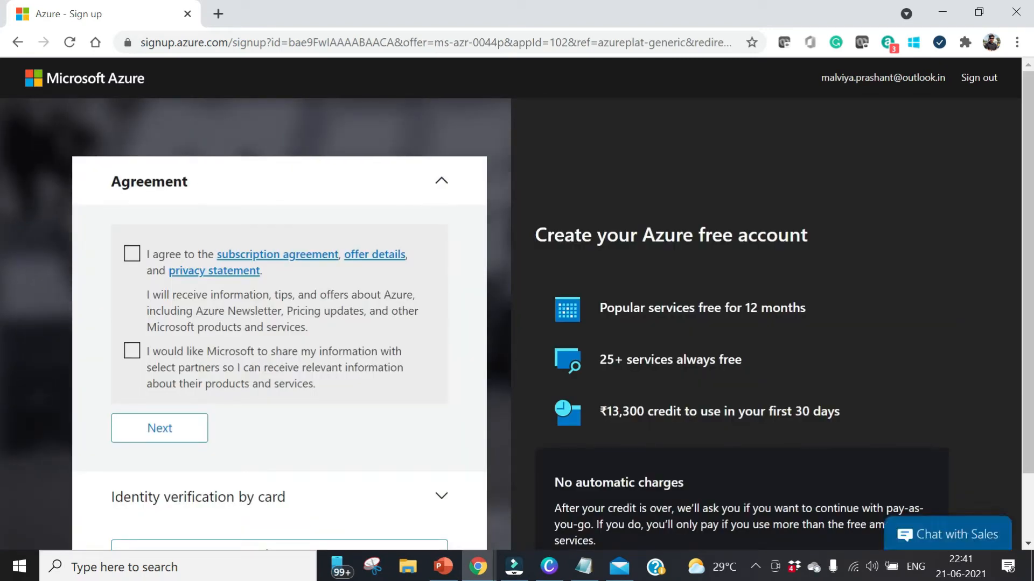
- Accept the subscription agreement and partner information sharing, then continue
left_click(133, 256)
left_click(132, 351)
scroll(168, 434, "down", 2)
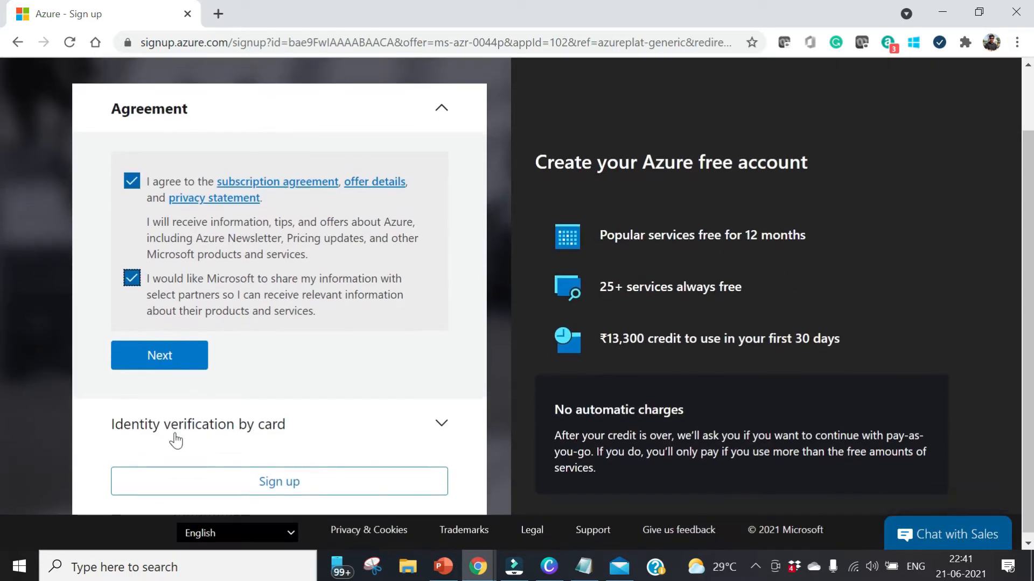
scroll(176, 441, "up", 1)
left_click(176, 440)
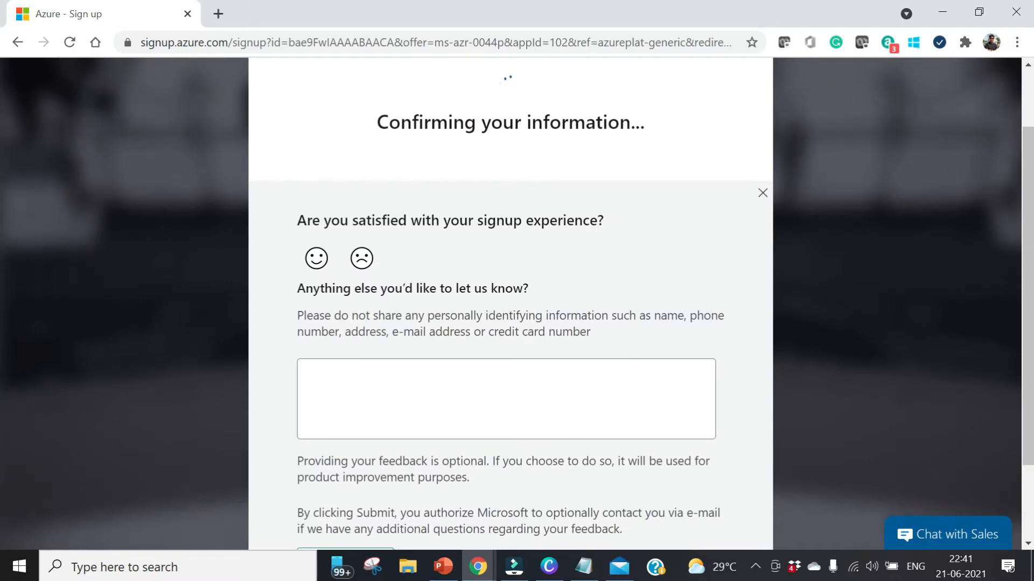
- Rate the signup experience as satisfied and submit the feedback
left_click(316, 260)
scroll(344, 377, "down", 2)
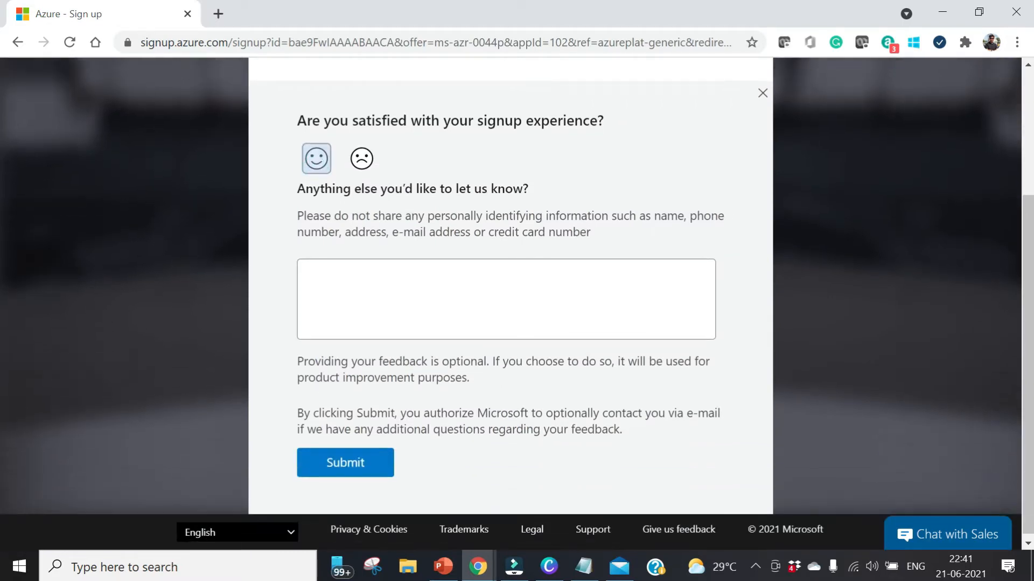
left_click(352, 462)
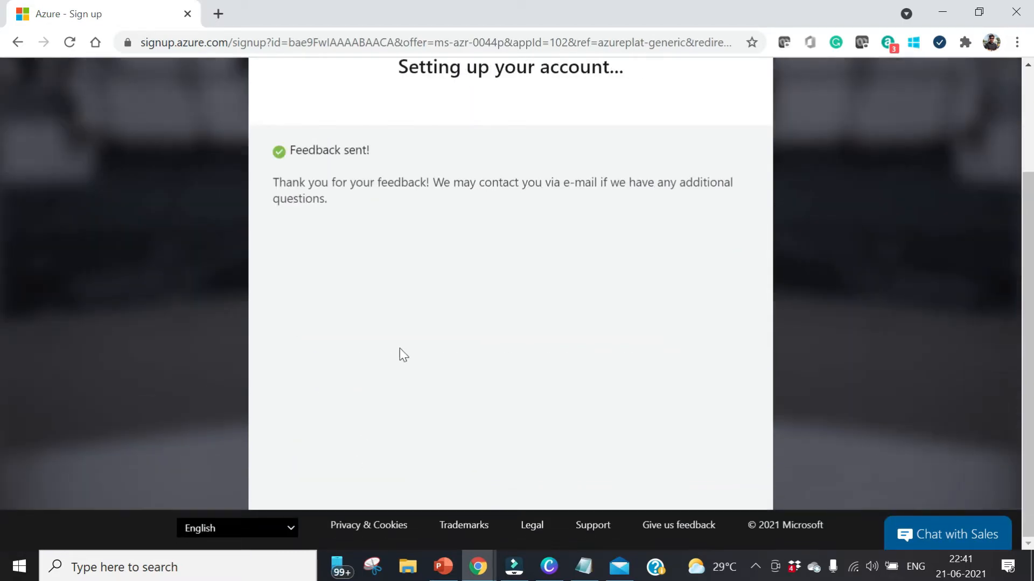
scroll(418, 337, "up", 3)
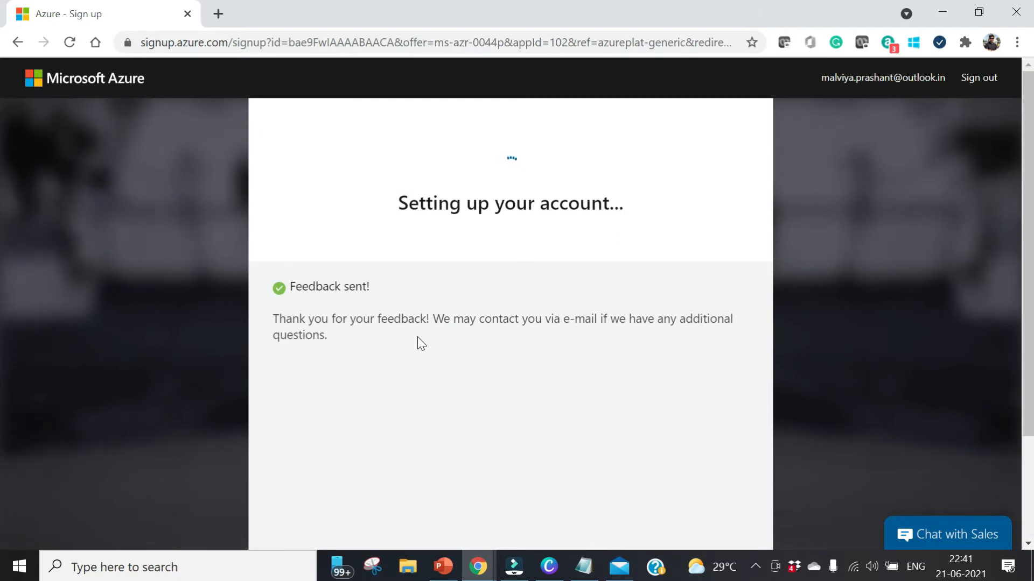
scroll(419, 342, "down", 3)
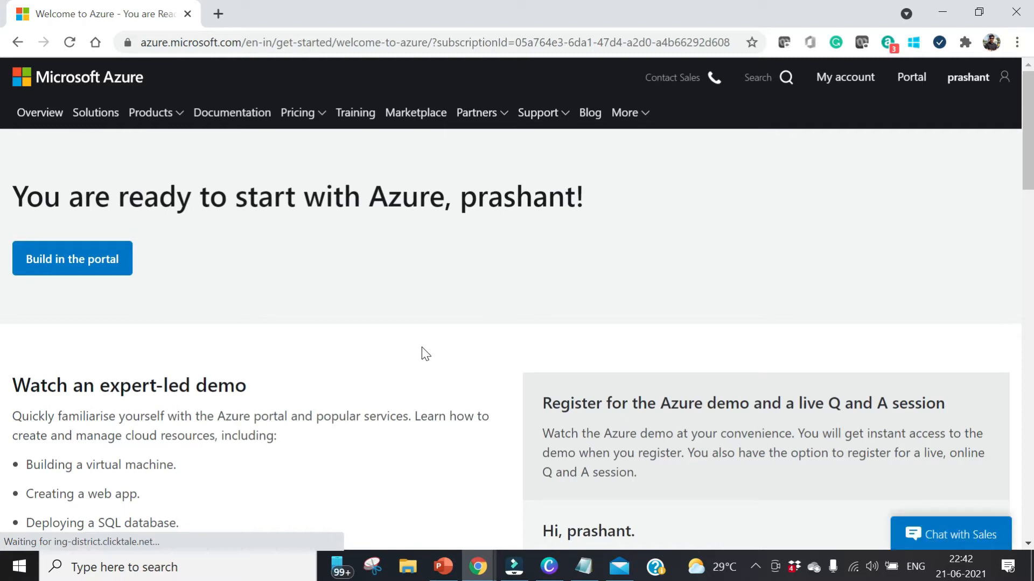
- Look over the welcome page, the Products list, the account details and the Pricing options
scroll(425, 354, "down", 5)
scroll(427, 356, "up", 5)
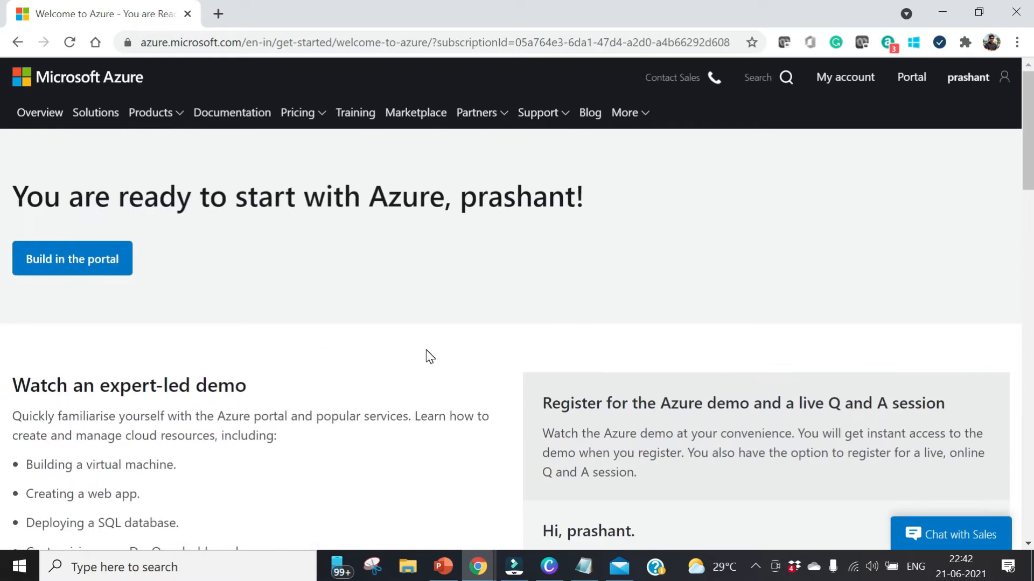
scroll(429, 356, "down", 5)
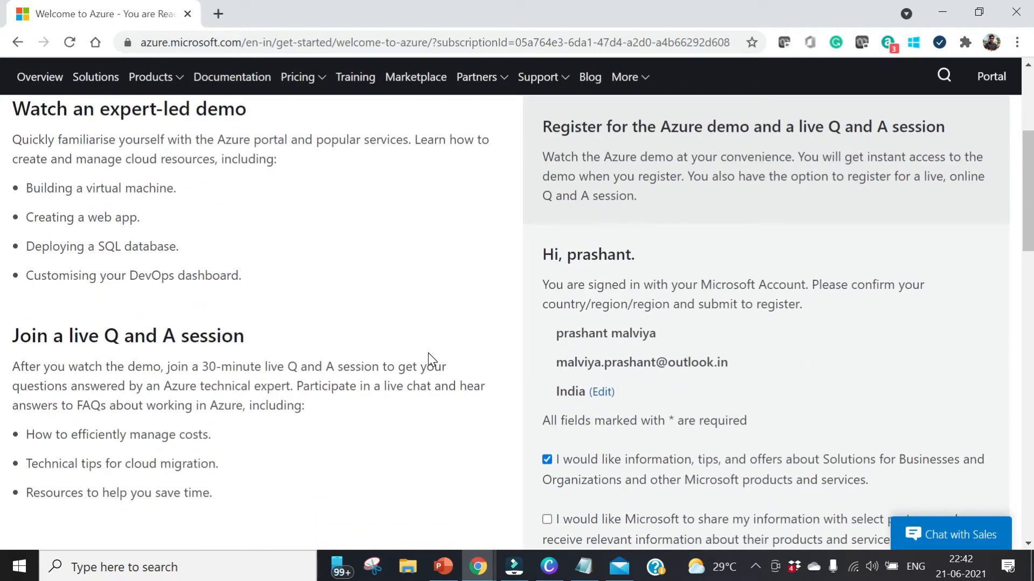
scroll(429, 355, "down", 7)
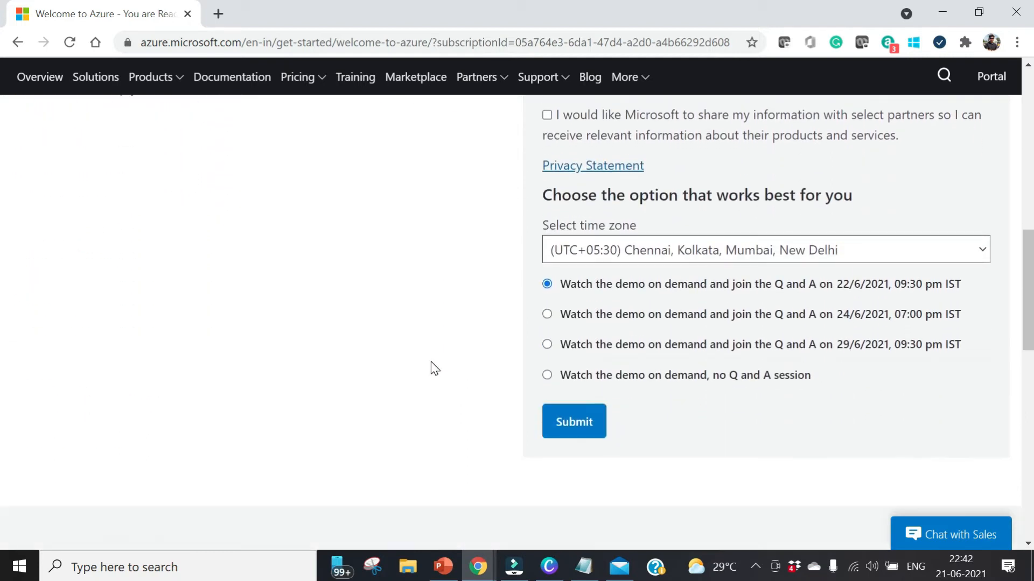
scroll(436, 369, "up", 12)
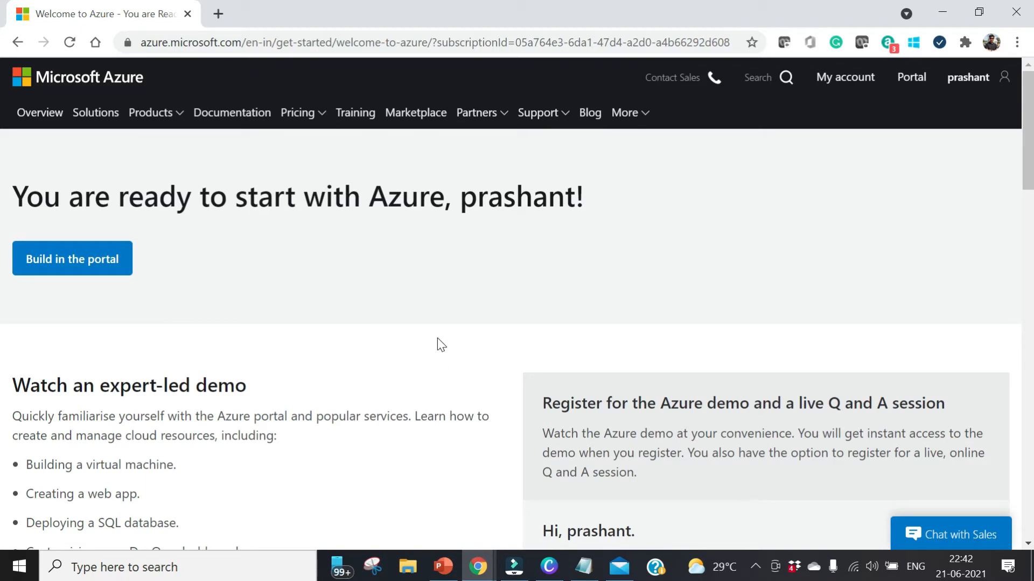
left_click(180, 124)
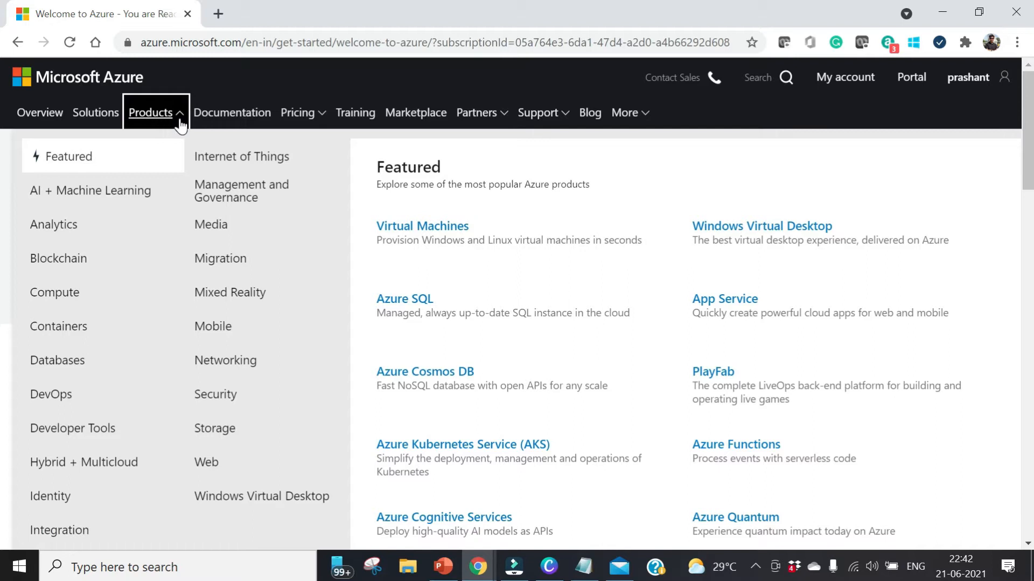
left_click(180, 123)
left_click(977, 82)
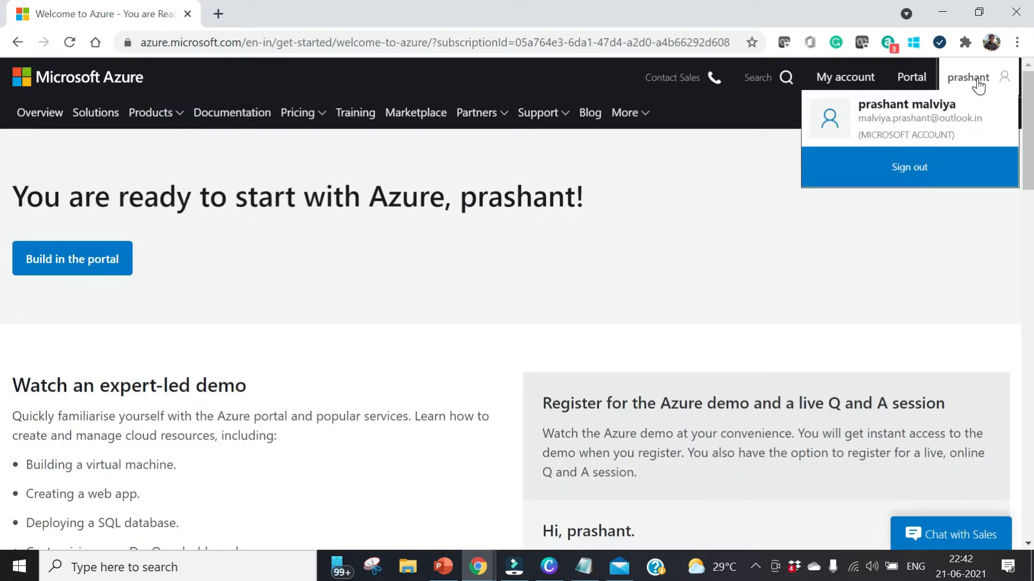
left_click(787, 246)
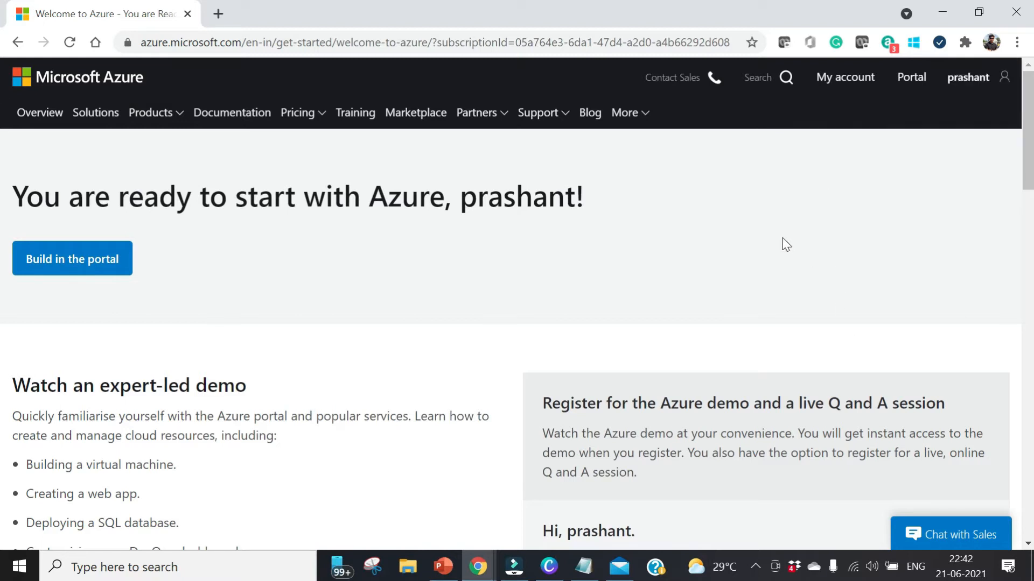
left_click(304, 114)
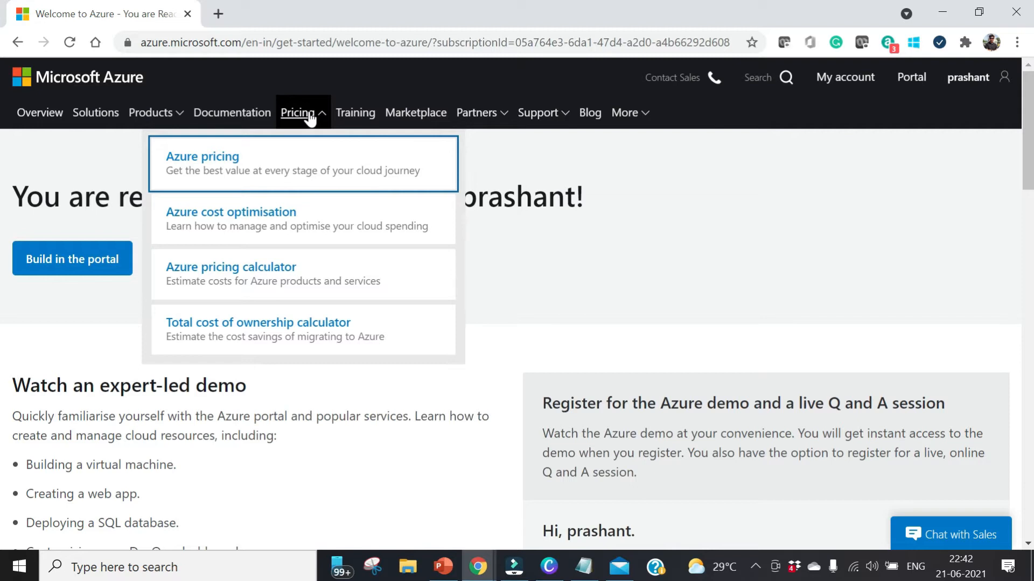
left_click(309, 116)
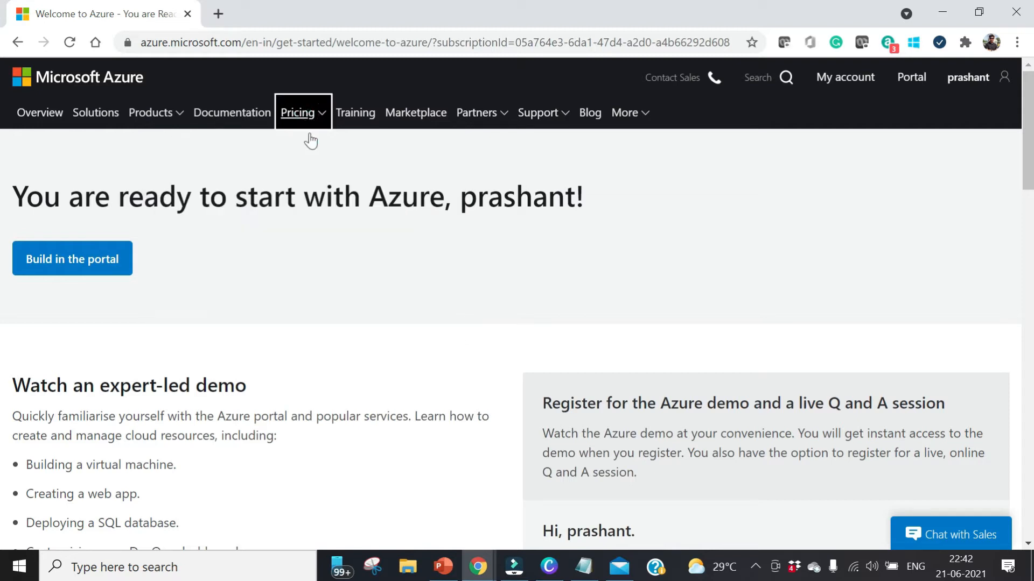
- Scroll through the welcome page's demo registration form and project-interest questions
scroll(107, 270, "down", 5)
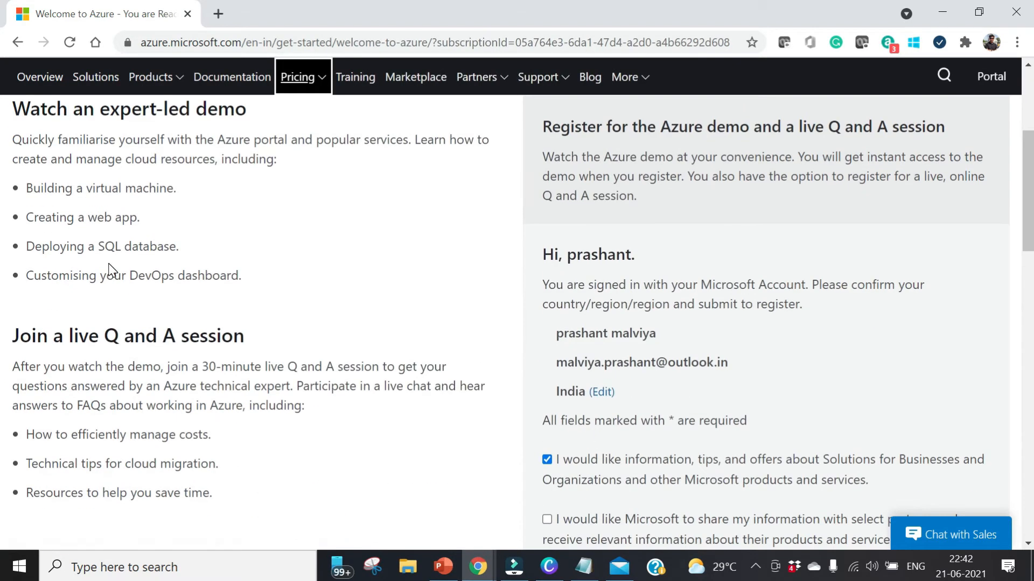
scroll(108, 271, "up", 5)
scroll(249, 272, "down", 8)
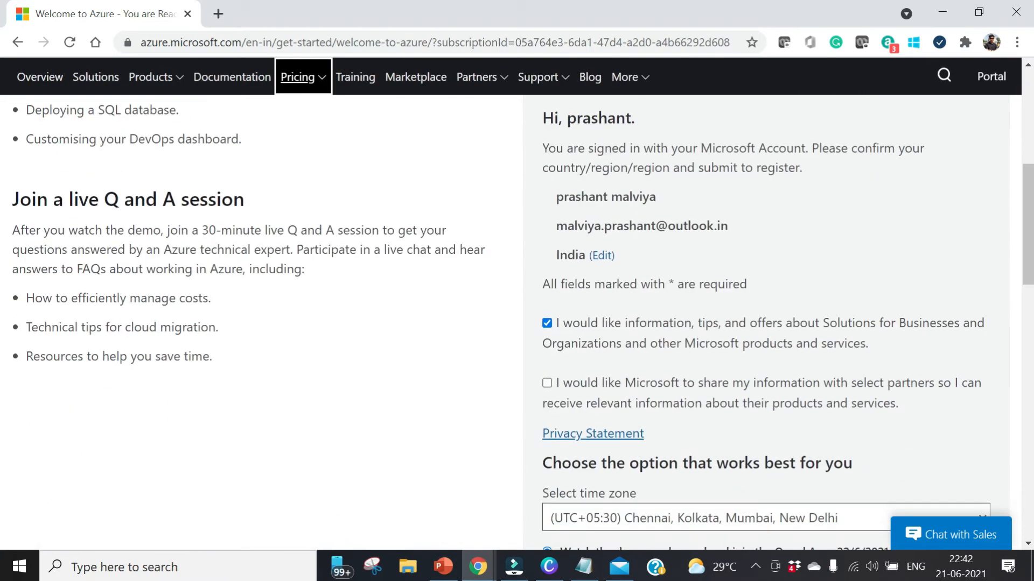
scroll(115, 272, "down", 6)
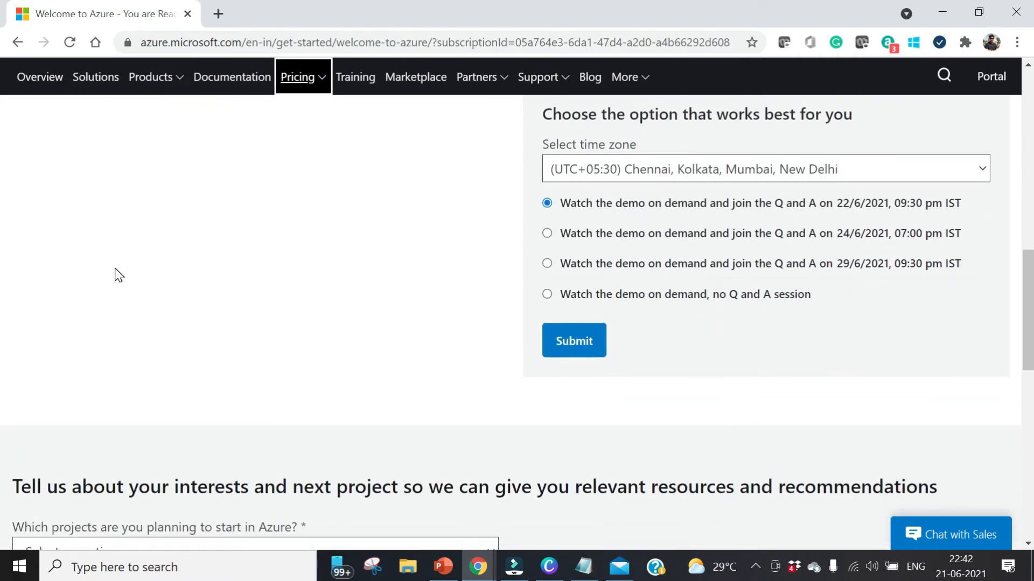
scroll(119, 275, "up", 3)
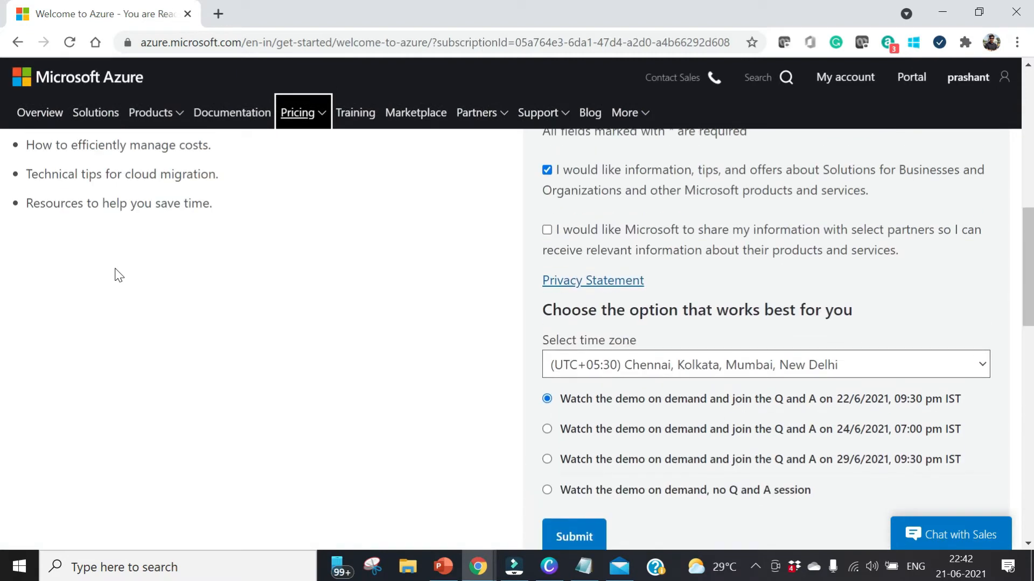
scroll(119, 275, "down", 8)
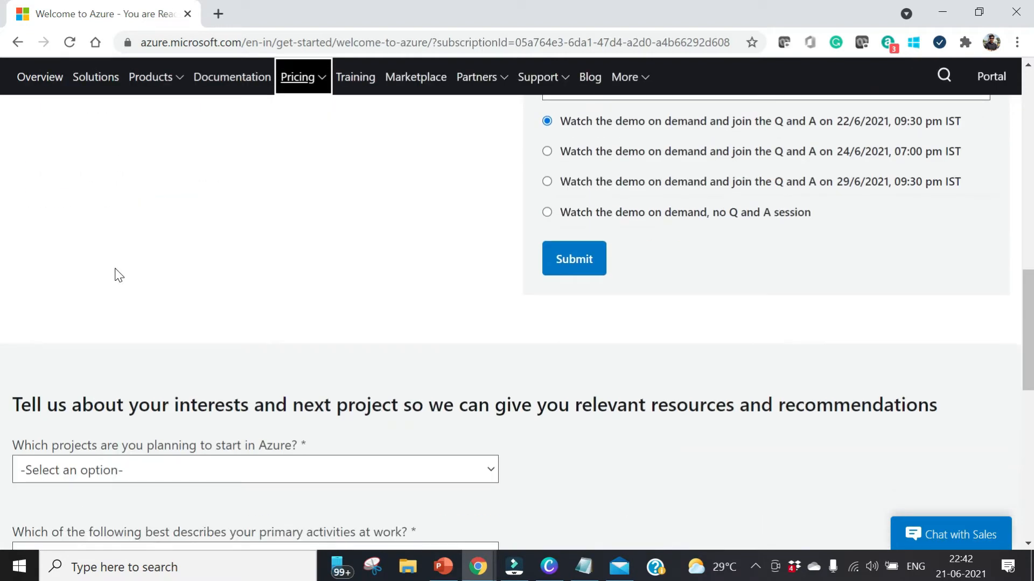
scroll(118, 274, "up", 8)
scroll(118, 275, "down", 8)
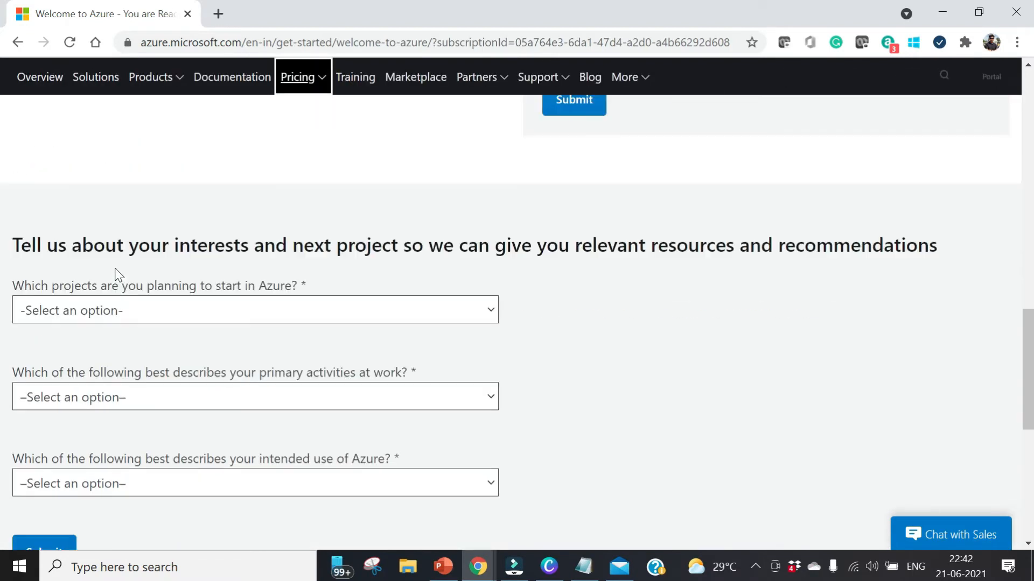
scroll(118, 274, "down", 7)
scroll(118, 274, "up", 6)
scroll(118, 274, "up", 15)
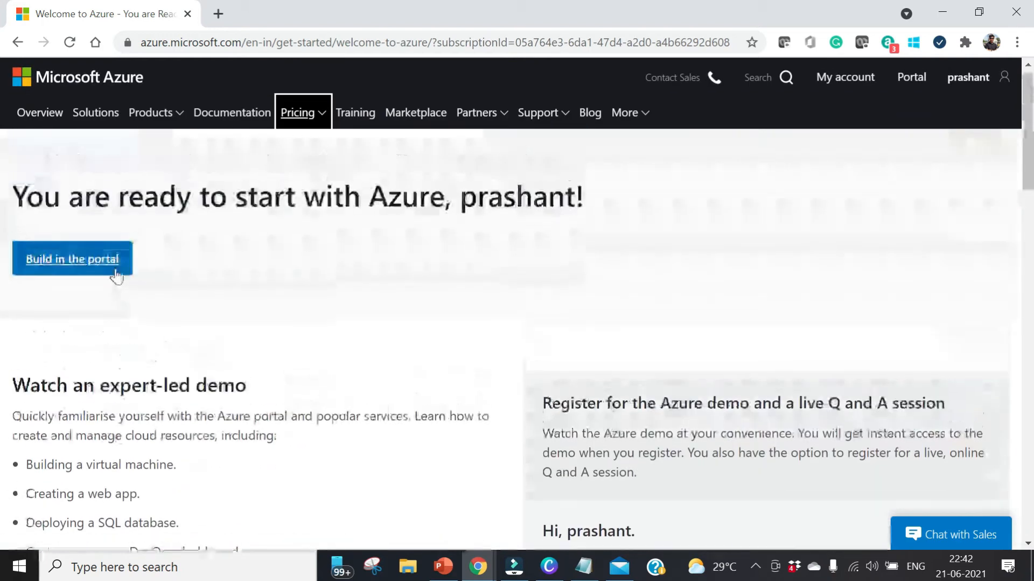
- Open the Azure portal and browse the navigation menu's list of services
left_click(104, 259)
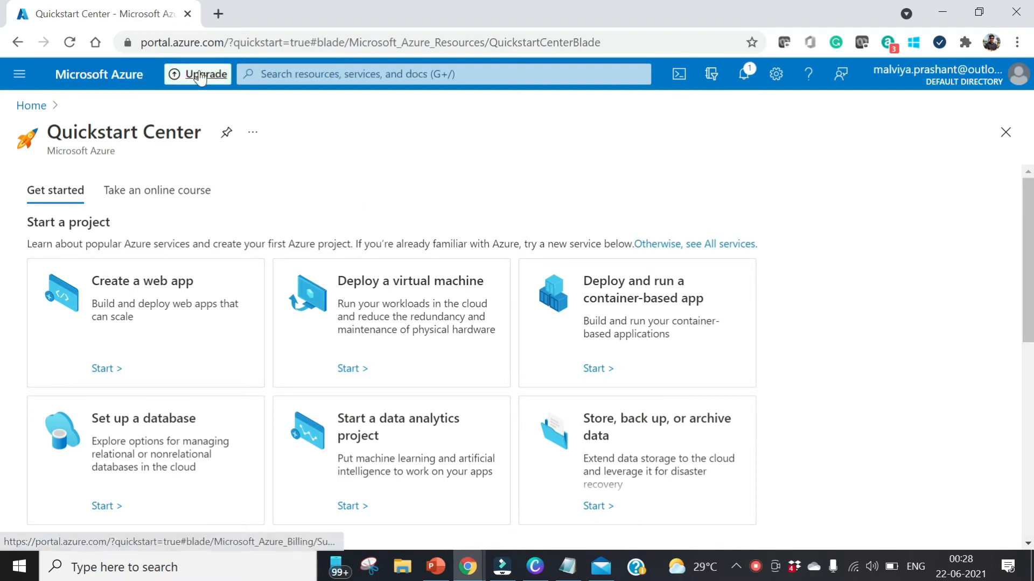
left_click(19, 74)
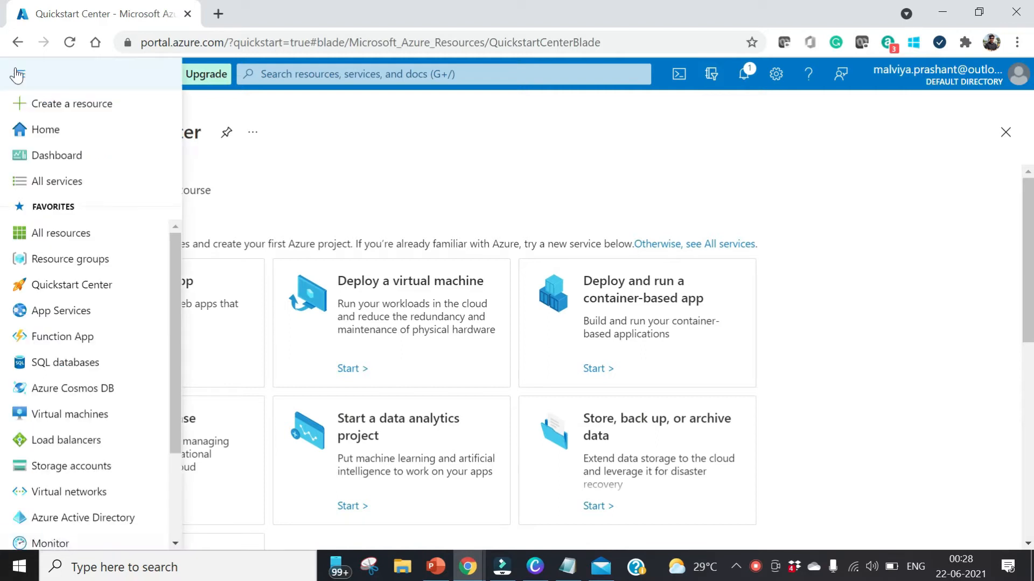
scroll(76, 311, "down", 1)
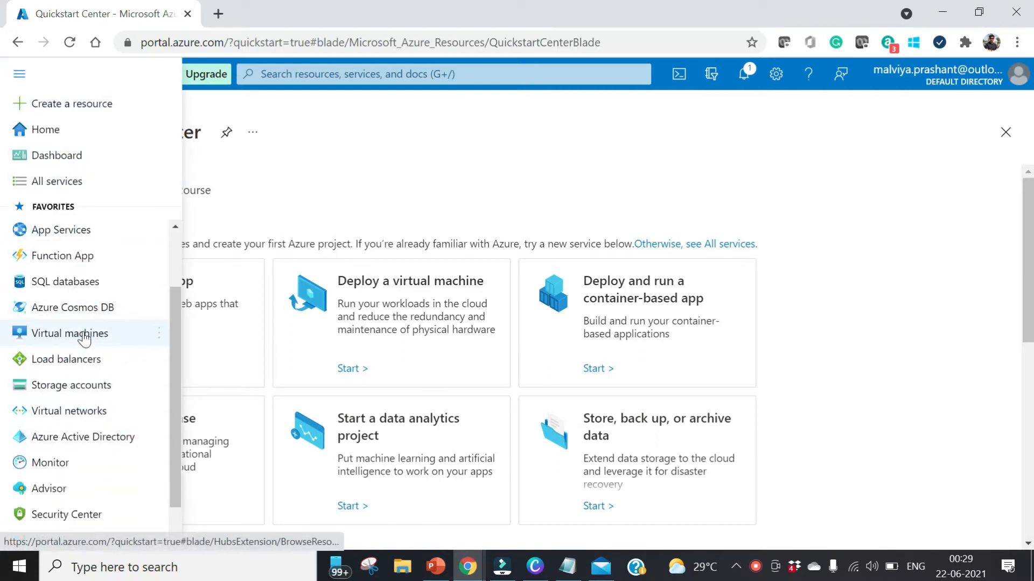
scroll(97, 340, "up", 1)
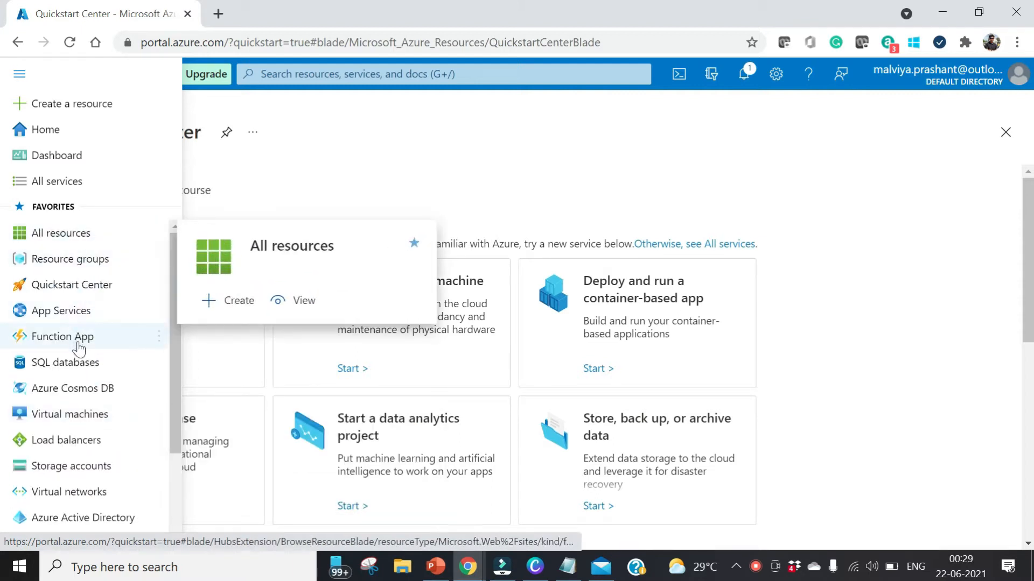
scroll(82, 450, "down", 1)
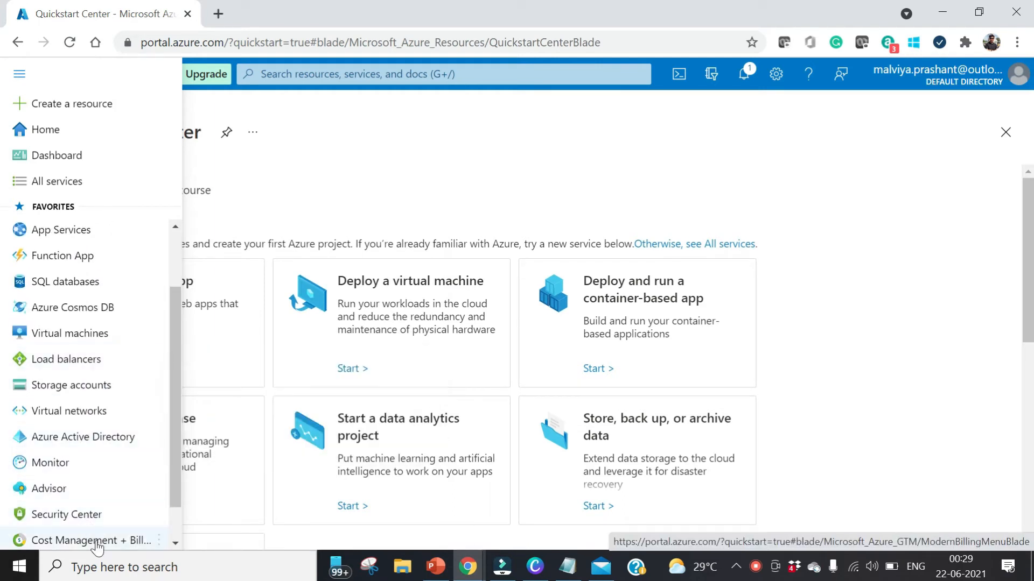
scroll(91, 528, "down", 1)
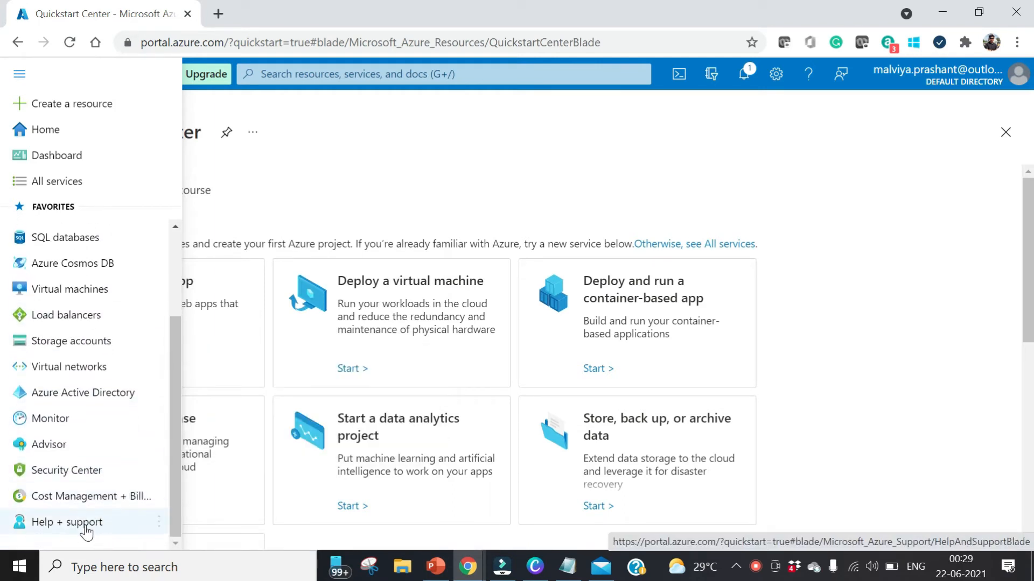
scroll(92, 499, "up", 1)
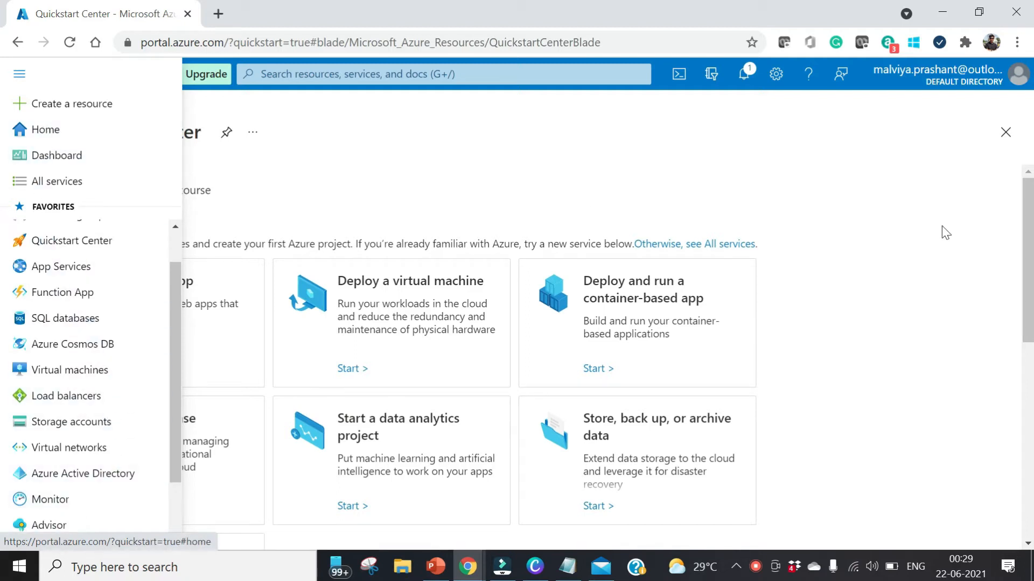
left_click(860, 164)
- Scroll through the Quickstart Center, then go to the portal Home page
scroll(832, 196, "down", 3)
scroll(831, 197, "up", 1)
scroll(832, 201, "up", 2)
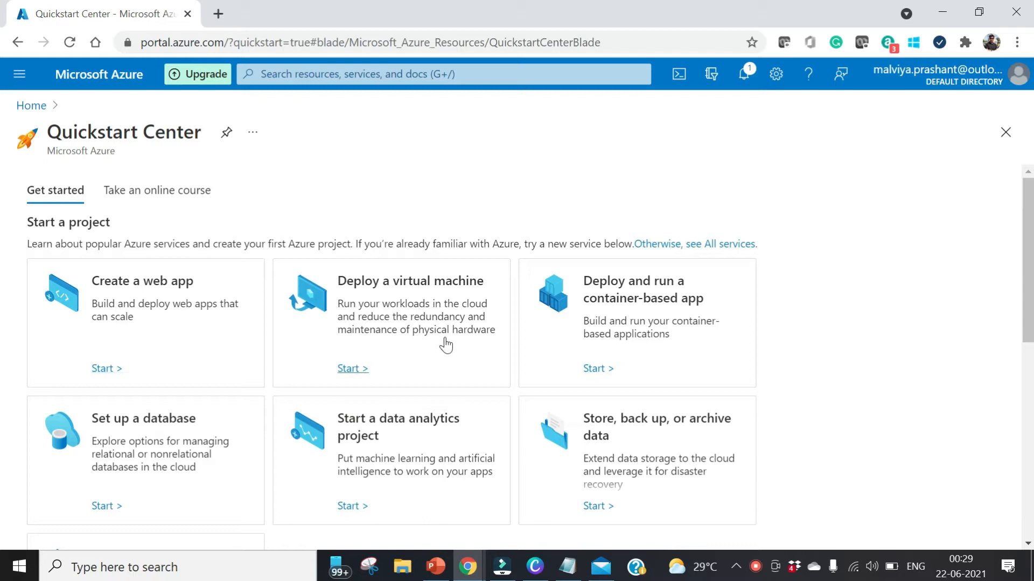
scroll(669, 326, "down", 3)
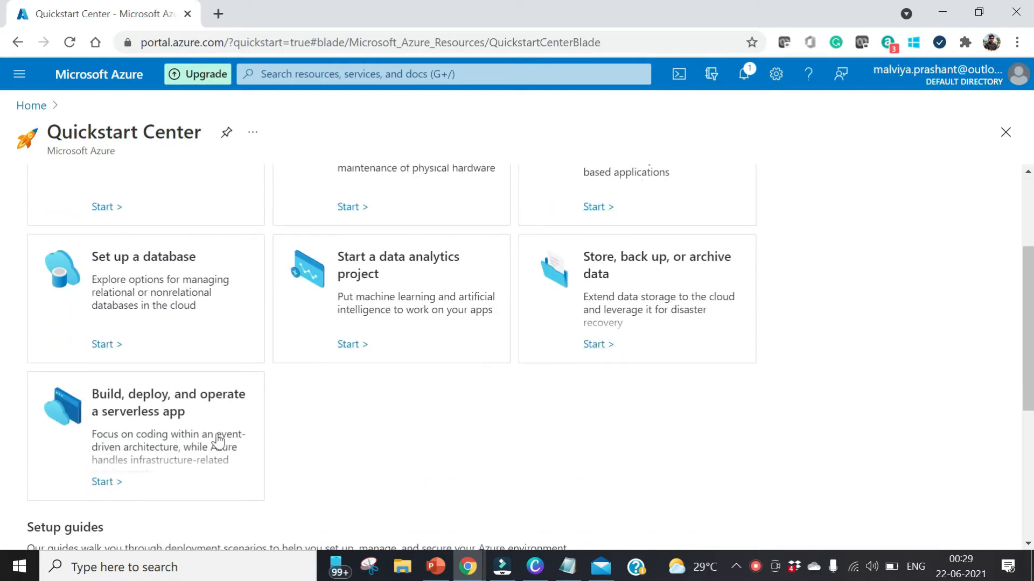
scroll(230, 427, "down", 3)
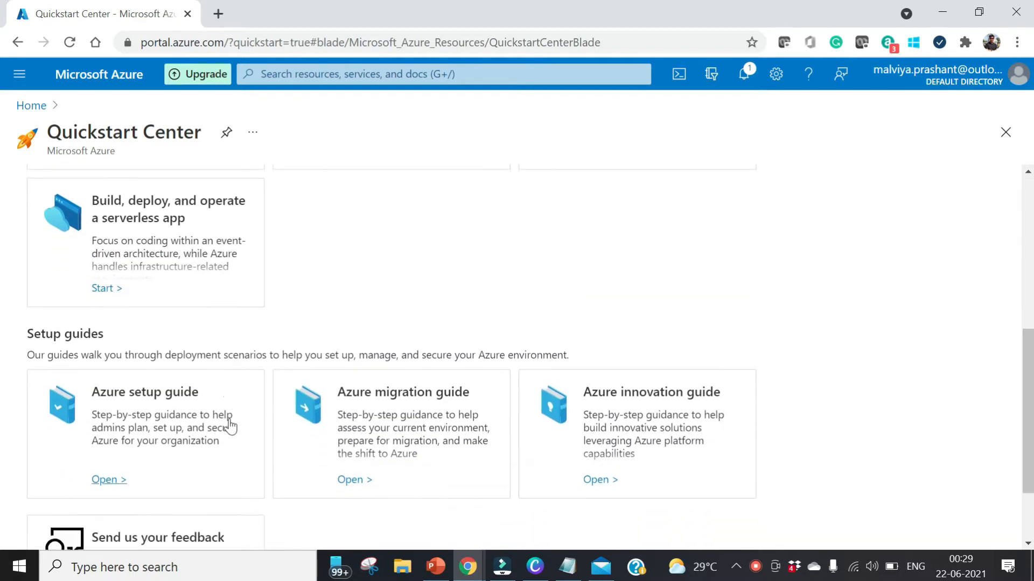
scroll(231, 427, "up", 1)
scroll(231, 427, "down", 2)
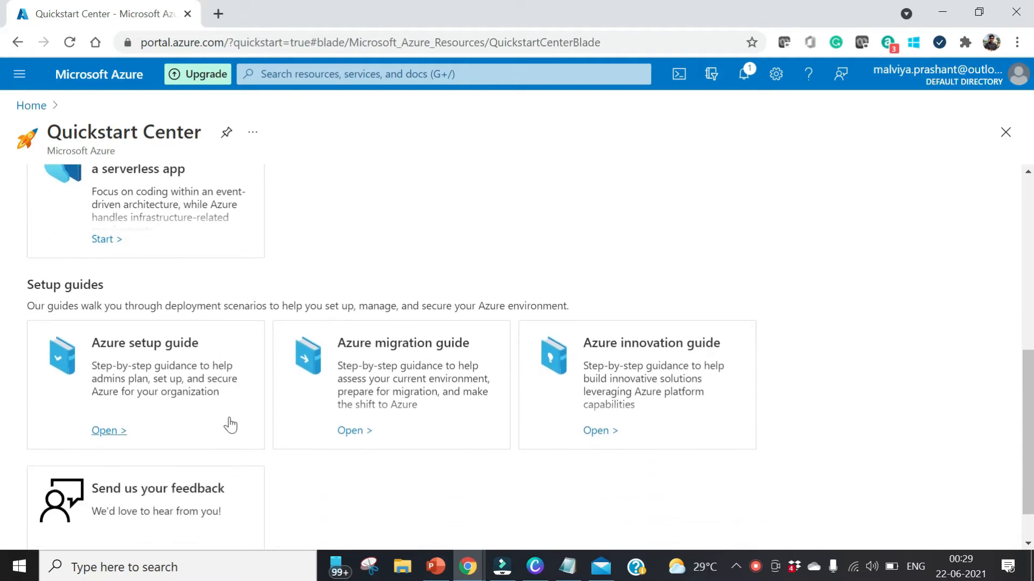
scroll(230, 425, "down", 1)
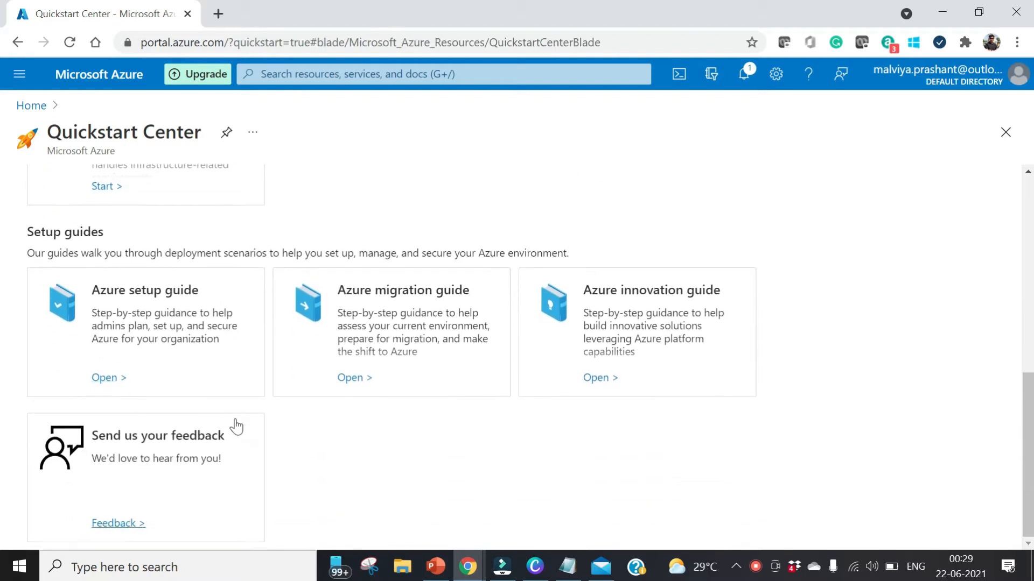
scroll(245, 425, "up", 7)
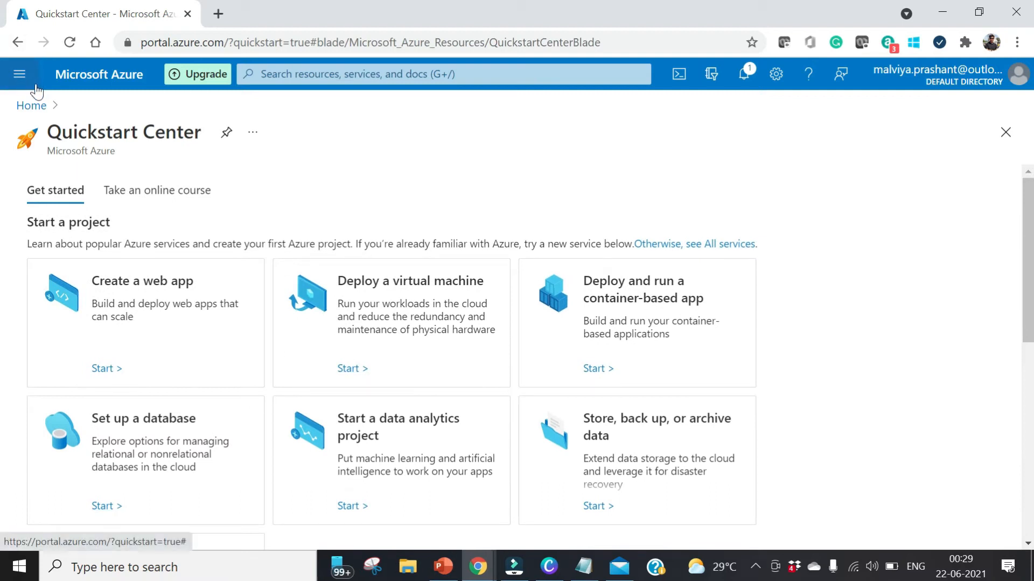
left_click(37, 106)
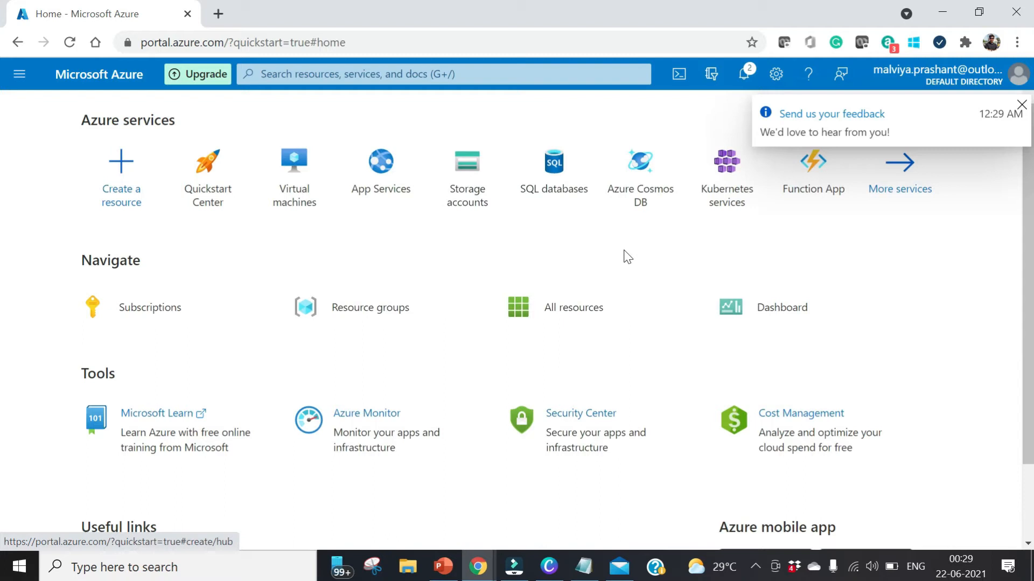
- Browse All services filtered by DevOps, then All, and open the subscription Upgrade page
left_click(1021, 106)
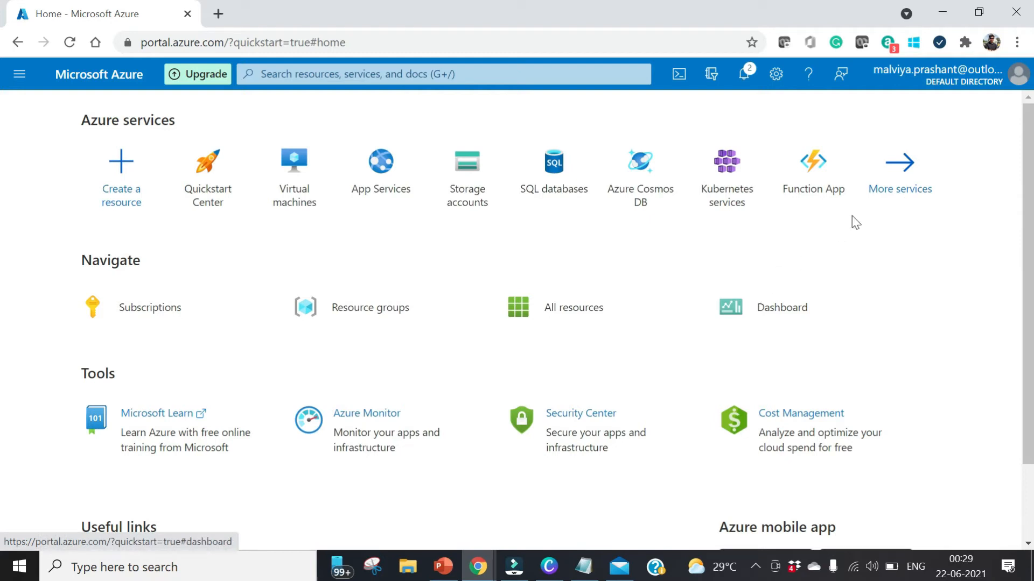
left_click(908, 191)
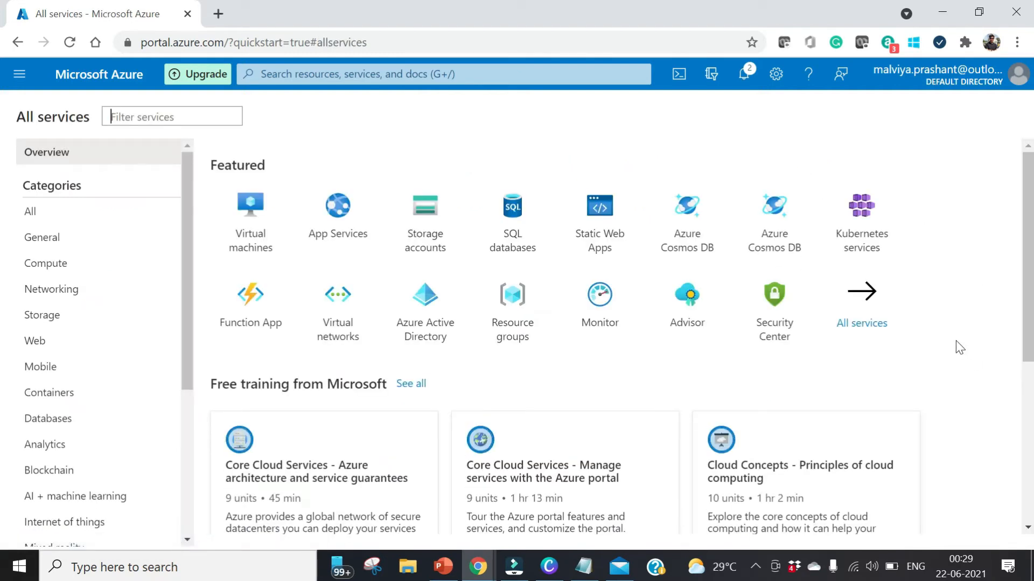
scroll(38, 348, "down", 3)
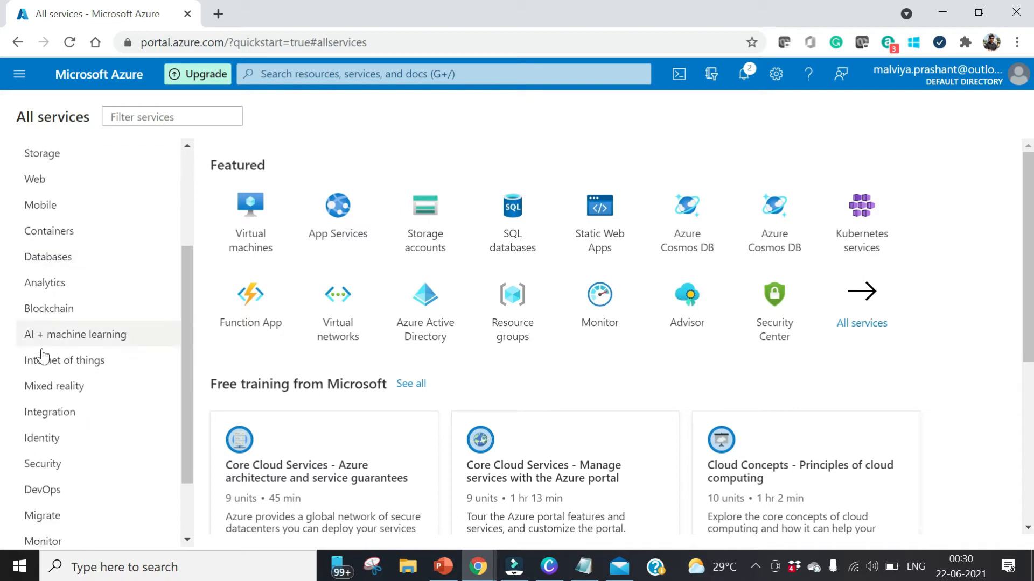
scroll(43, 350, "down", 2)
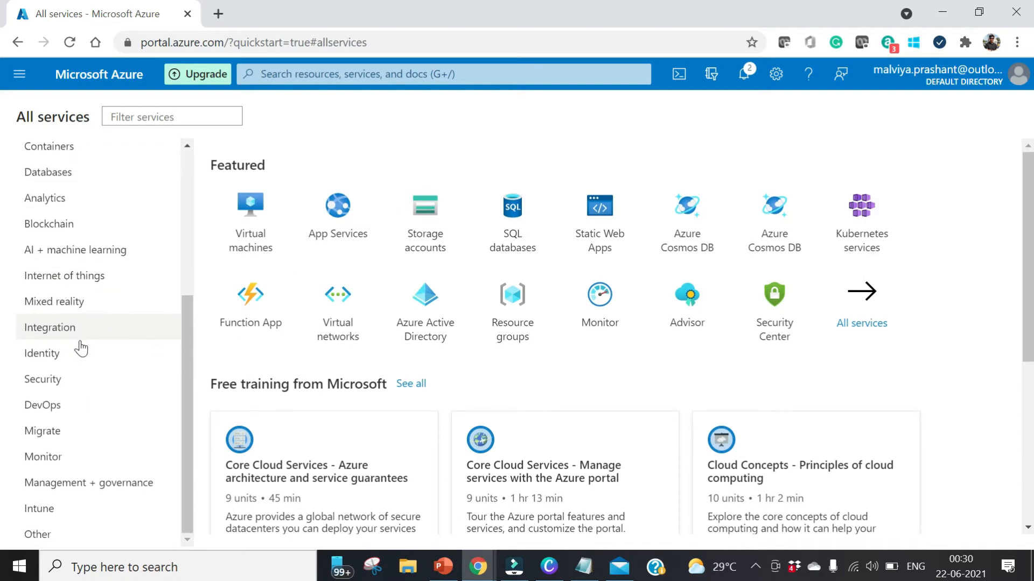
left_click(66, 414)
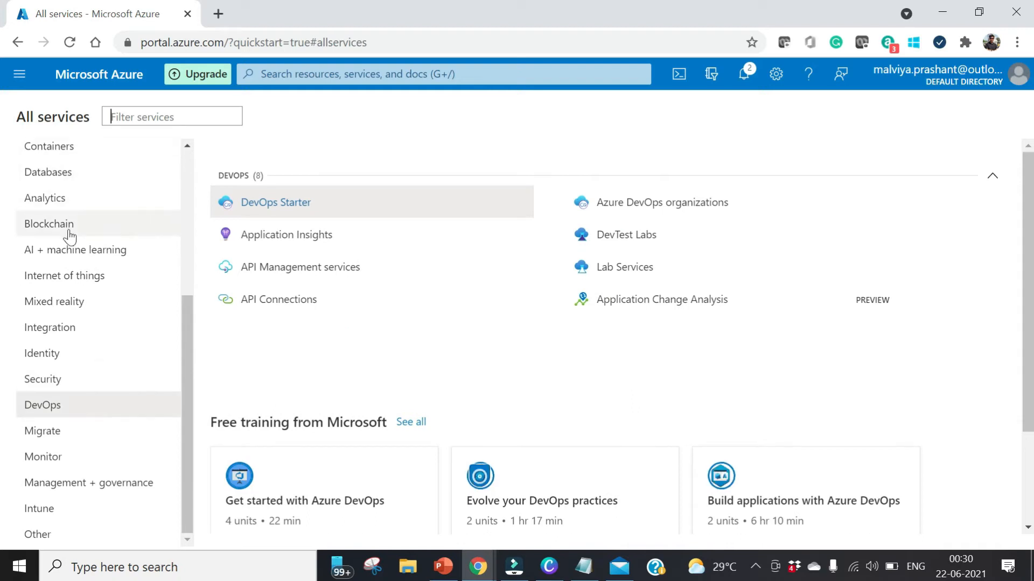
scroll(70, 237, "up", 5)
left_click(60, 215)
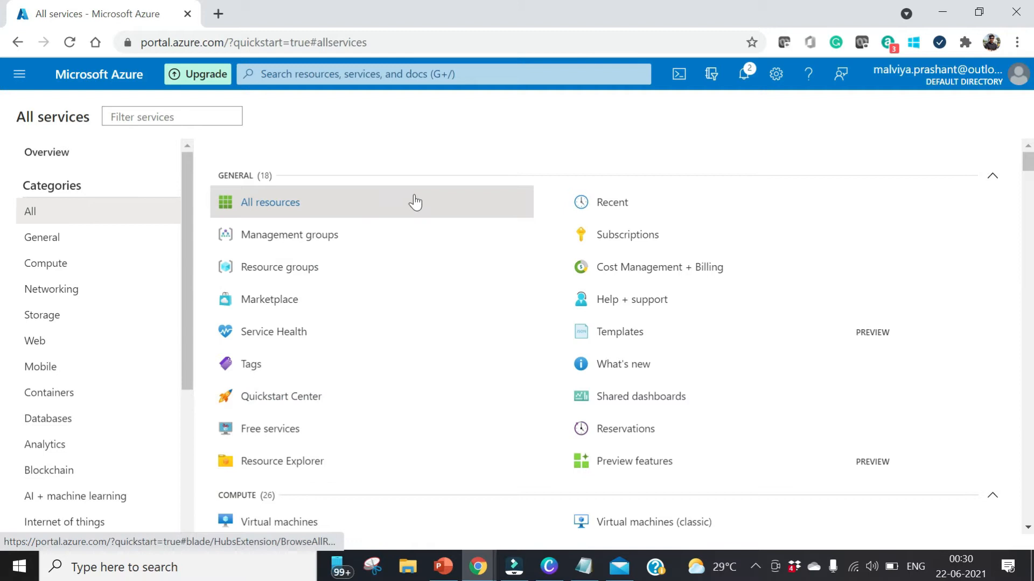
left_click(210, 80)
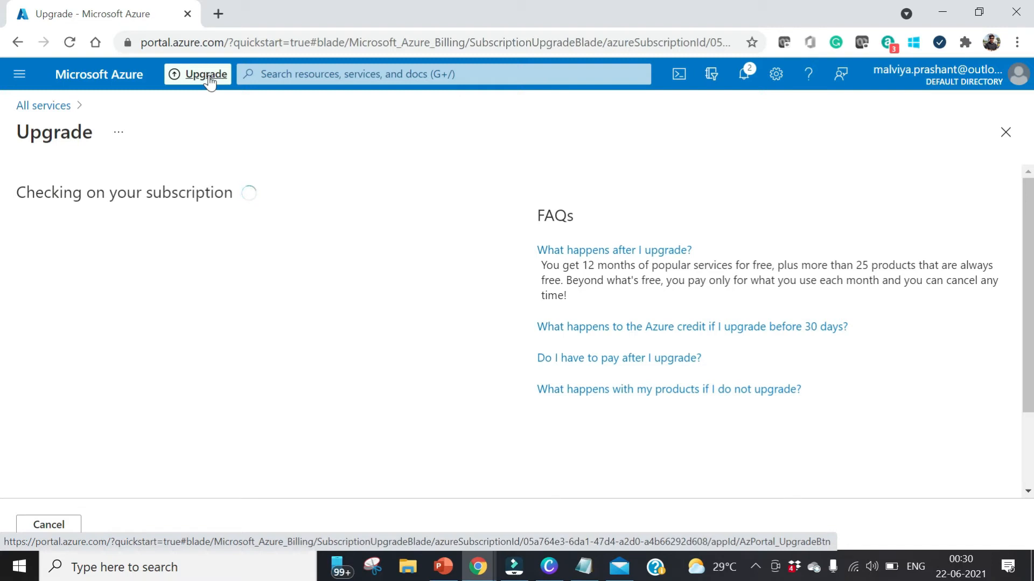
- Dismiss the ₹14,500.00 credit-remaining notification and close the Notifications panel on Home
left_click(745, 85)
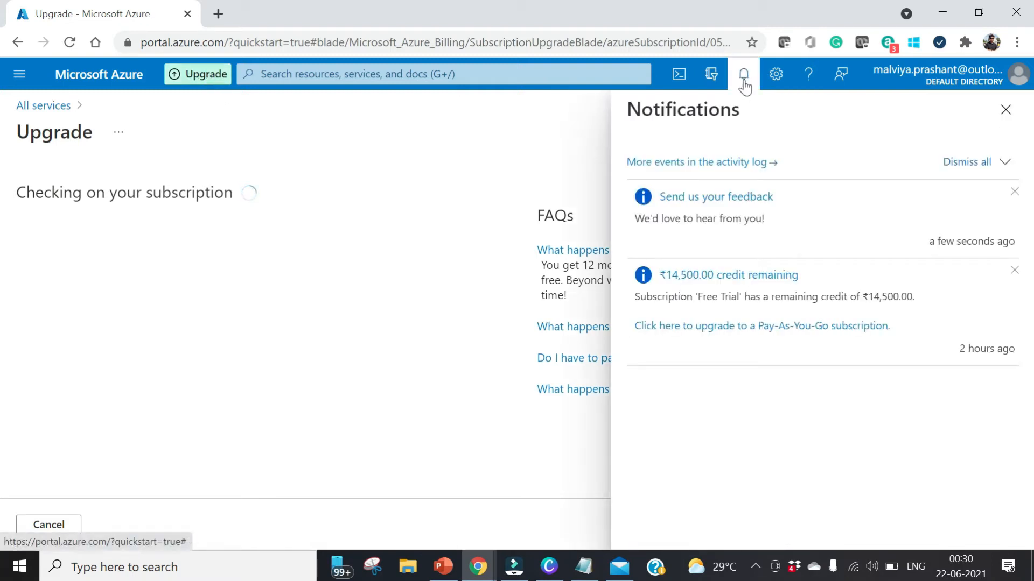
left_click(111, 80)
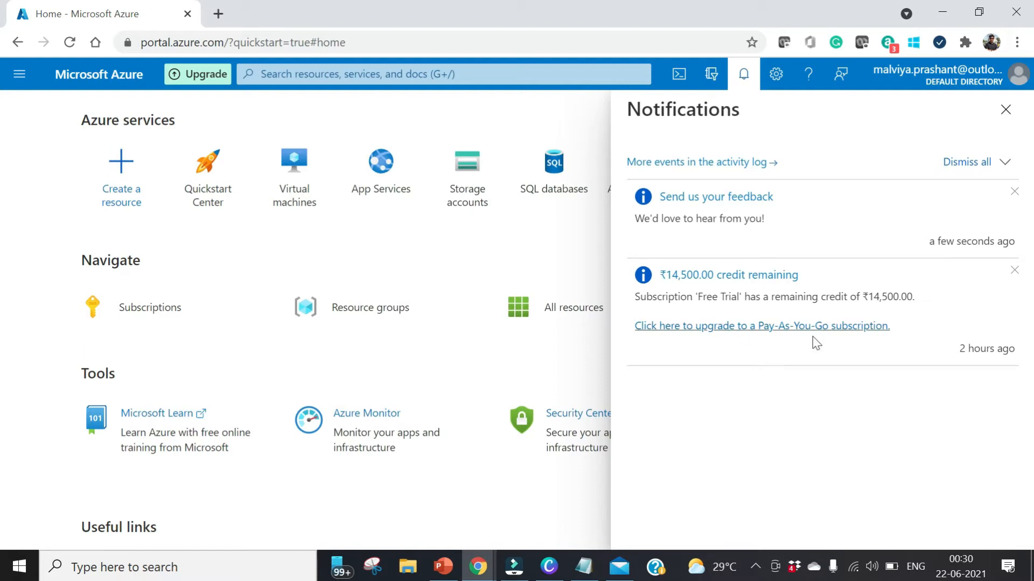
left_click(1015, 271)
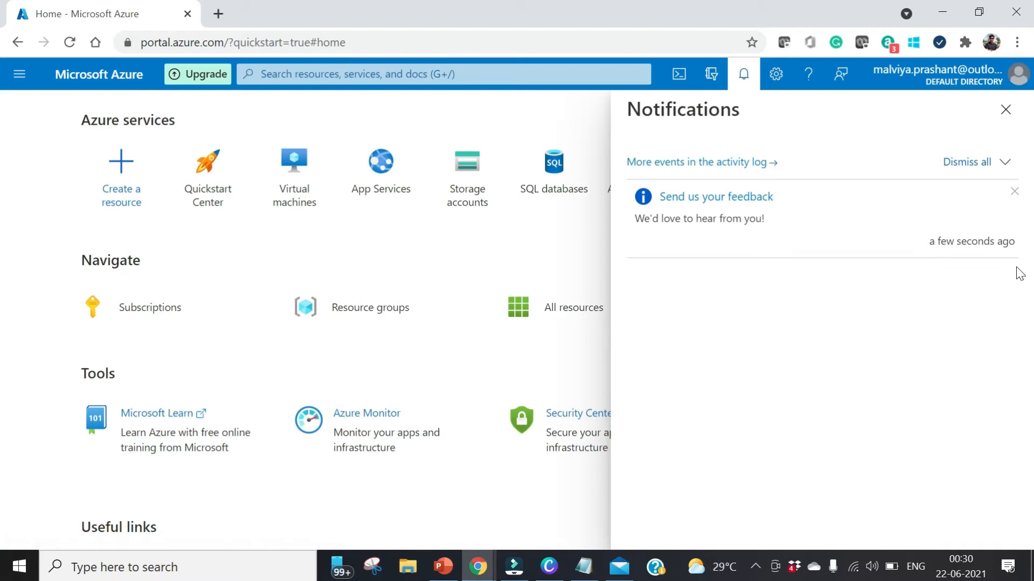
left_click(1006, 110)
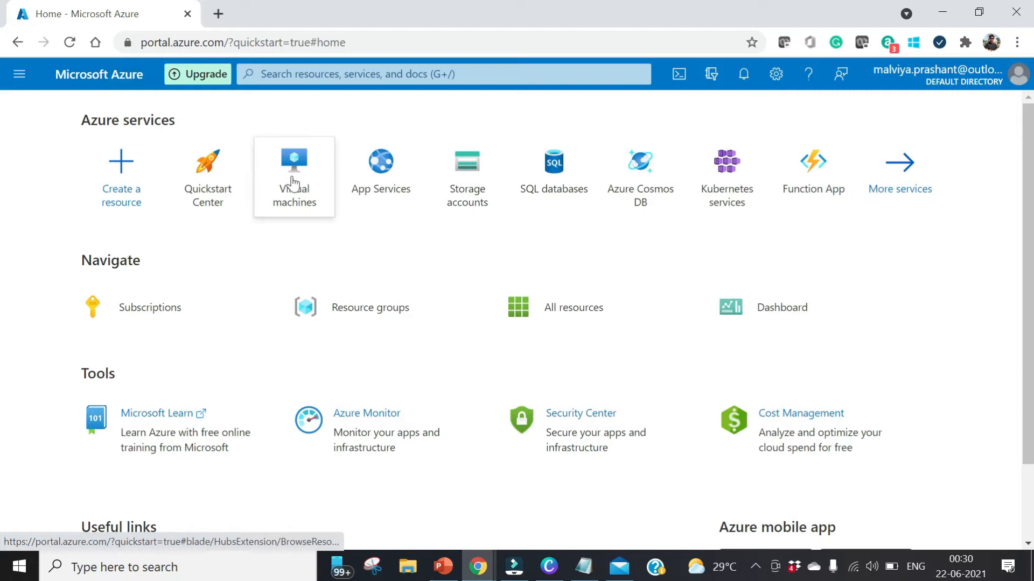
- Start a new virtual machine from Virtual machines > Create, keeping the Free Trial subscription
left_click(291, 159)
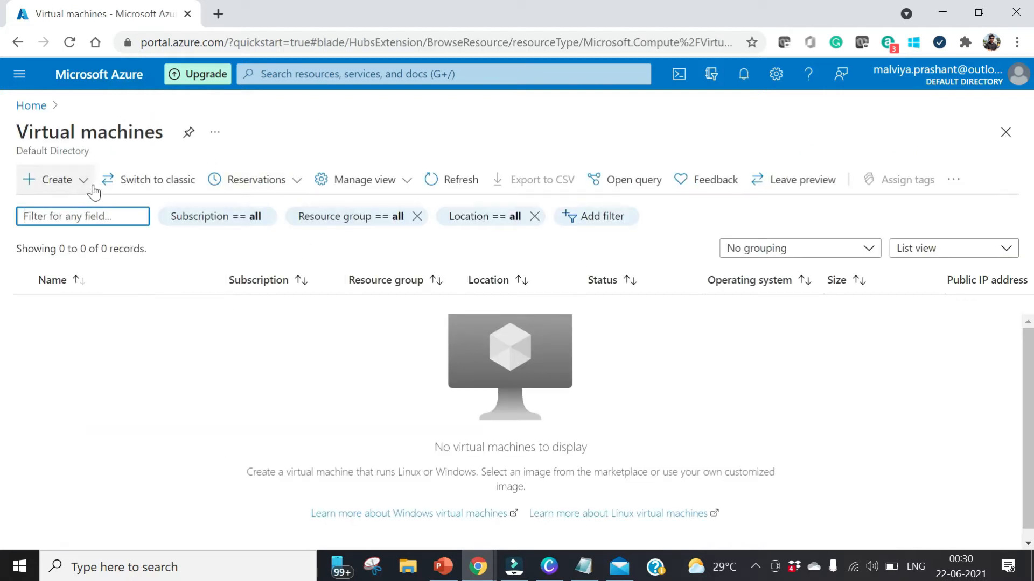
left_click(76, 186)
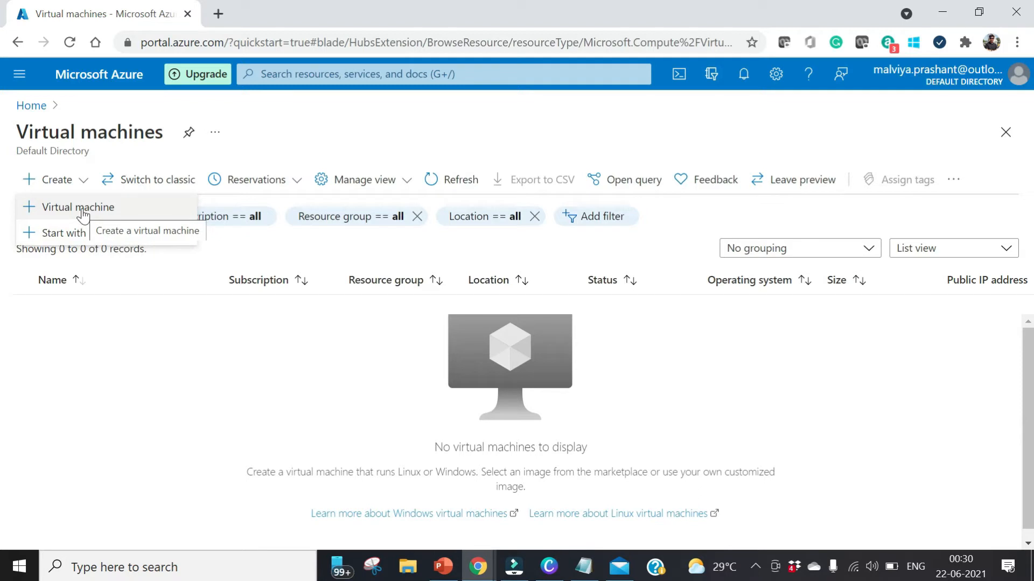
left_click(82, 211)
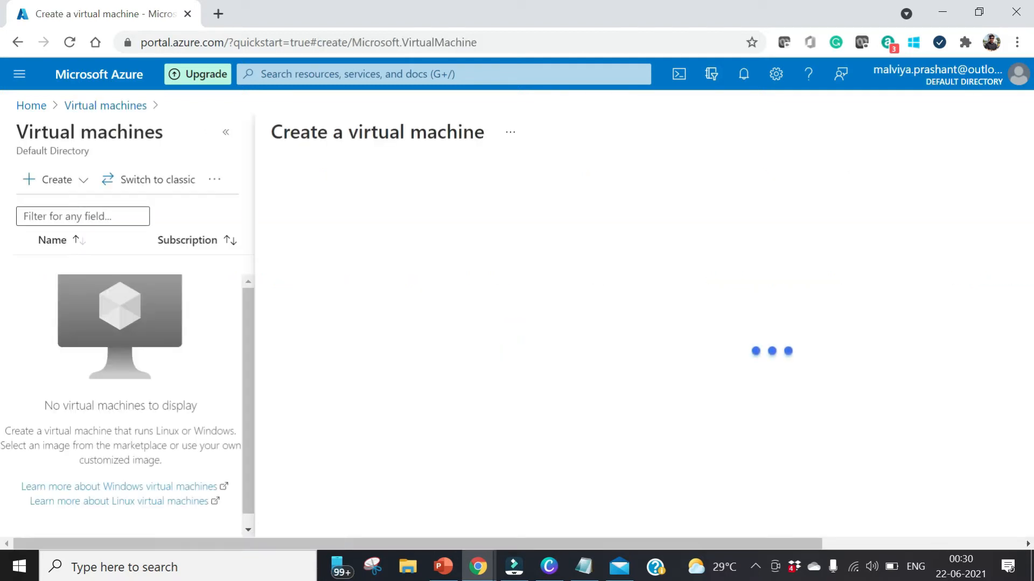
scroll(711, 325, "down", 3)
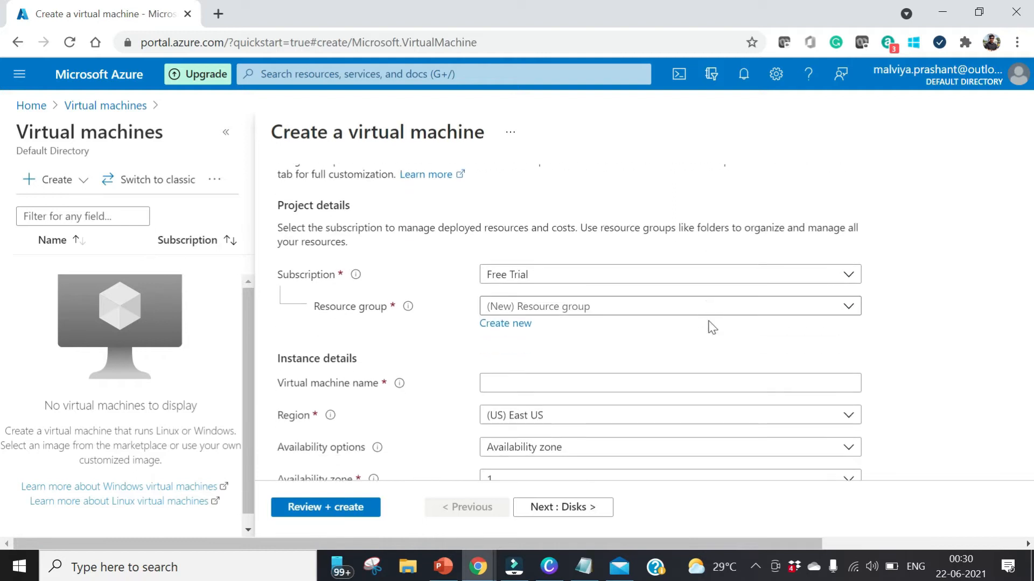
scroll(708, 337, "up", 2)
left_click(760, 279)
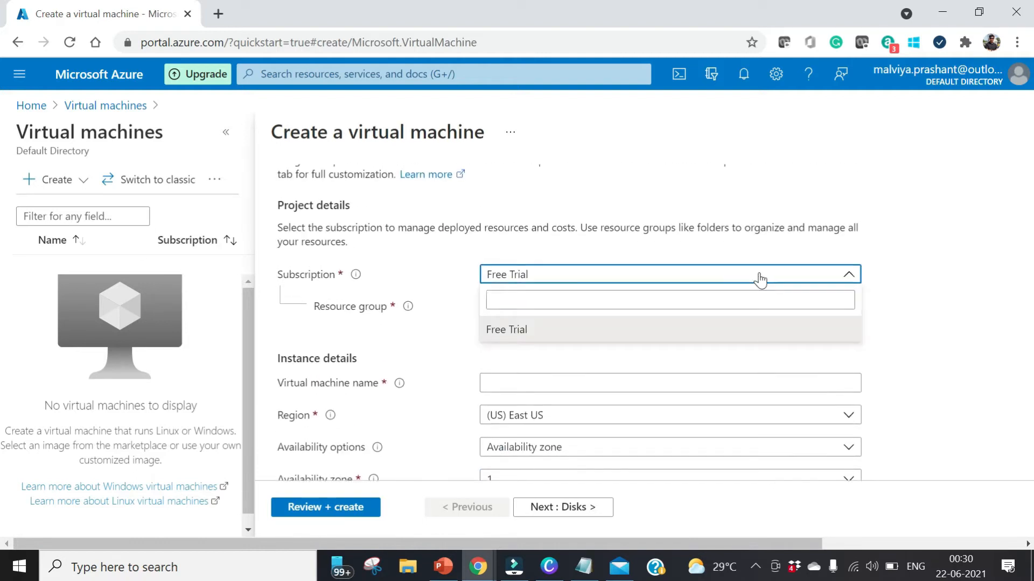
left_click(760, 278)
scroll(937, 318, "down", 1)
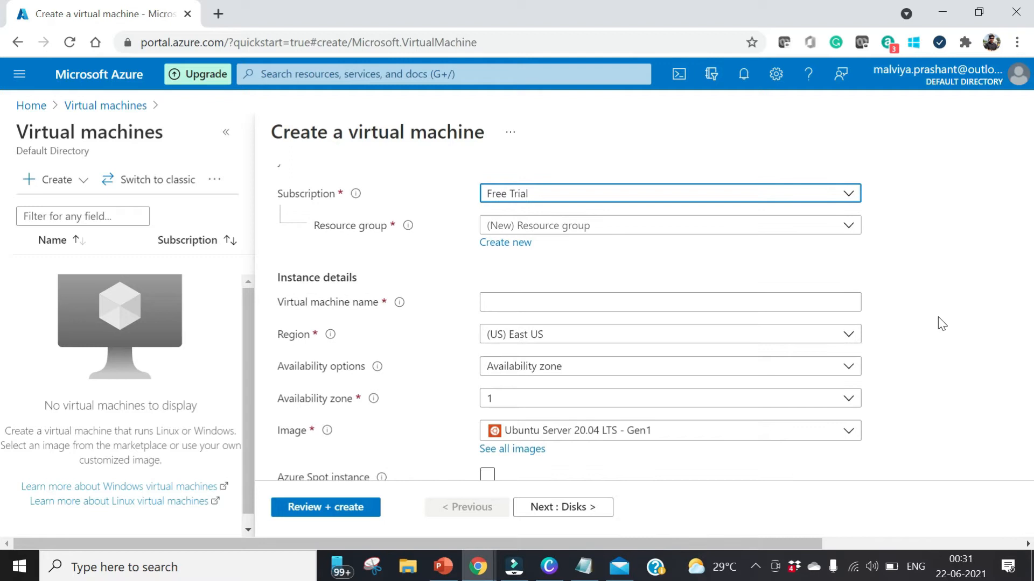
- Create a new resource group named pmdcOne
left_click(514, 245)
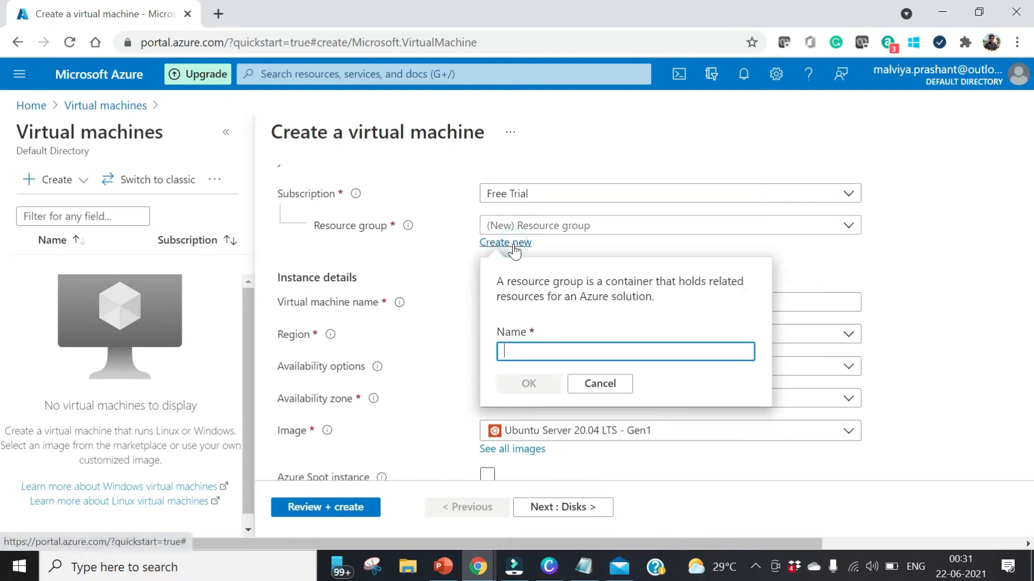
type("pmdcOne")
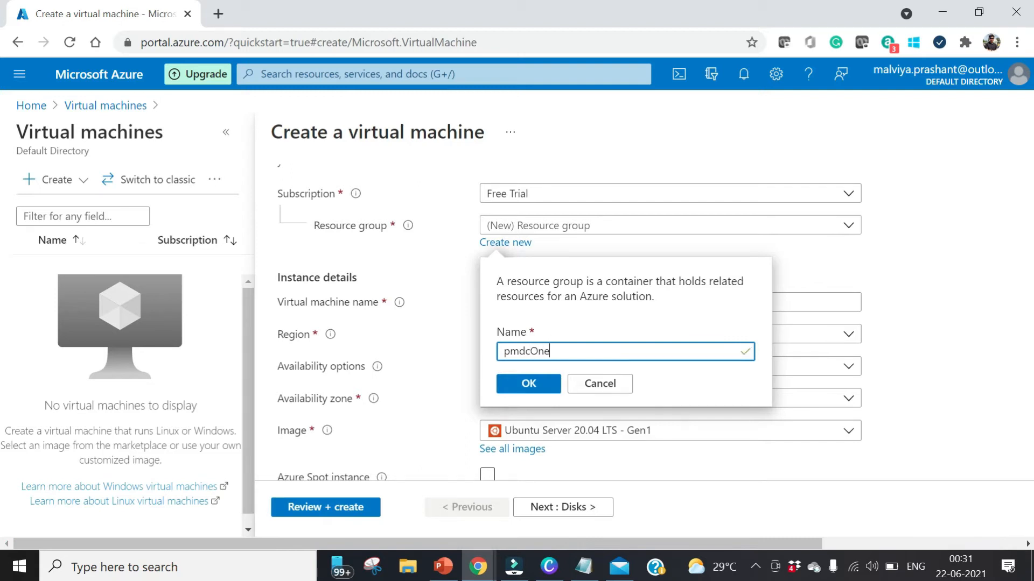
left_click(545, 387)
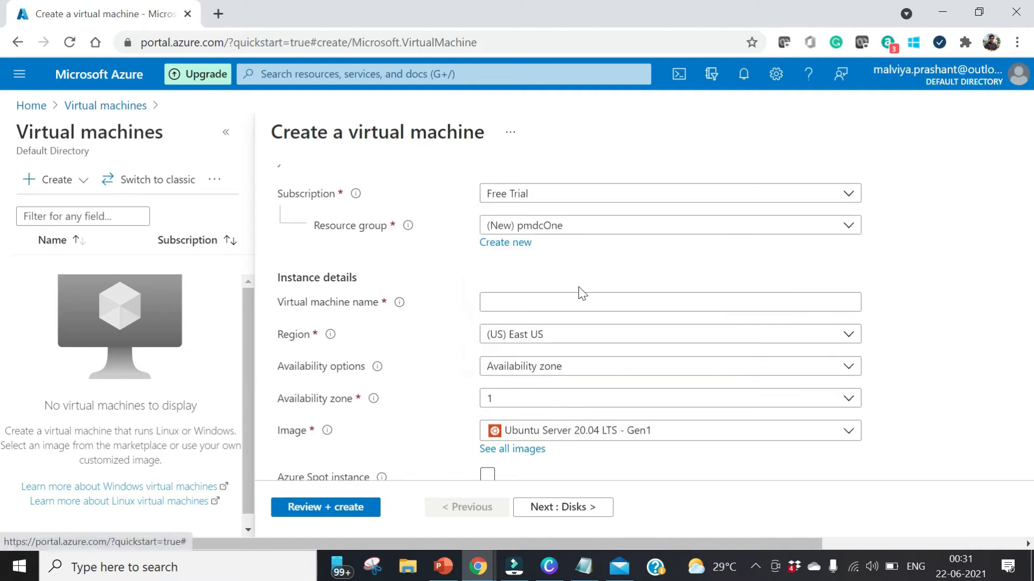
- Name the virtual machine pmdcVMOne
left_click(575, 302)
type("pmdcvmOne")
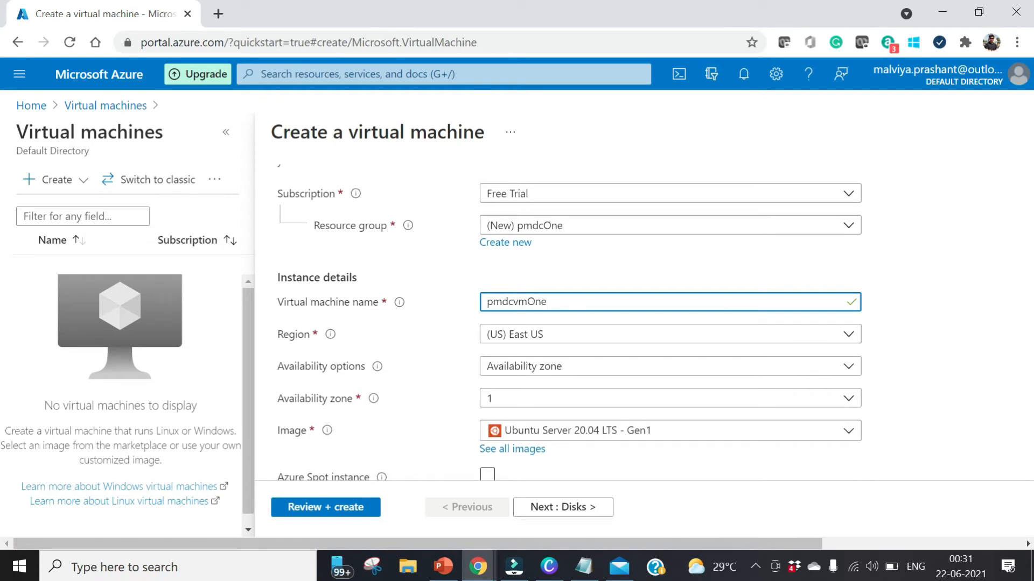
left_click(530, 301)
key("BackSpace")
key("BackSpace")
type("VM")
scroll(592, 322, "down", 1)
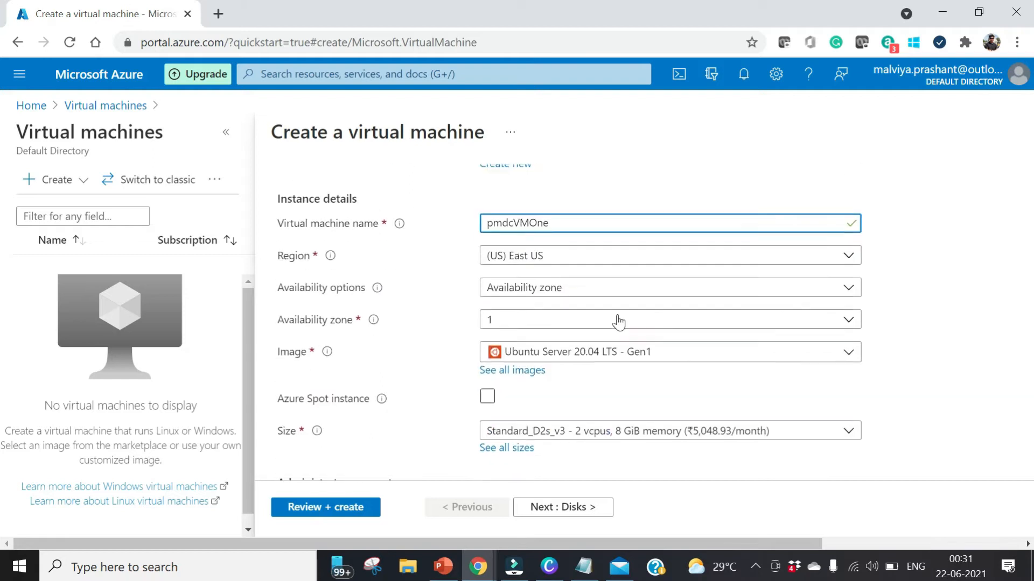
- Browse the region list and pick Central India by searching 'in'
left_click(654, 257)
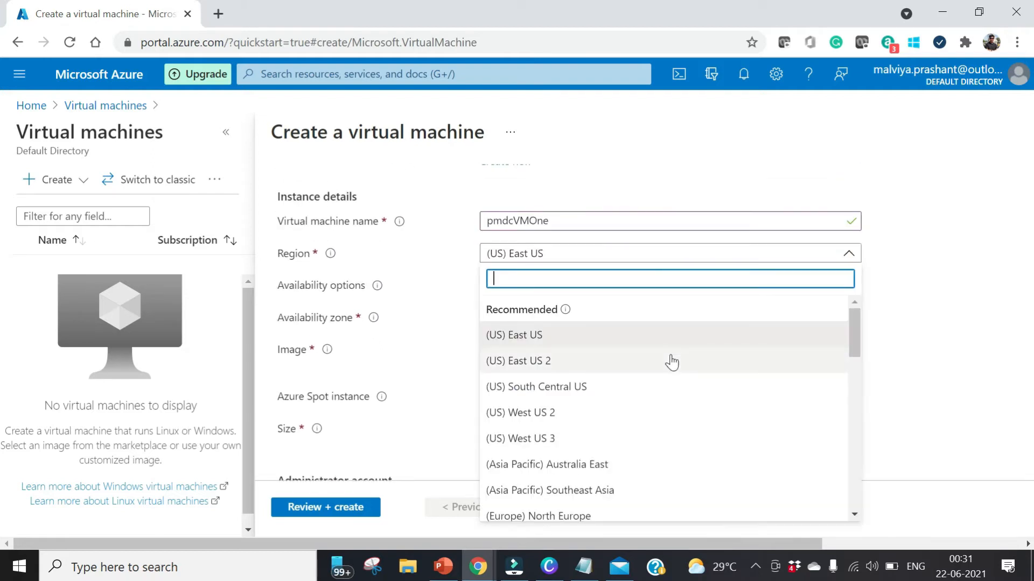
scroll(672, 366, "down", 3)
scroll(671, 372, "down", 2)
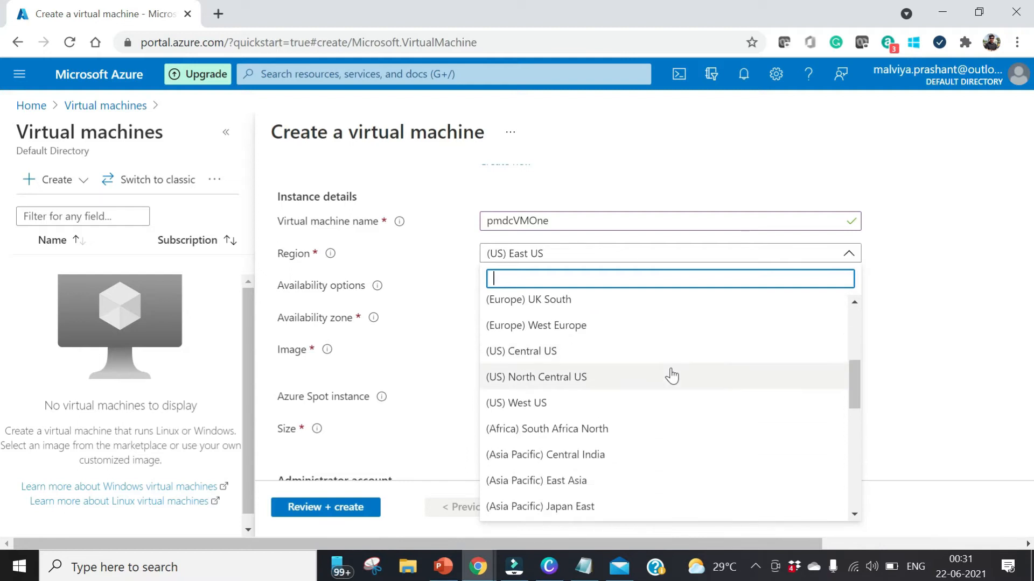
scroll(671, 376, "down", 4)
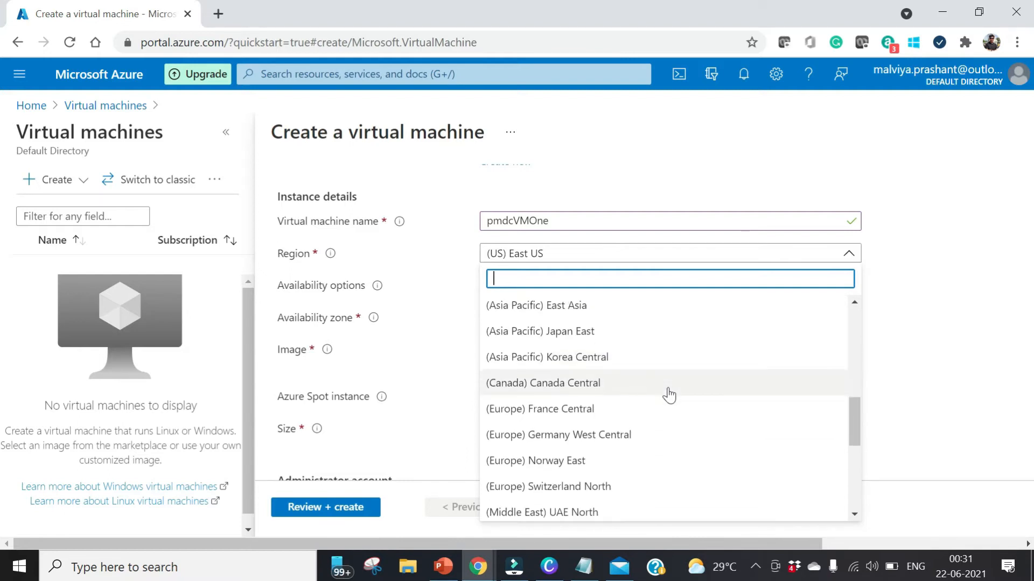
scroll(669, 396, "down", 3)
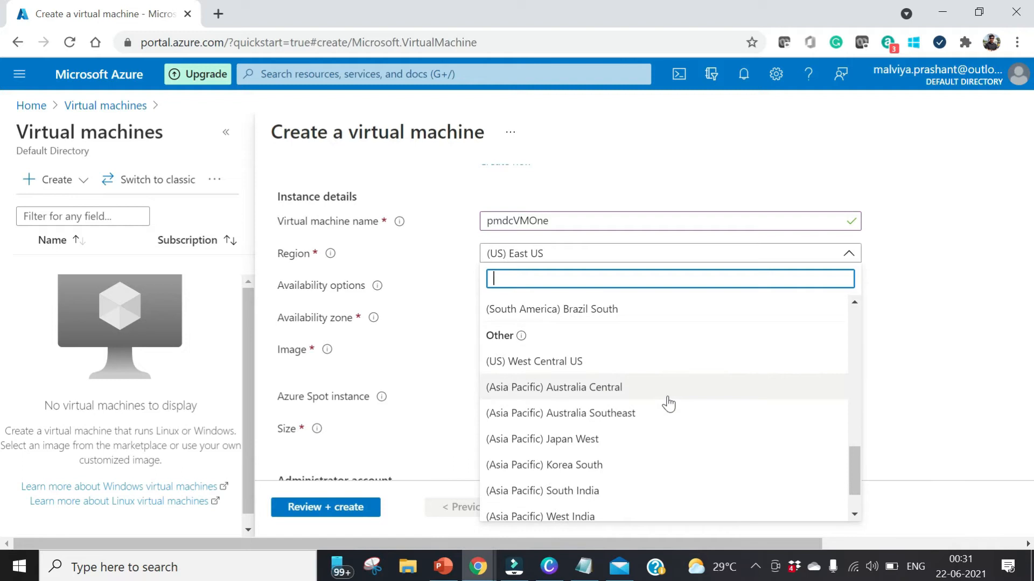
scroll(668, 404, "down", 1)
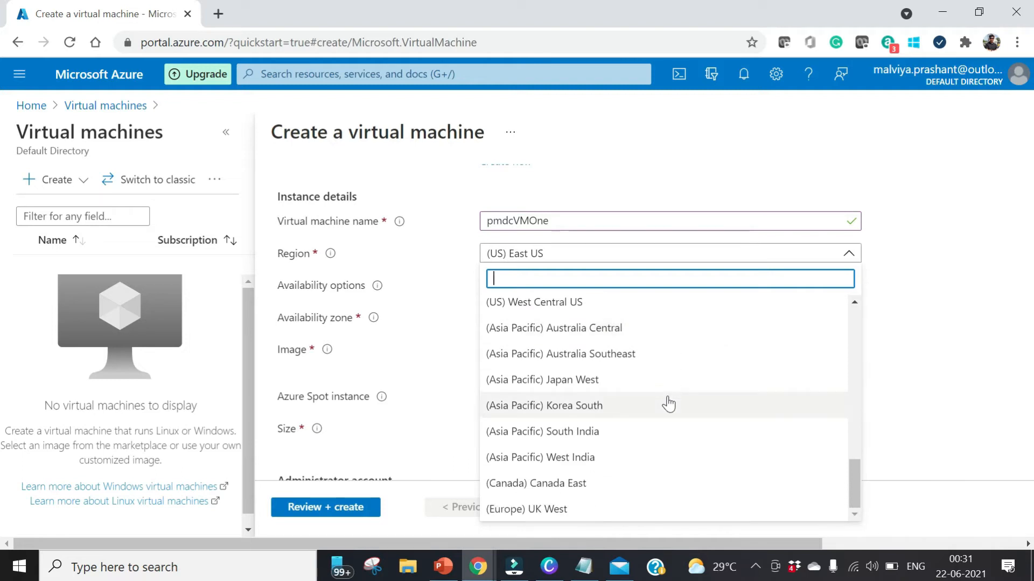
scroll(667, 406, "up", 2)
scroll(668, 407, "down", 2)
type("ind")
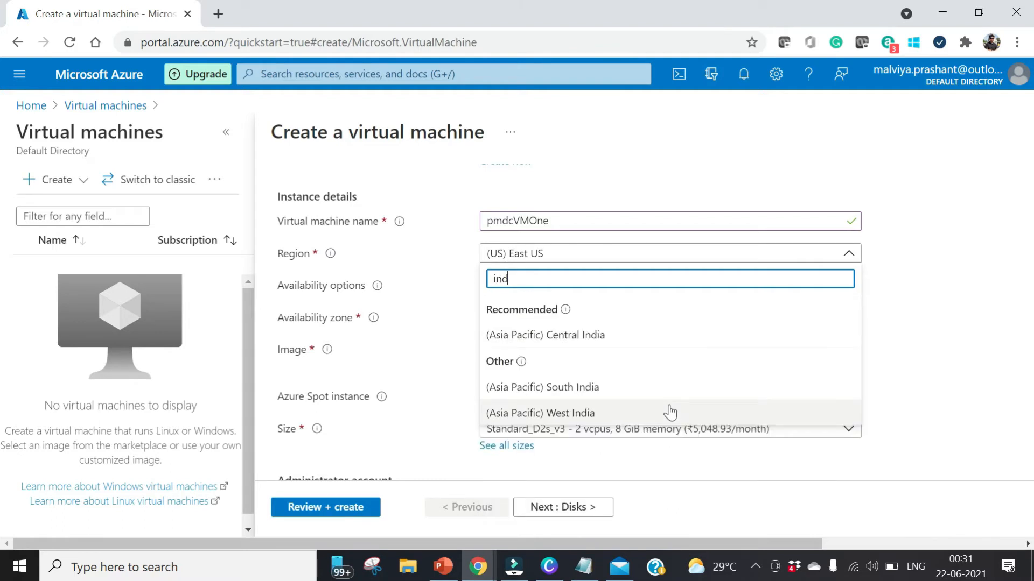
left_click(620, 343)
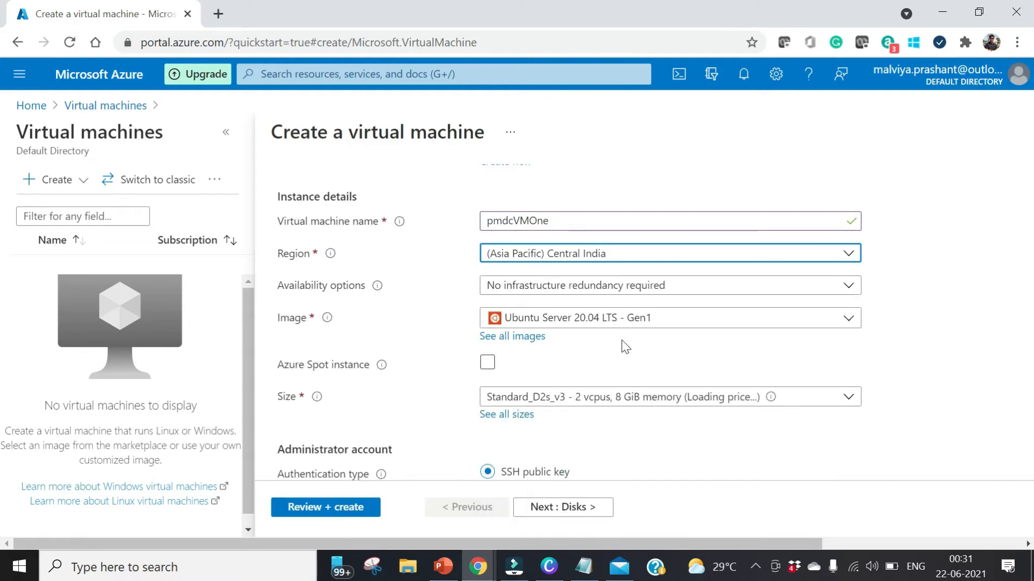
- Switch the region to (US) East US by searching 'east u'
left_click(710, 287)
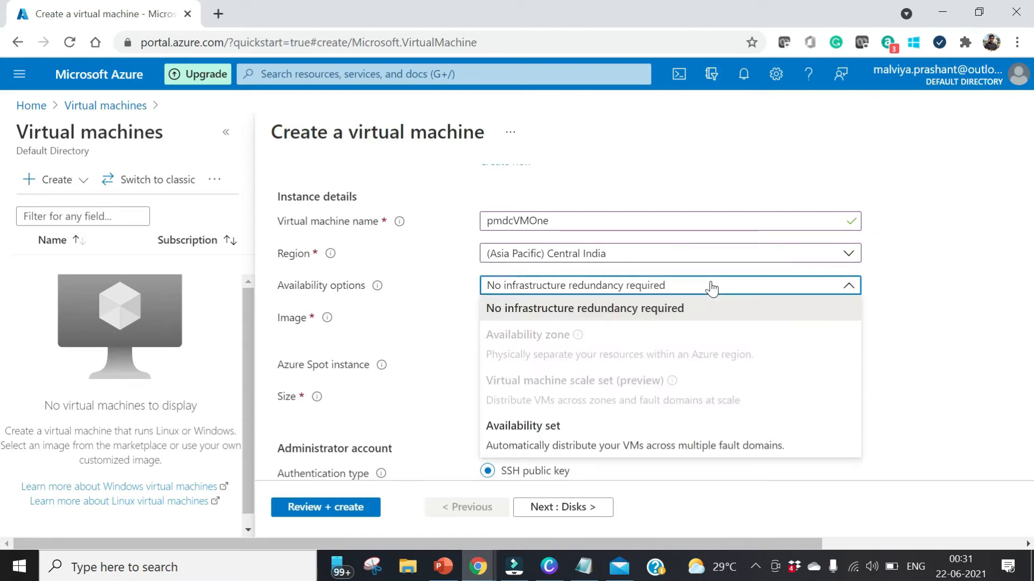
left_click(710, 286)
left_click(742, 257)
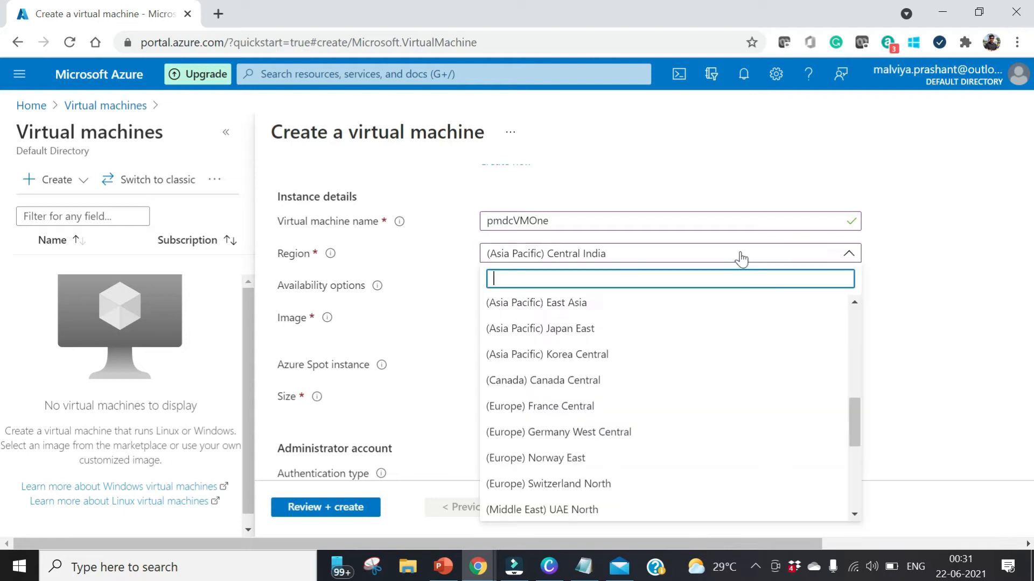
type("east u")
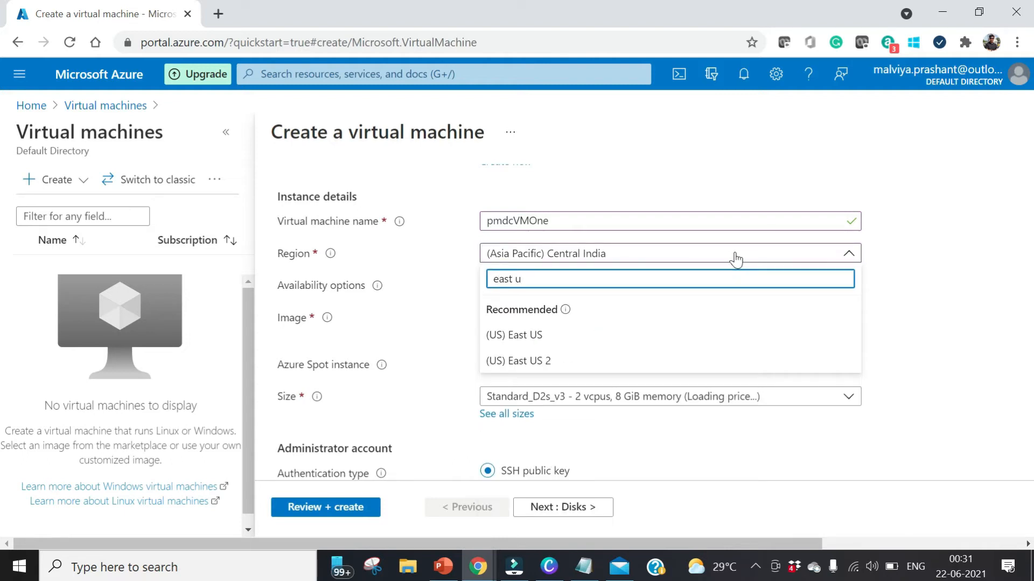
left_click(654, 336)
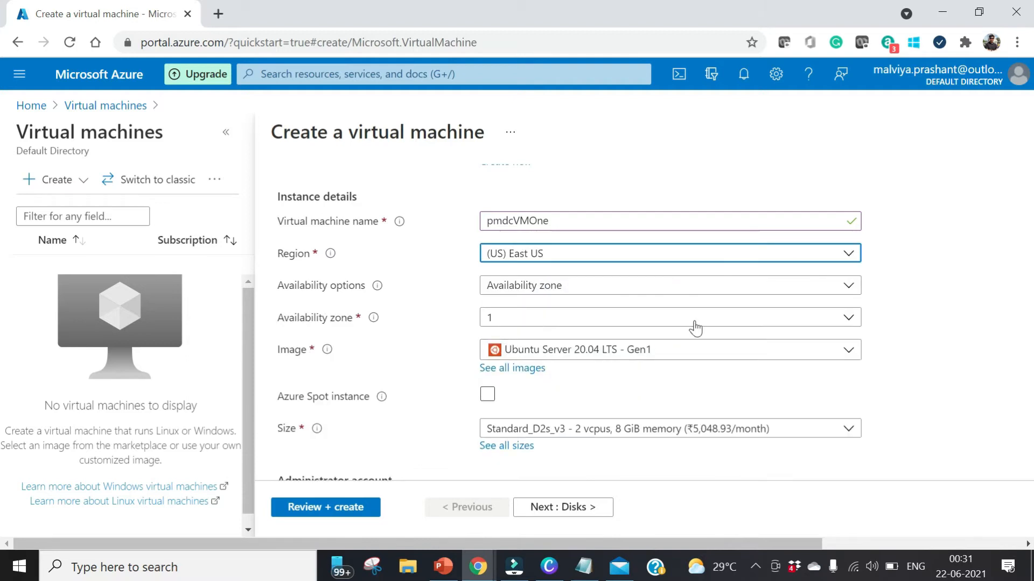
- Set Availability options to No infrastructure redundancy required
left_click(711, 295)
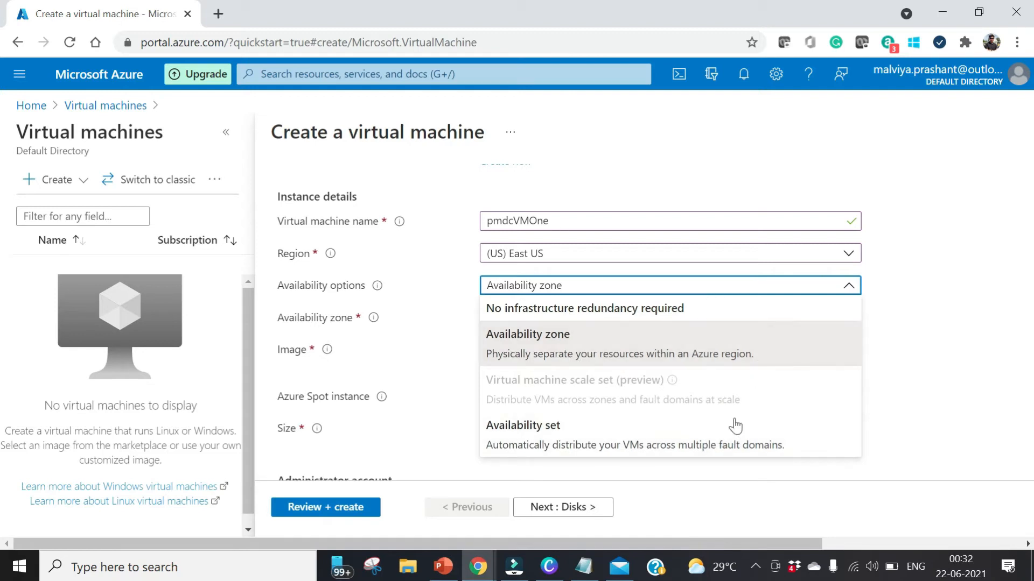
left_click(949, 294)
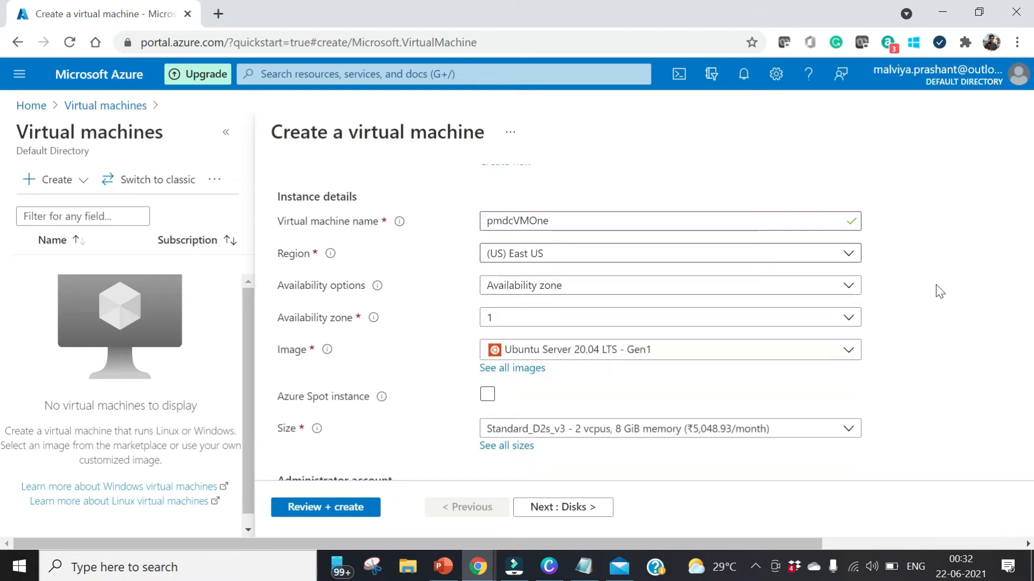
left_click(847, 294)
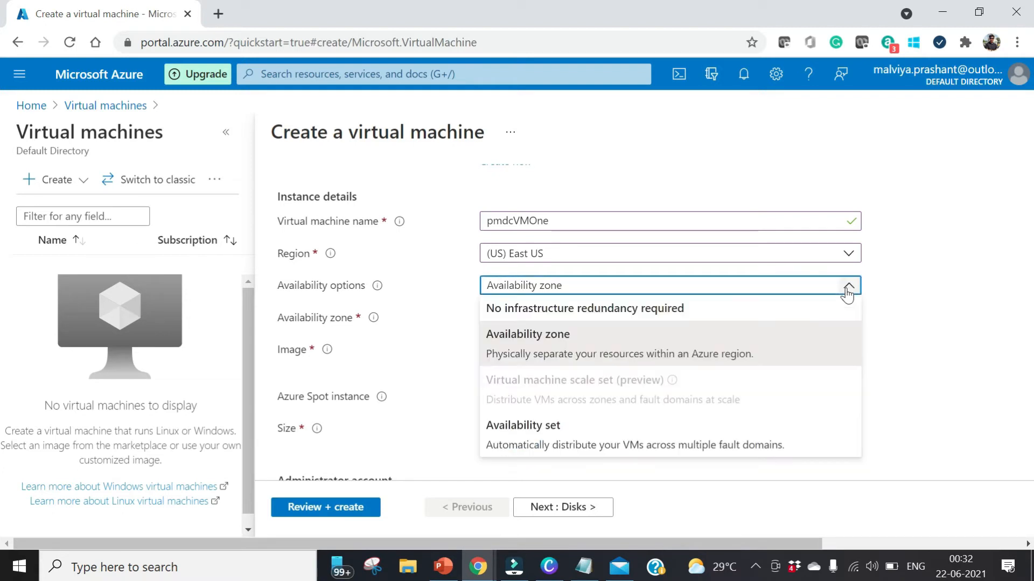
left_click(667, 309)
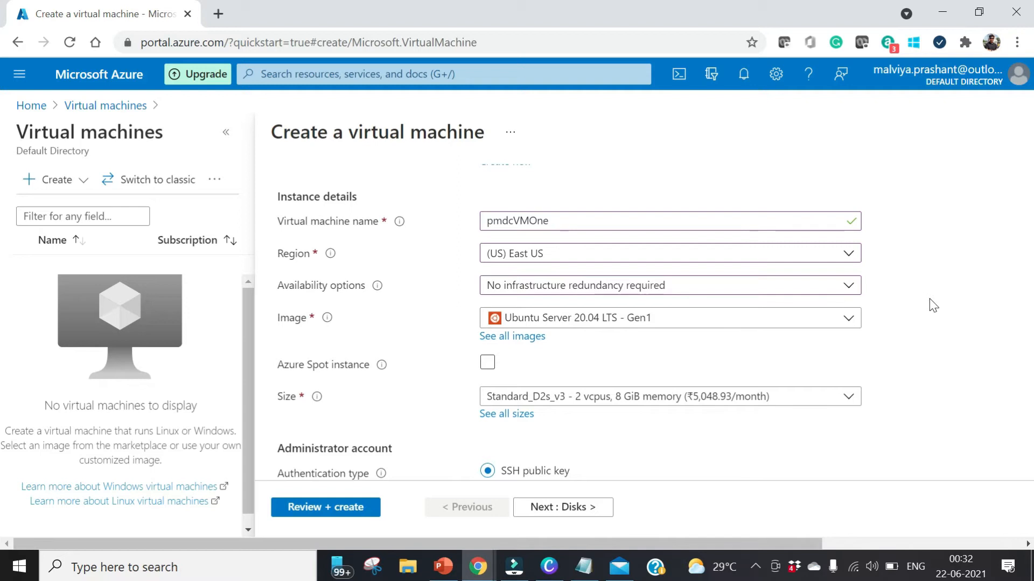
- Review the image list keeping Ubuntu Server 20.04 LTS, and show the recommended VM sizes
scroll(932, 307, "down", 1)
scroll(932, 307, "up", 1)
scroll(932, 309, "down", 1)
left_click(826, 247)
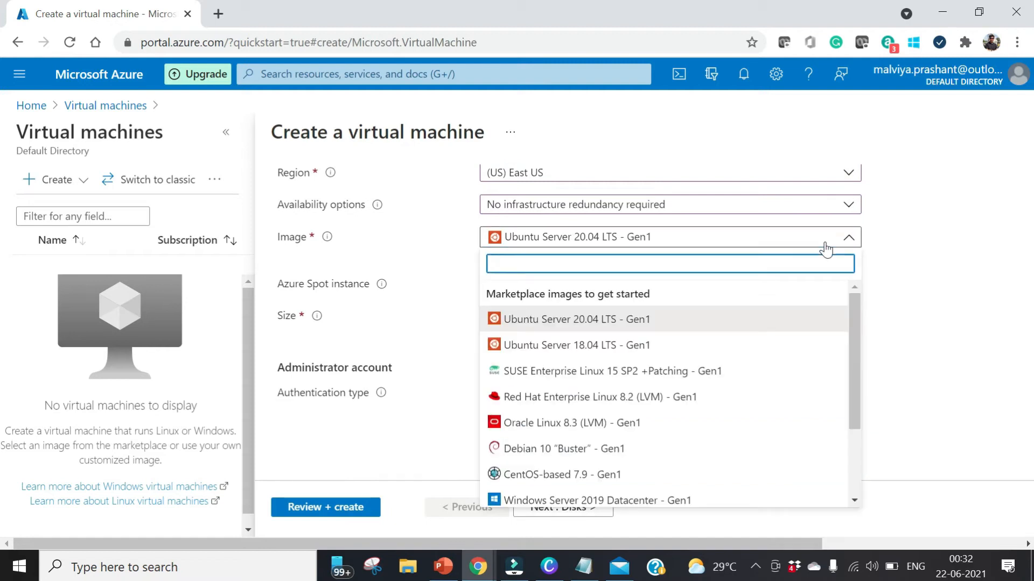
left_click_drag(855, 348, 870, 319)
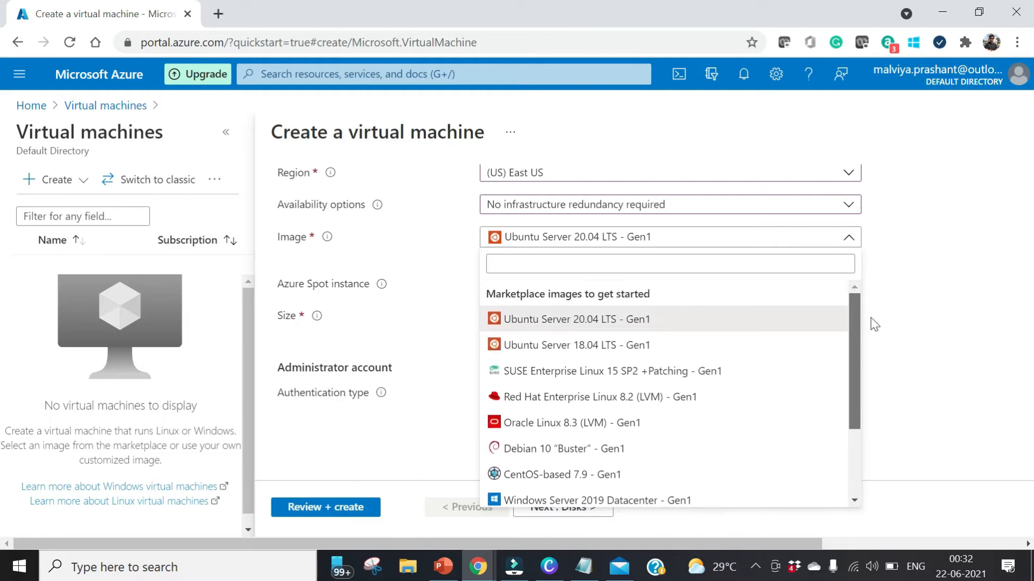
left_click(931, 307)
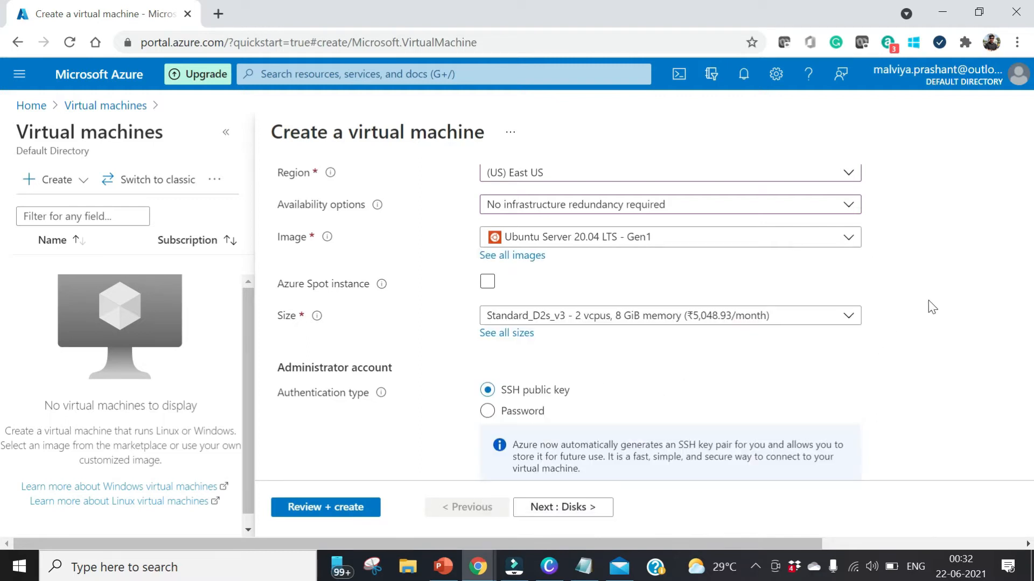
mouse_move(381, 287)
mouse_move(315, 320)
left_click(835, 326)
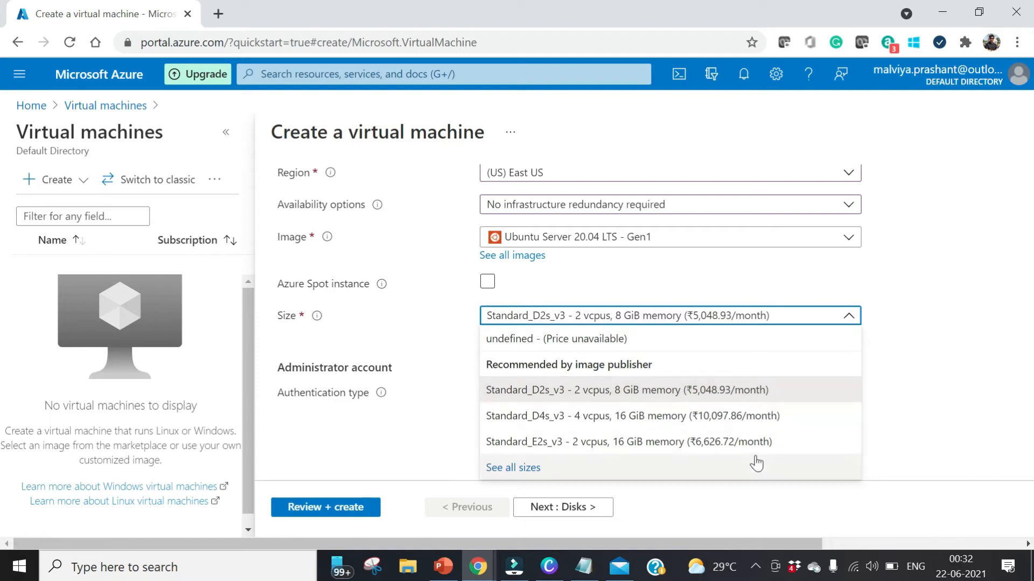
- Open the full VM size catalogue and inspect the D-Series v4 and A-Series v2 groups
left_click(522, 469)
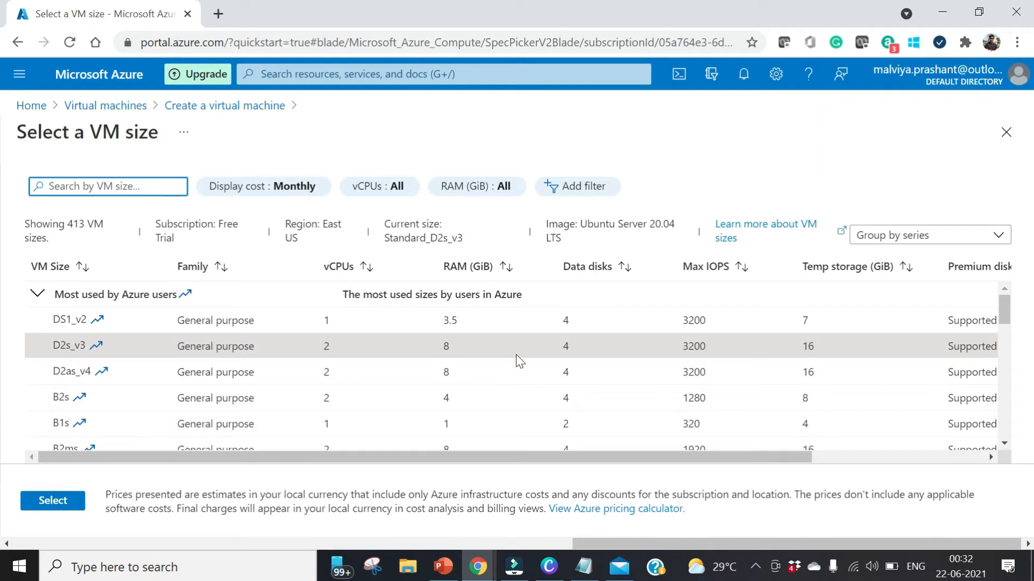
mouse_move(496, 458)
left_mouse_down()
mouse_move(711, 477)
mouse_move(476, 461)
left_mouse_up()
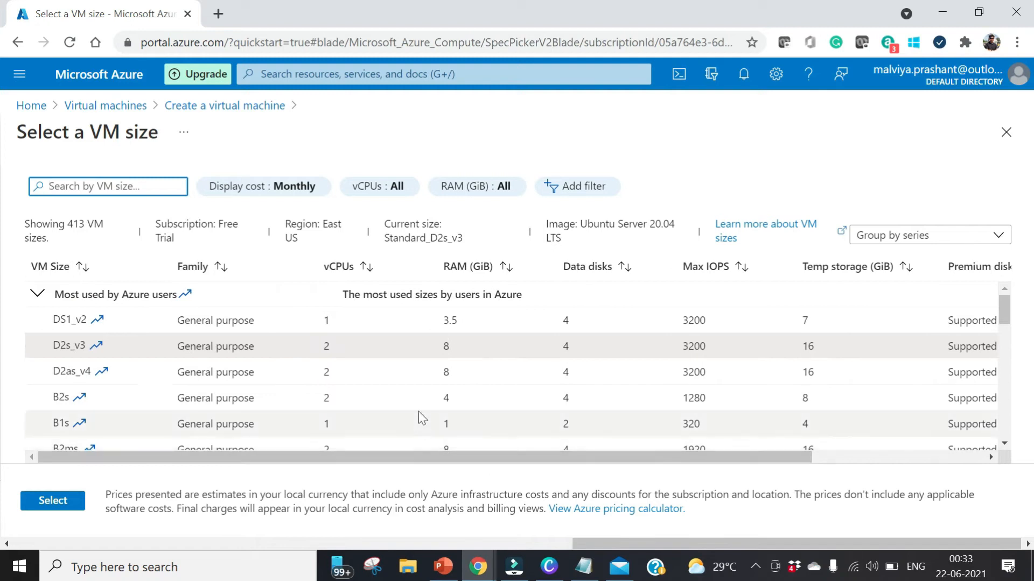
scroll(417, 403, "down", 5)
scroll(418, 398, "down", 2)
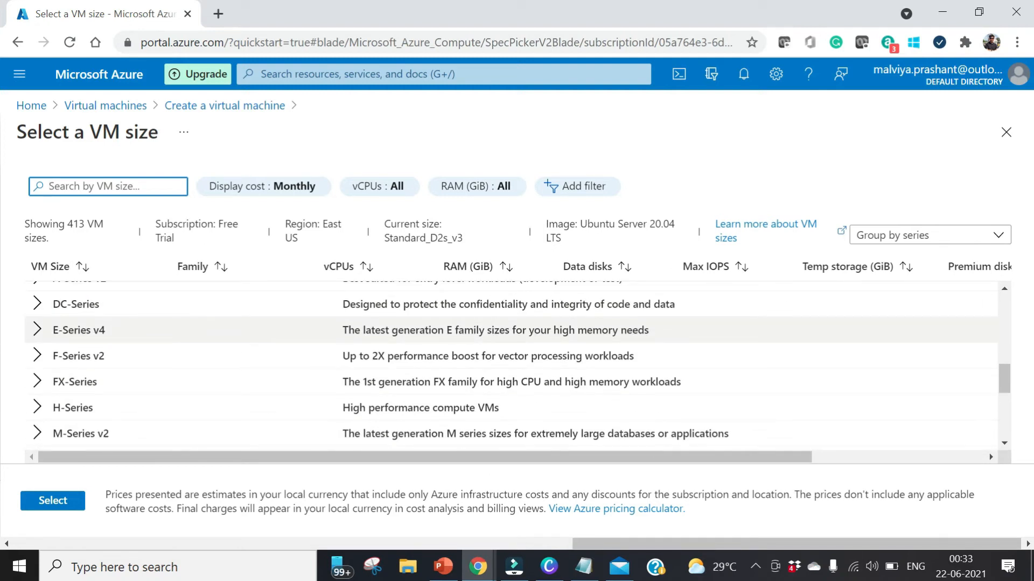
scroll(418, 399, "up", 3)
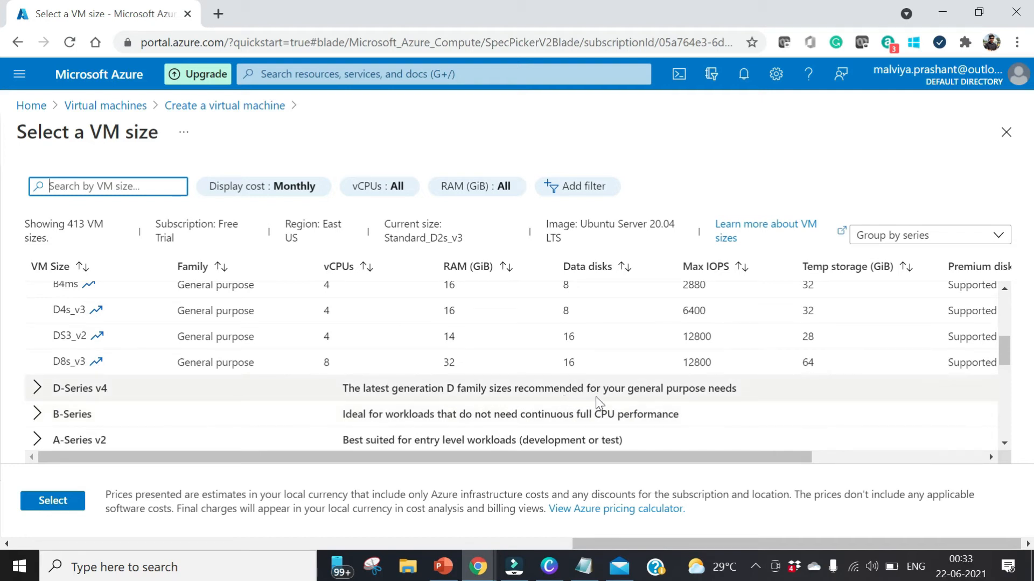
left_click(37, 387)
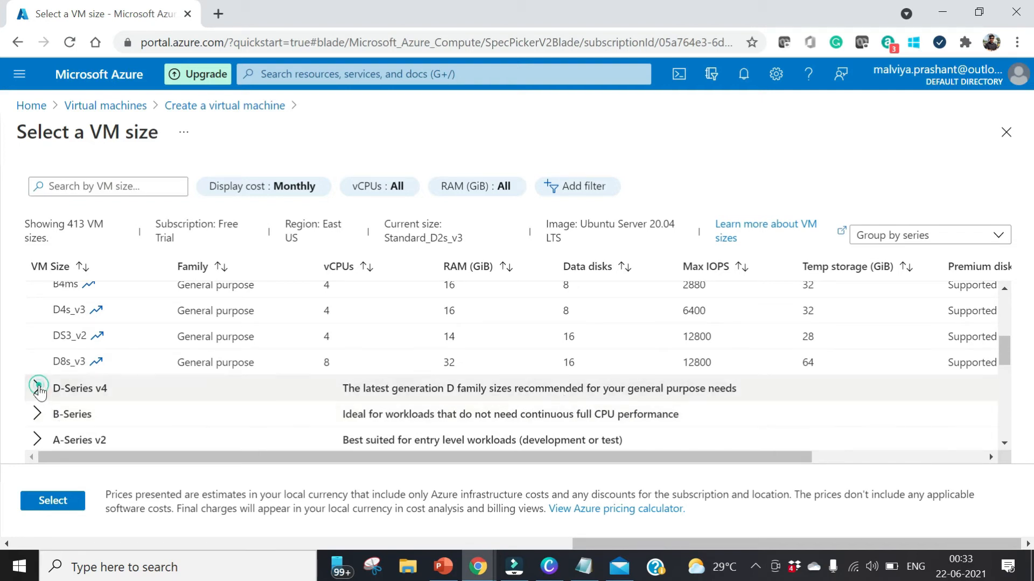
scroll(493, 411, "down", 3)
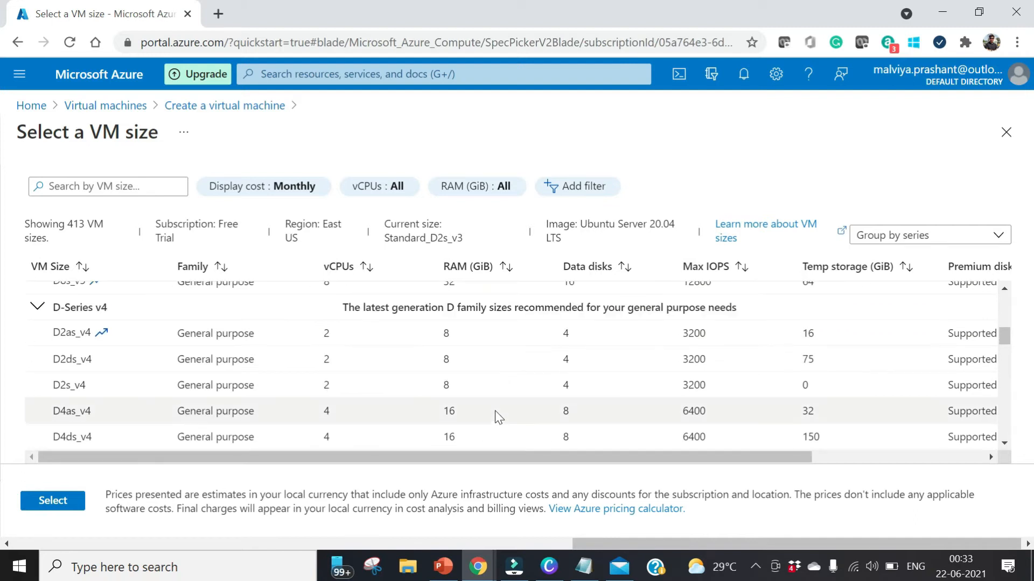
left_click(37, 307)
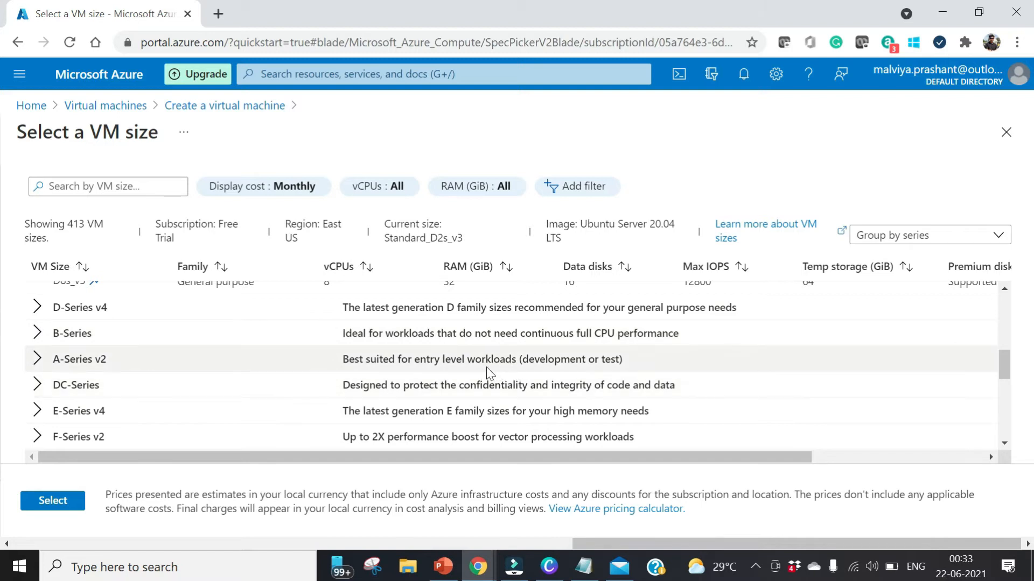
left_click(37, 358)
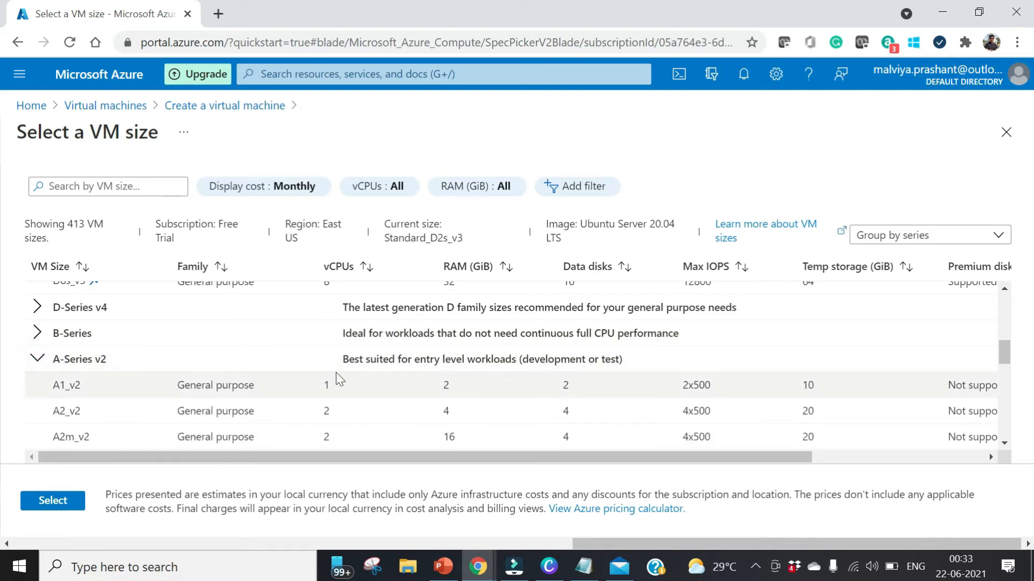
left_click_drag(385, 456, 336, 446)
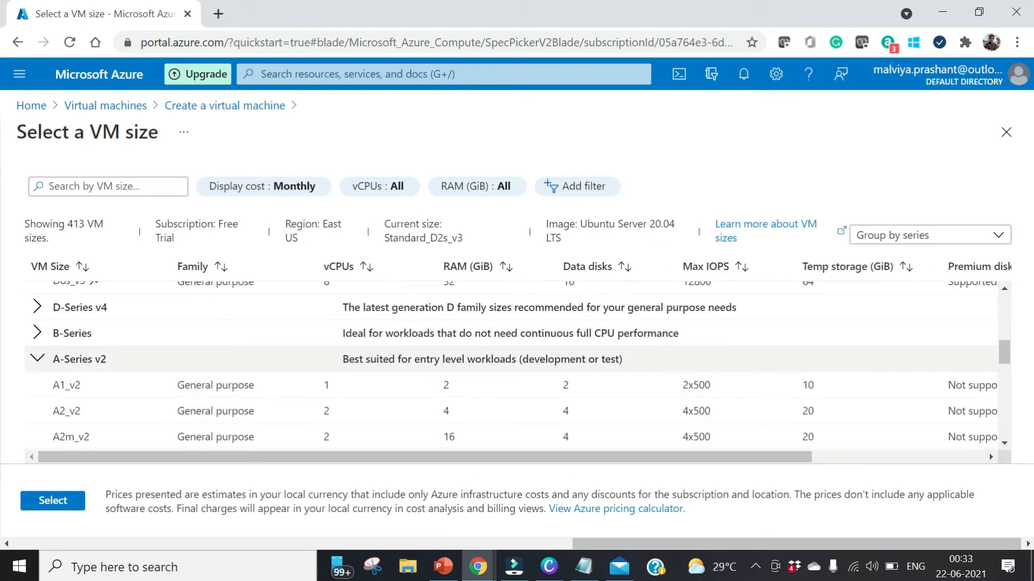
left_click(36, 361)
- Scroll through the 413 sizes and pan the table across to the cost columns
scroll(102, 341, "down", 2)
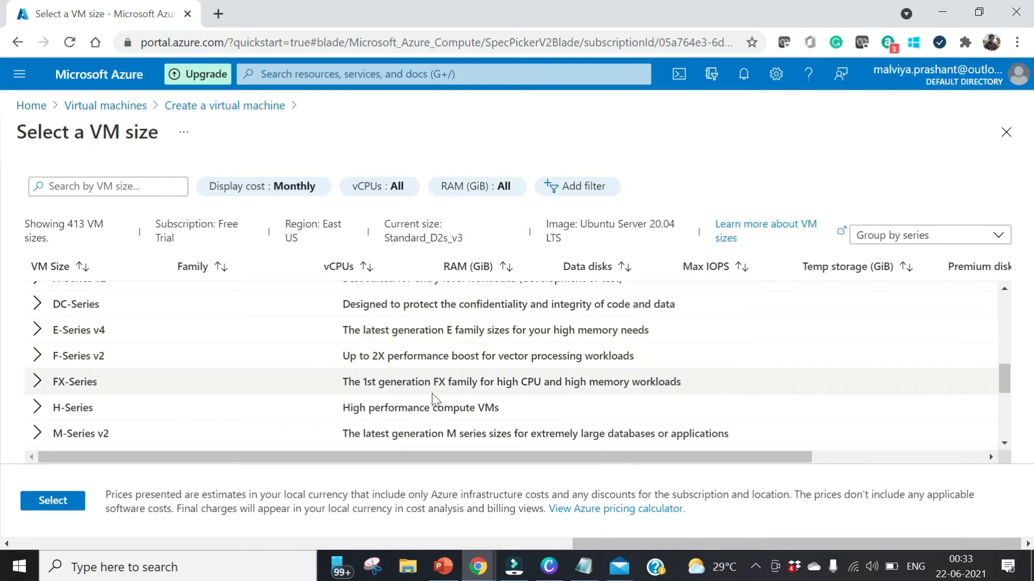
scroll(432, 393, "down", 2)
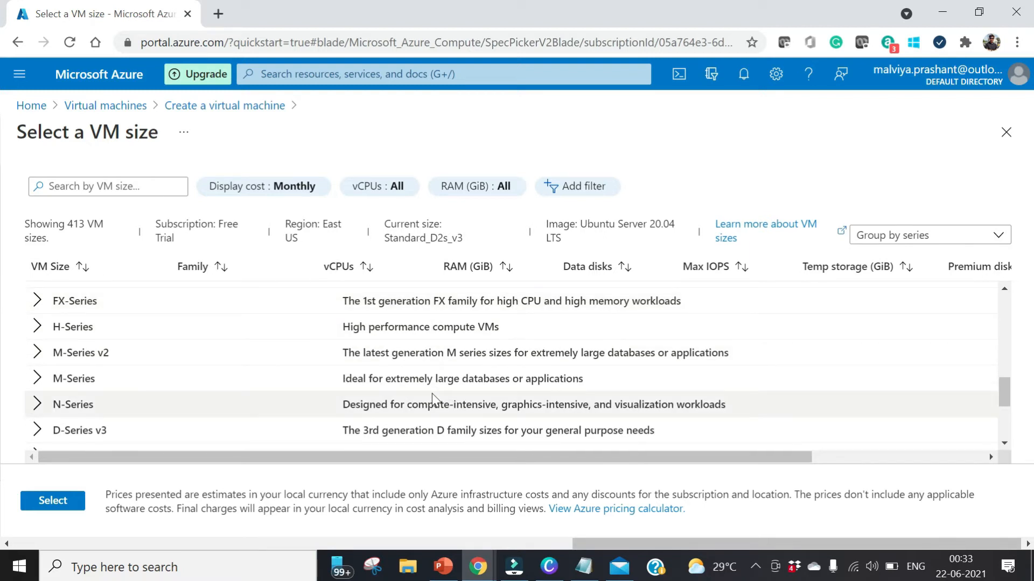
scroll(432, 393, "down", 2)
scroll(431, 393, "down", 2)
scroll(432, 402, "down", 1)
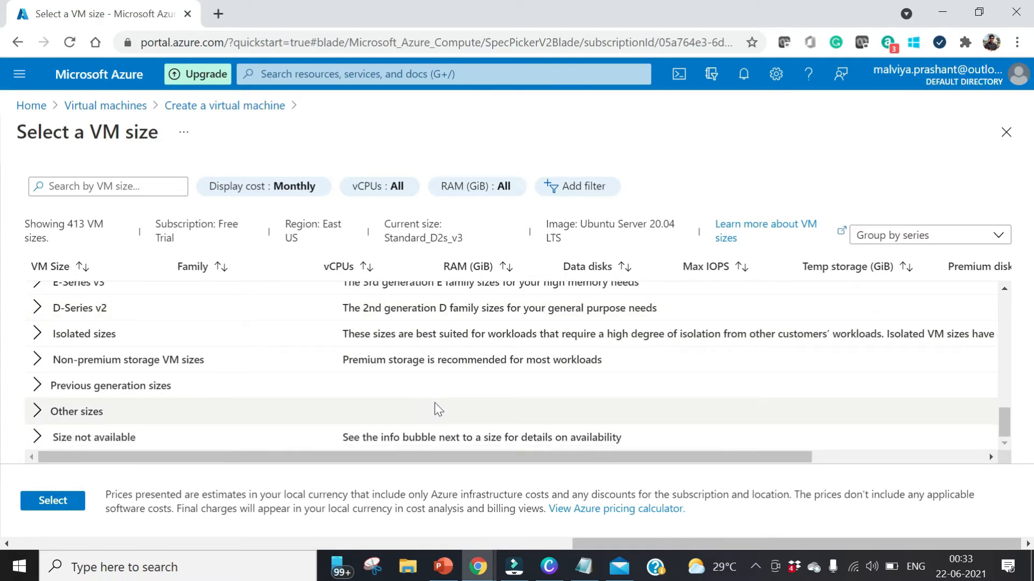
scroll(436, 401, "up", 10)
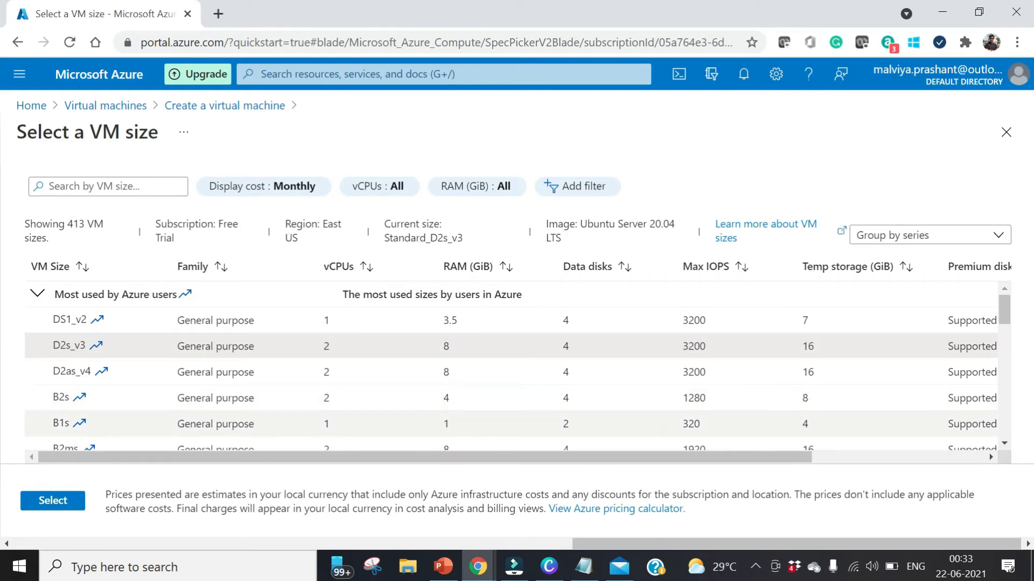
scroll(450, 415, "down", 2)
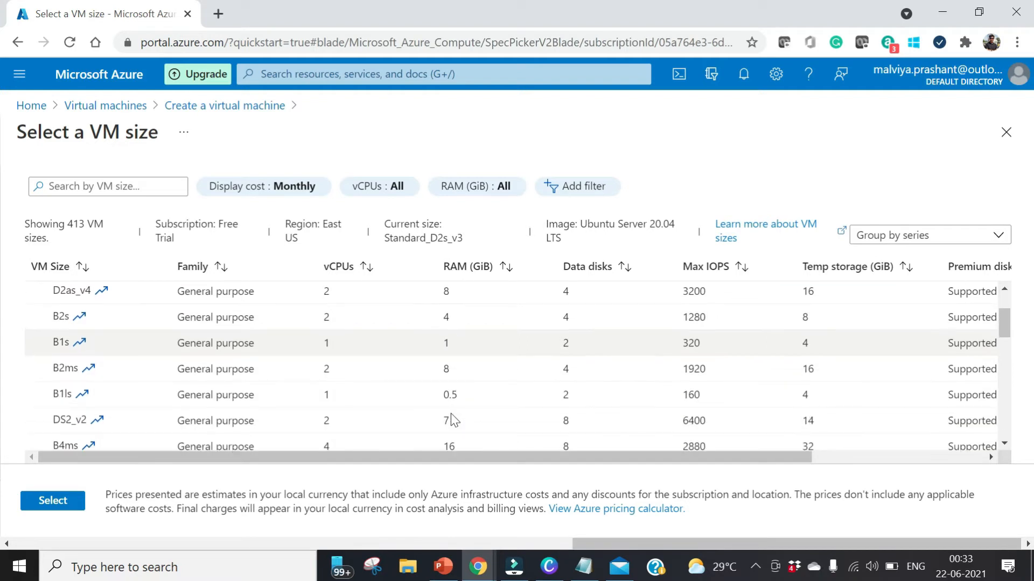
left_click_drag(476, 458, 648, 457)
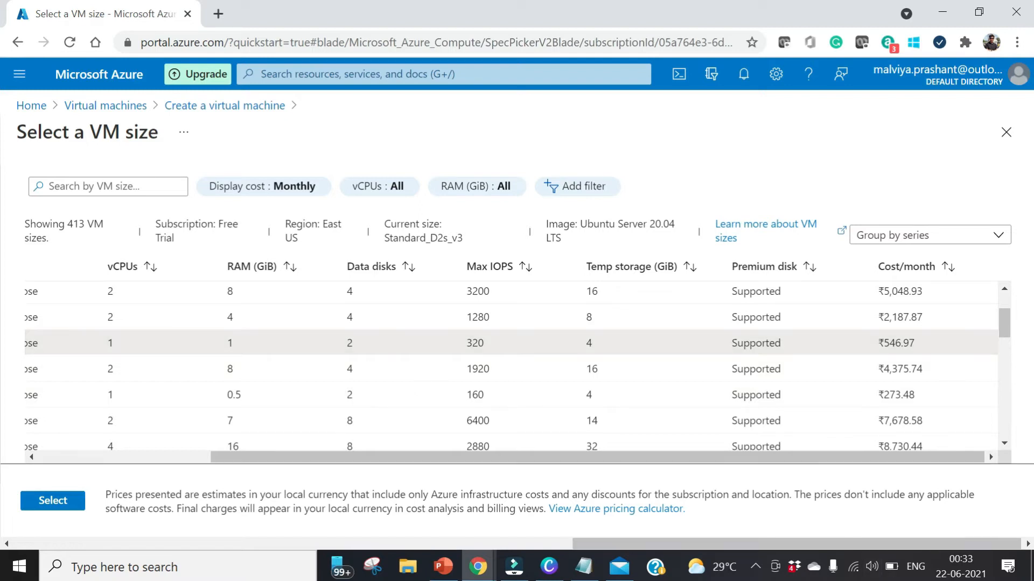
left_click_drag(727, 462, 939, 478)
scroll(782, 366, "down", 5)
scroll(780, 405, "up", 2)
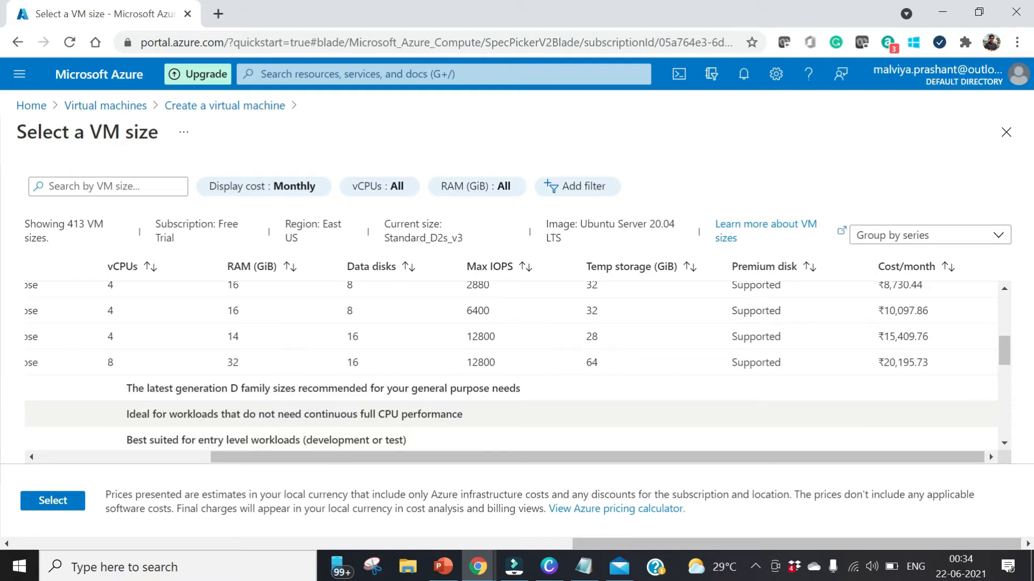
left_click(415, 435)
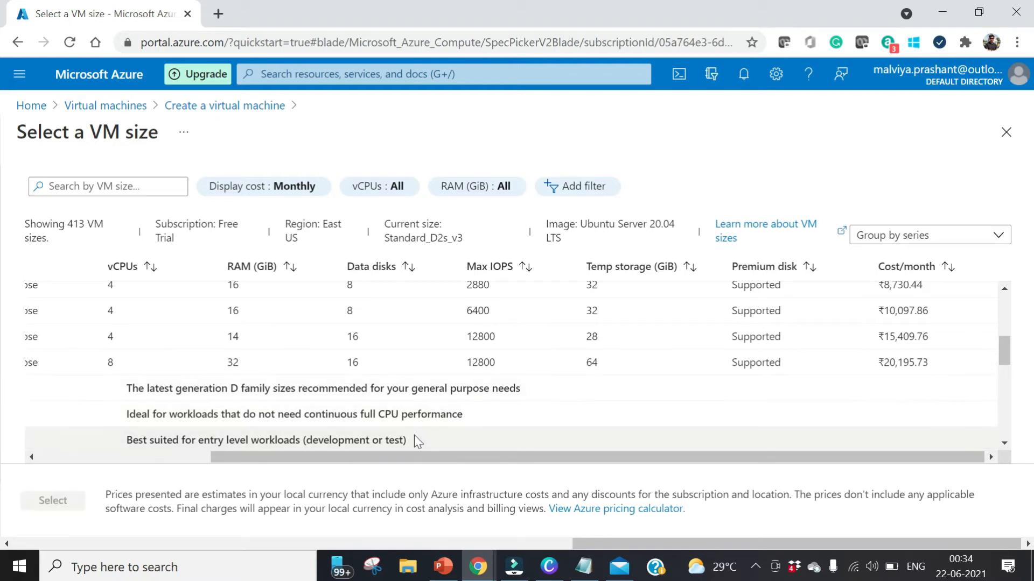
scroll(667, 426, "down", 5)
scroll(668, 430, "up", 6)
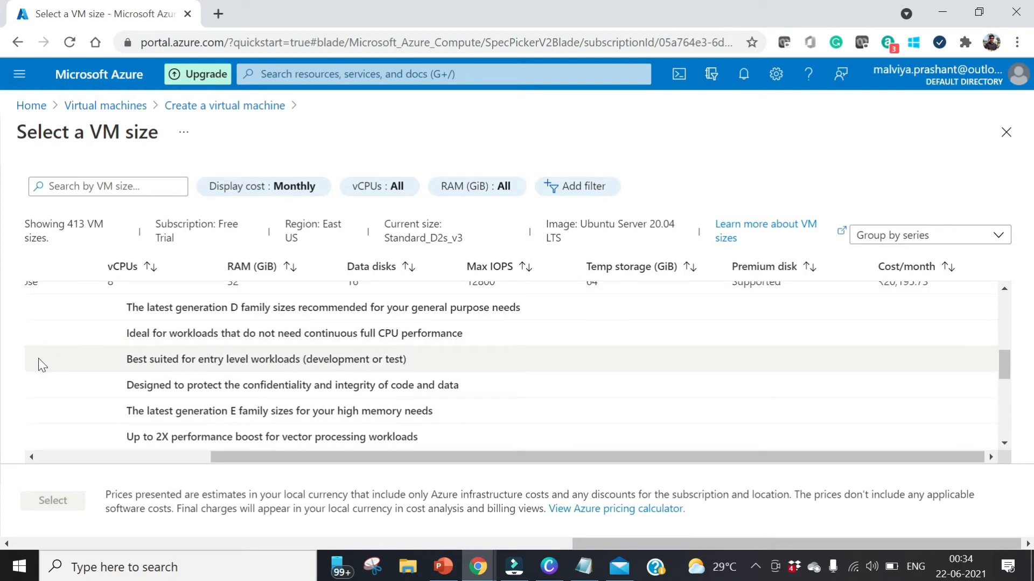
left_click_drag(389, 458, 156, 460)
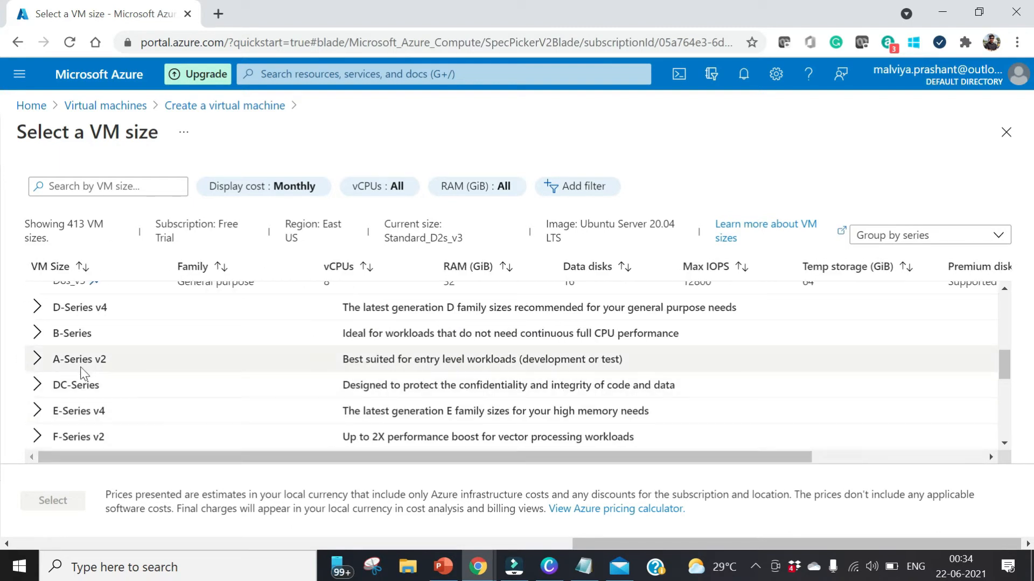
- Expand A-Series v2 and pick the B1ls size at ₹273.48/month
left_click(37, 359)
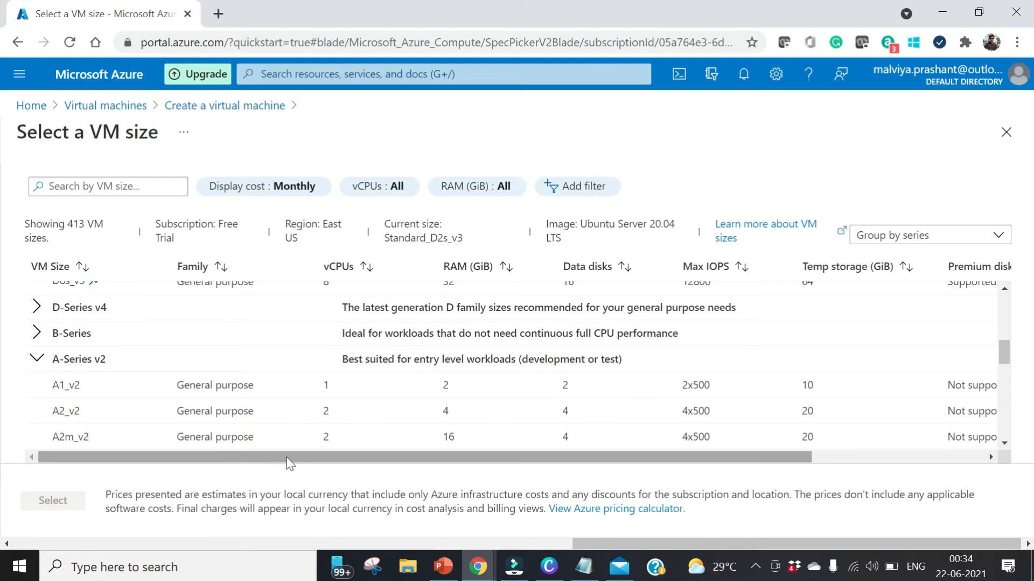
left_click_drag(401, 459, 574, 459)
scroll(926, 418, "down", 3)
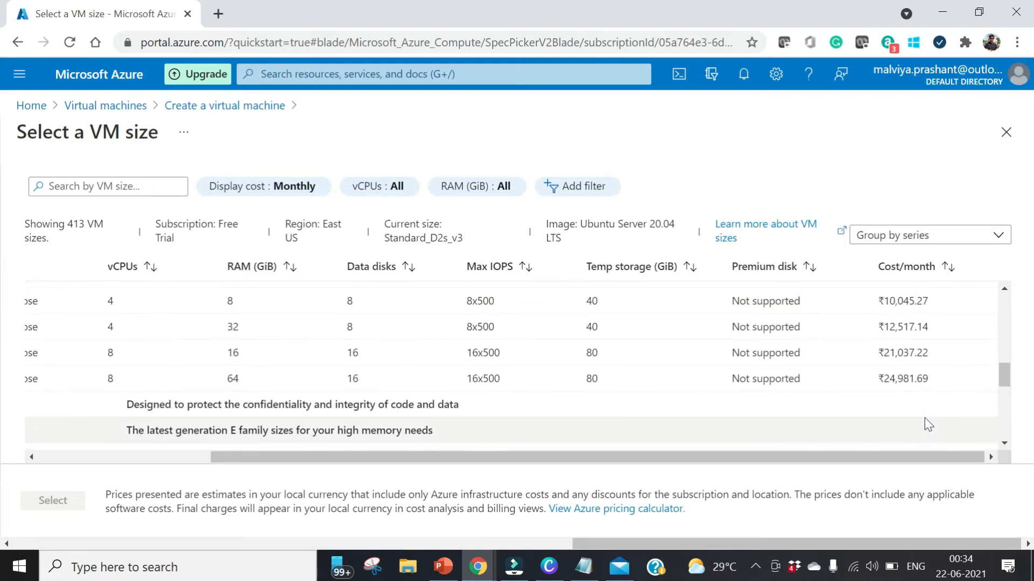
scroll(803, 421, "up", 10)
scroll(805, 421, "down", 2)
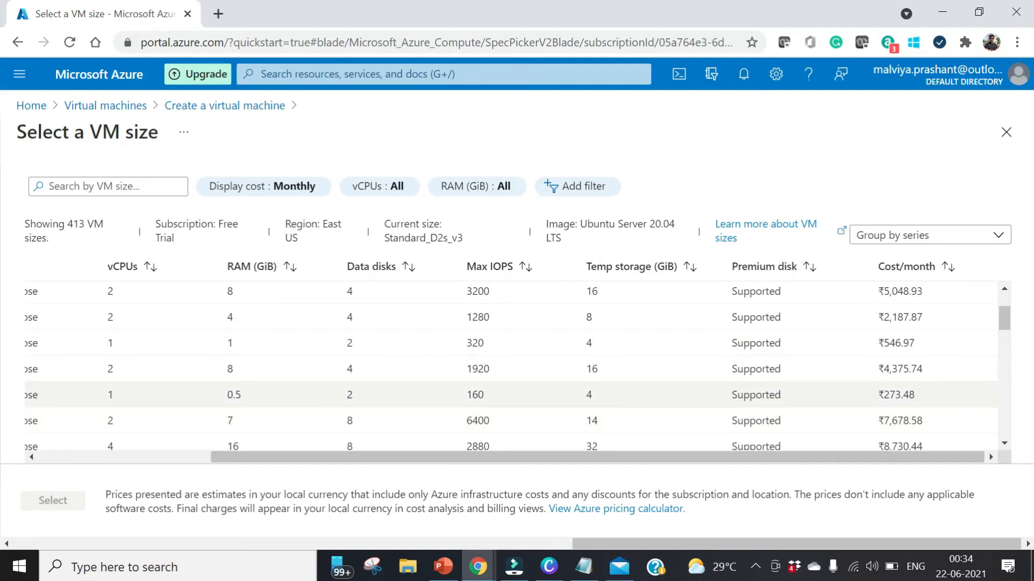
left_click(805, 396)
scroll(933, 401, "down", 5)
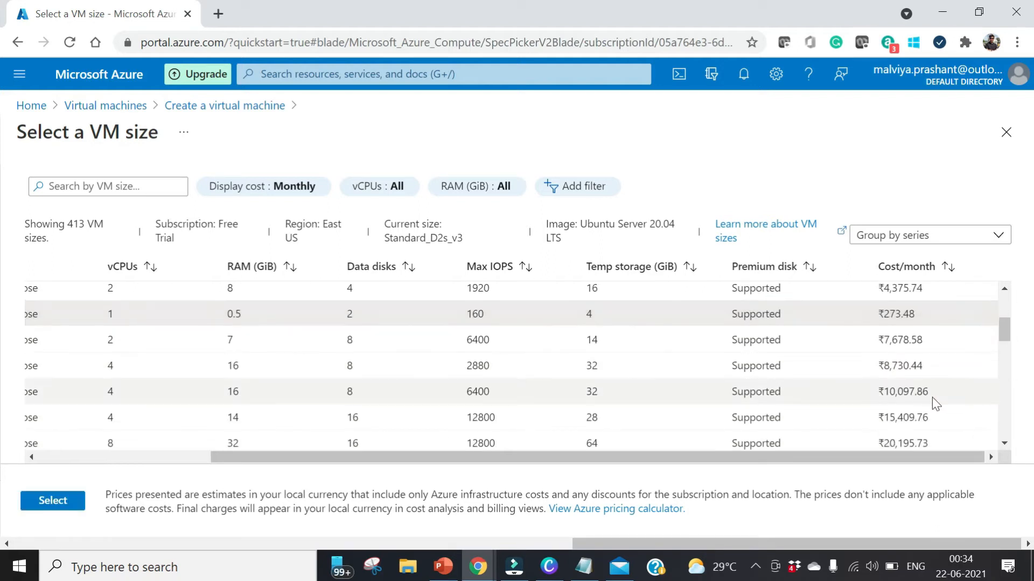
scroll(929, 403, "up", 2)
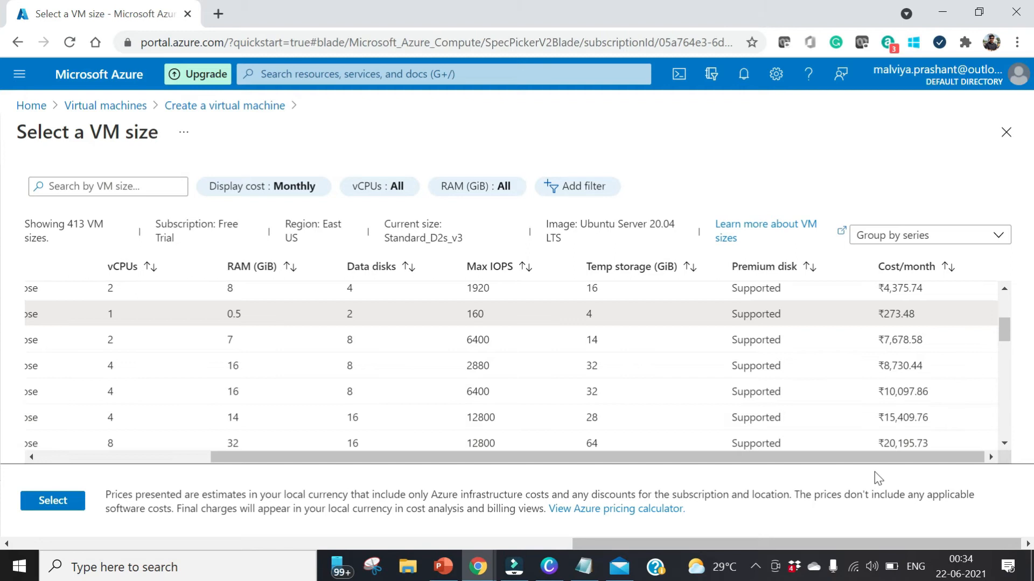
left_click_drag(880, 459, 679, 459)
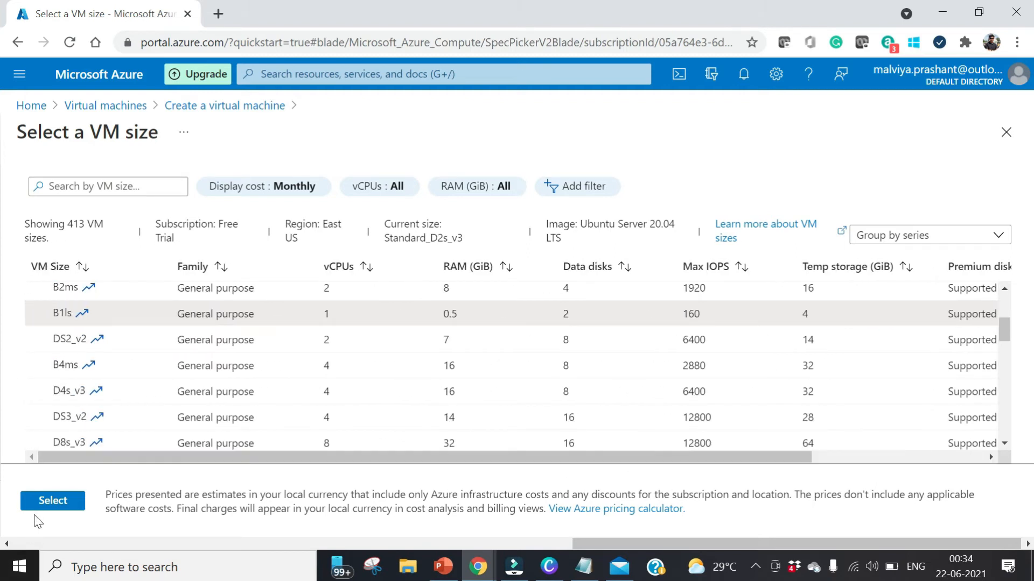
- Apply the Standard_B1ls size to the new VM
left_click(48, 504)
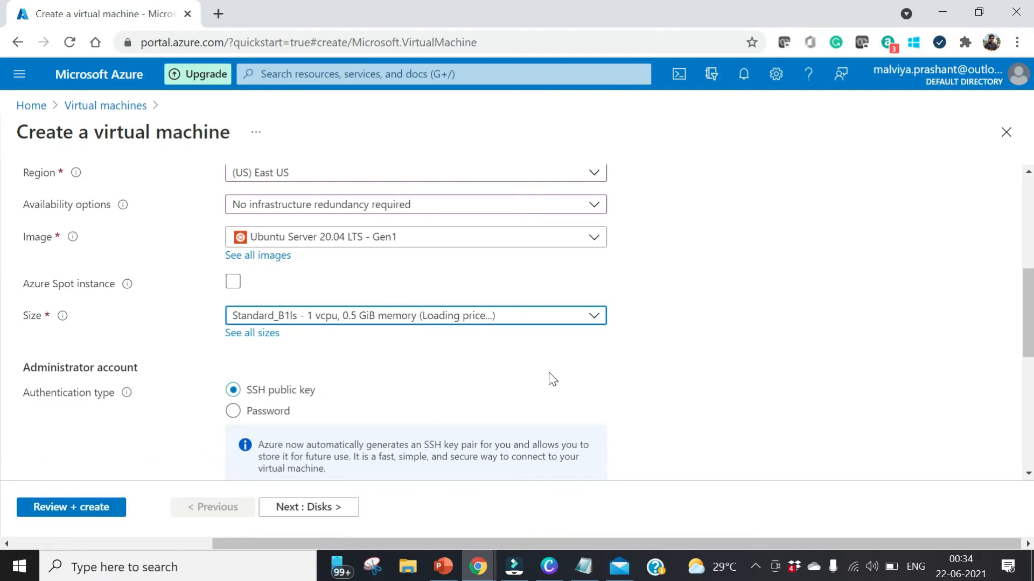
scroll(555, 380, "down", 1)
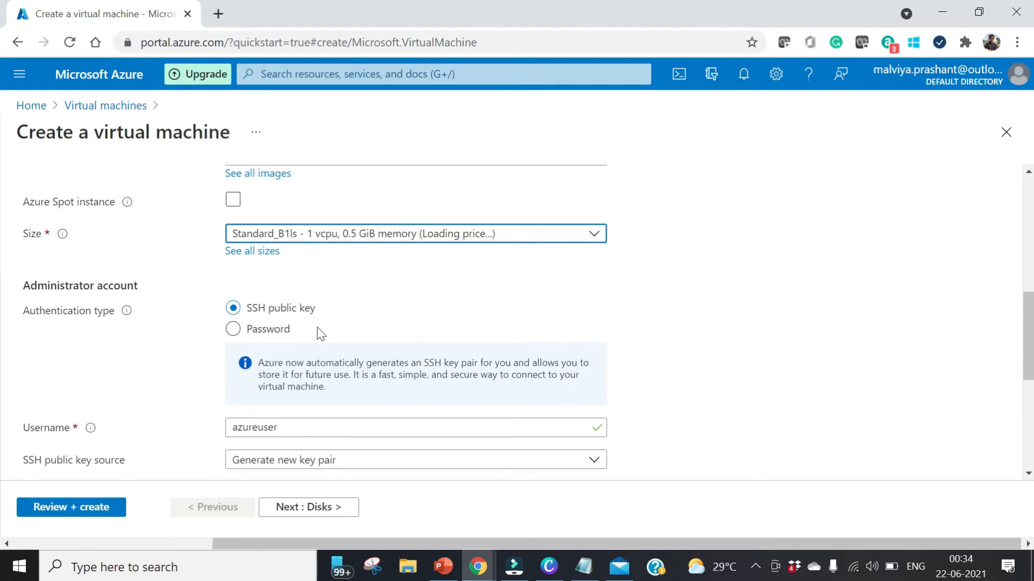
scroll(318, 334, "down", 2)
scroll(320, 331, "up", 1)
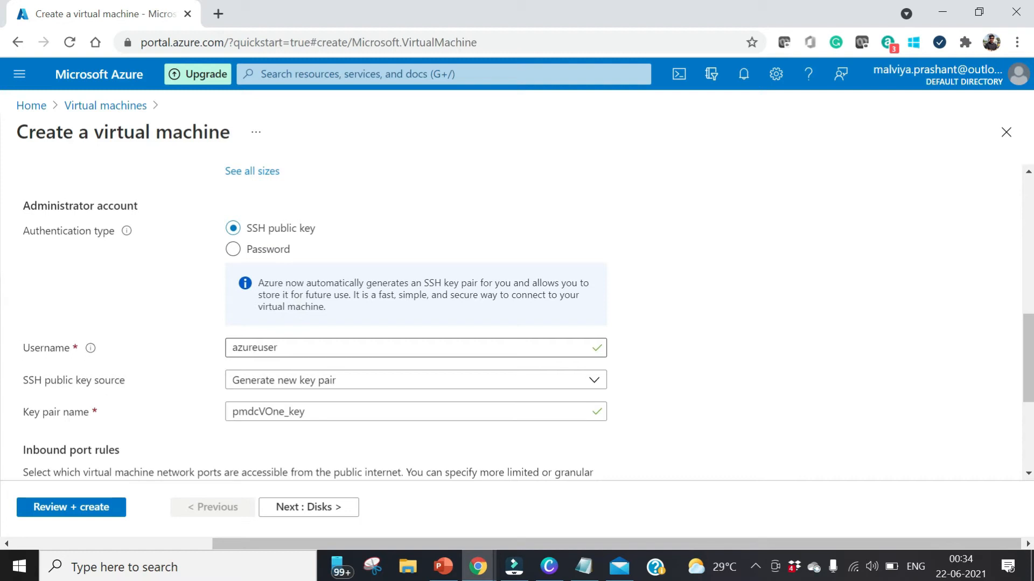
- Add 'pmdc' to the admin username and keep generating a new SSH key pair
left_click(285, 348)
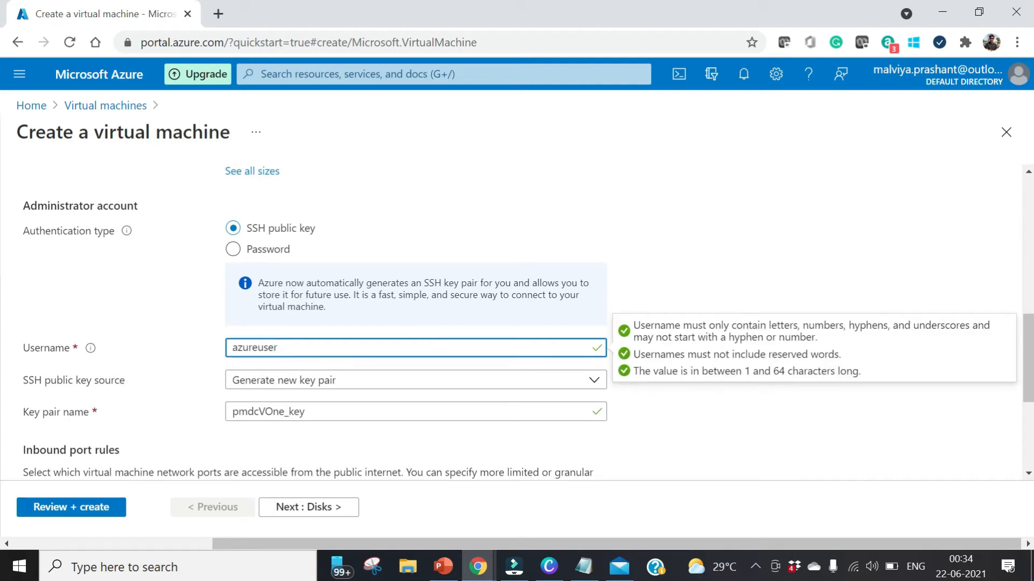
left_click(257, 347)
type("pm")
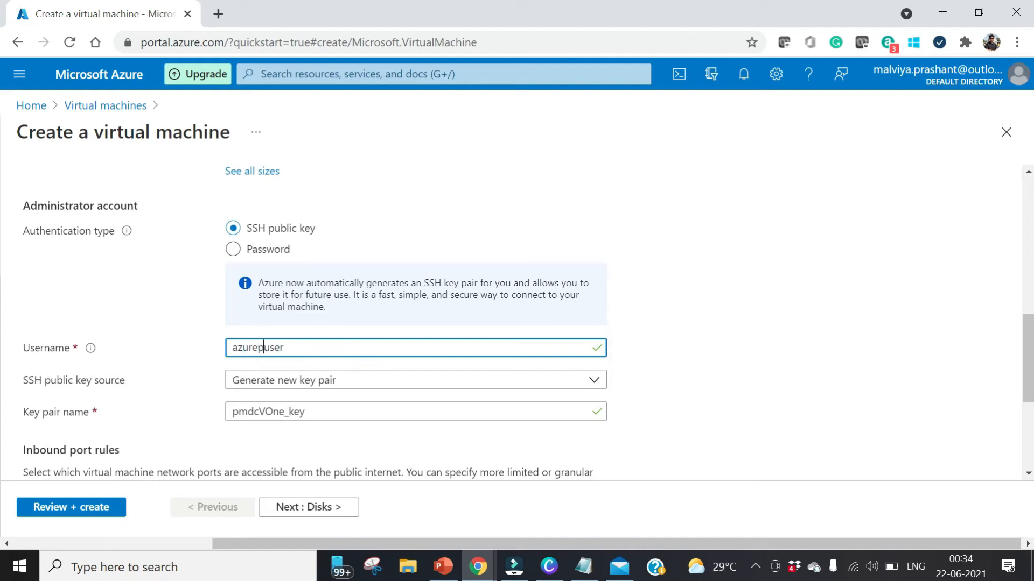
type("dc")
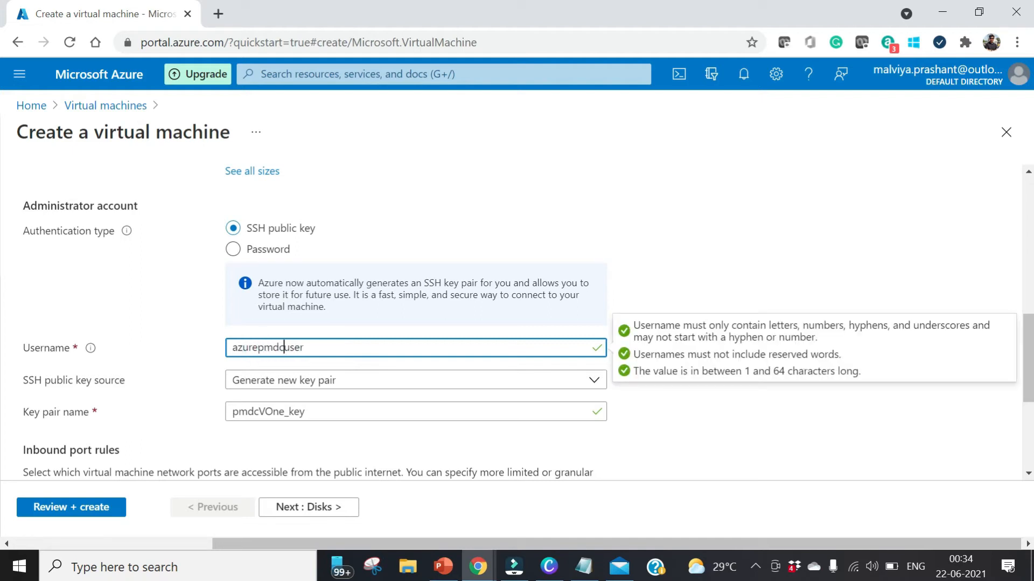
left_click(429, 392)
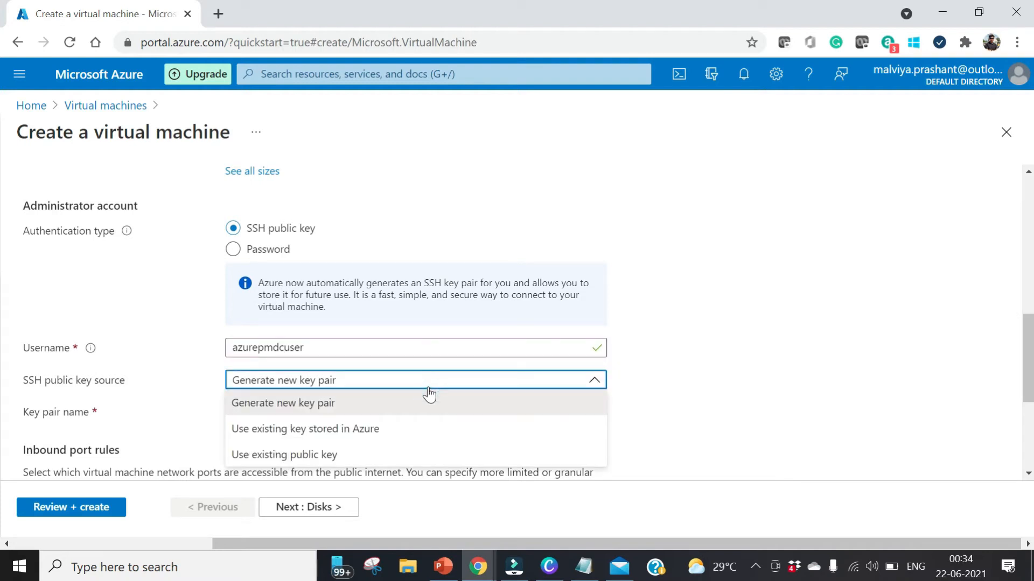
left_click(429, 399)
- Rename the key pair to pmdcVMOne_key
scroll(716, 397, "down", 1)
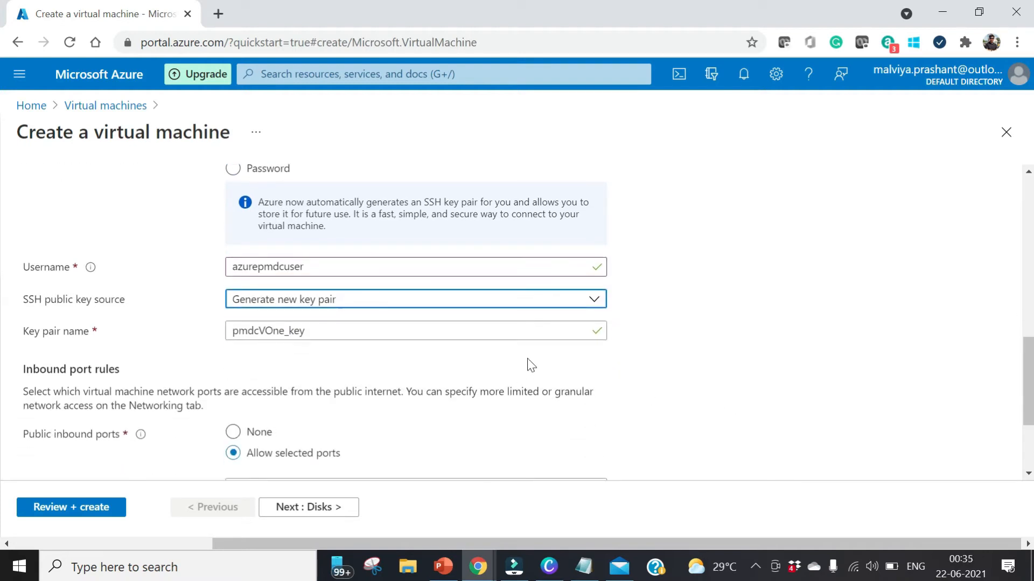
left_click(546, 334)
left_click(685, 351)
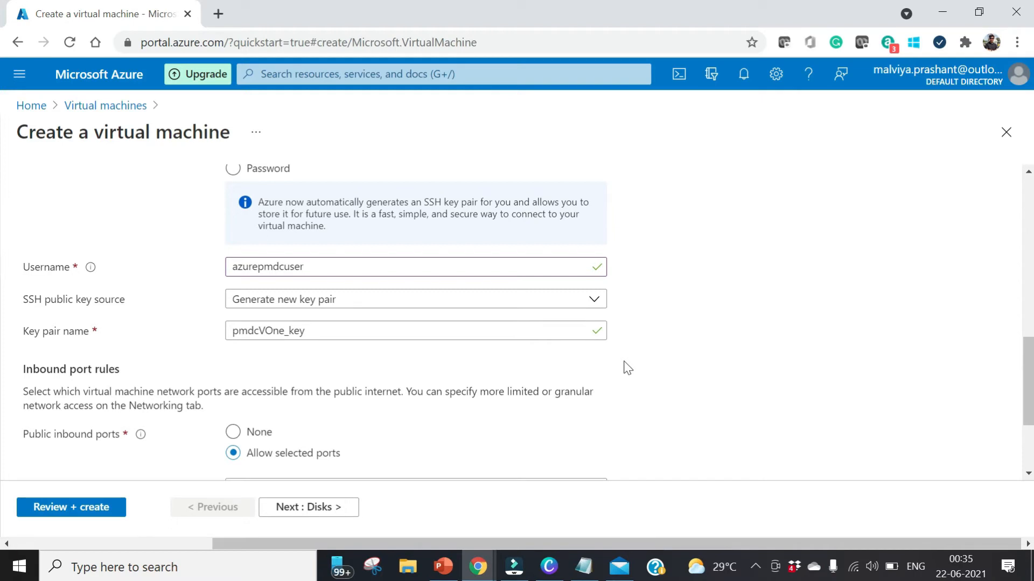
left_click(265, 330)
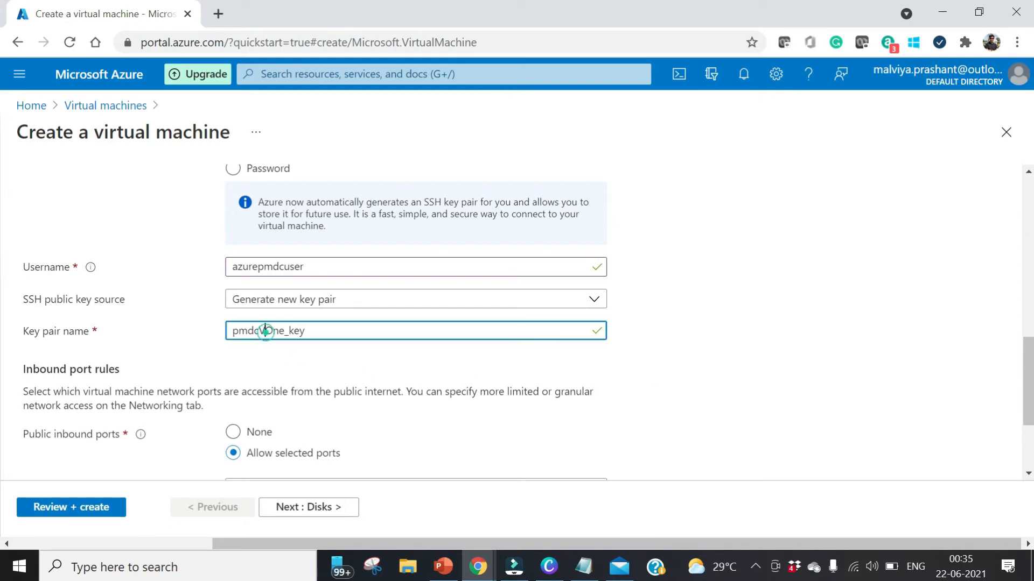
type("VM")
- Allow HTTP (80) alongside SSH (22) as inbound ports and continue to Disks
scroll(393, 415, "up", 6)
scroll(399, 417, "down", 1)
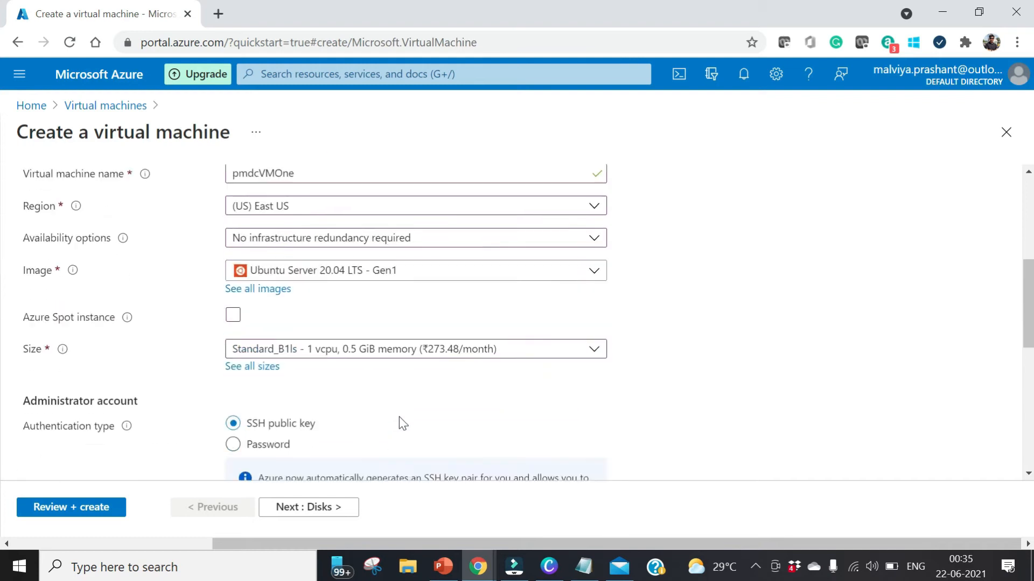
scroll(399, 417, "down", 6)
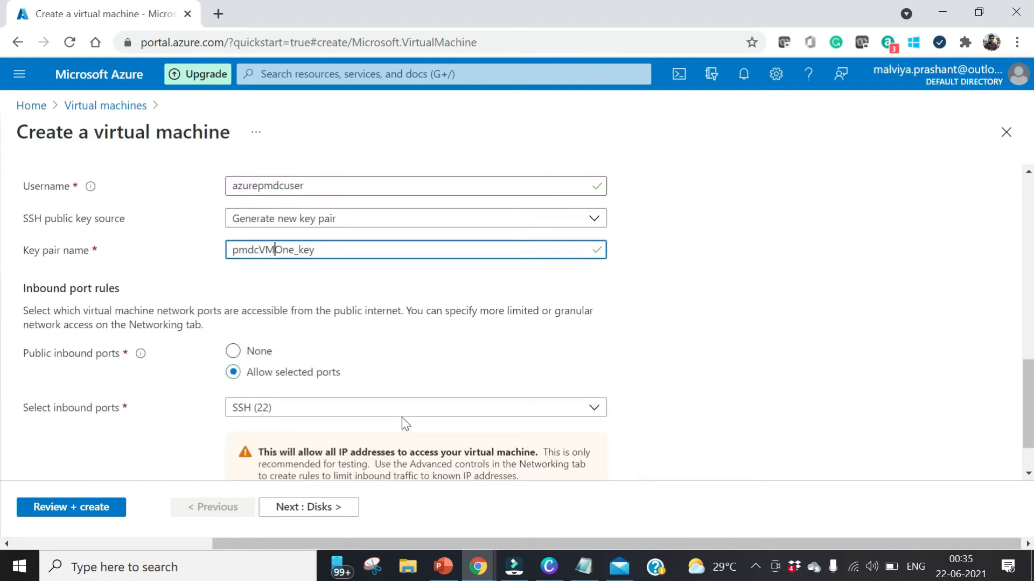
scroll(401, 417, "down", 1)
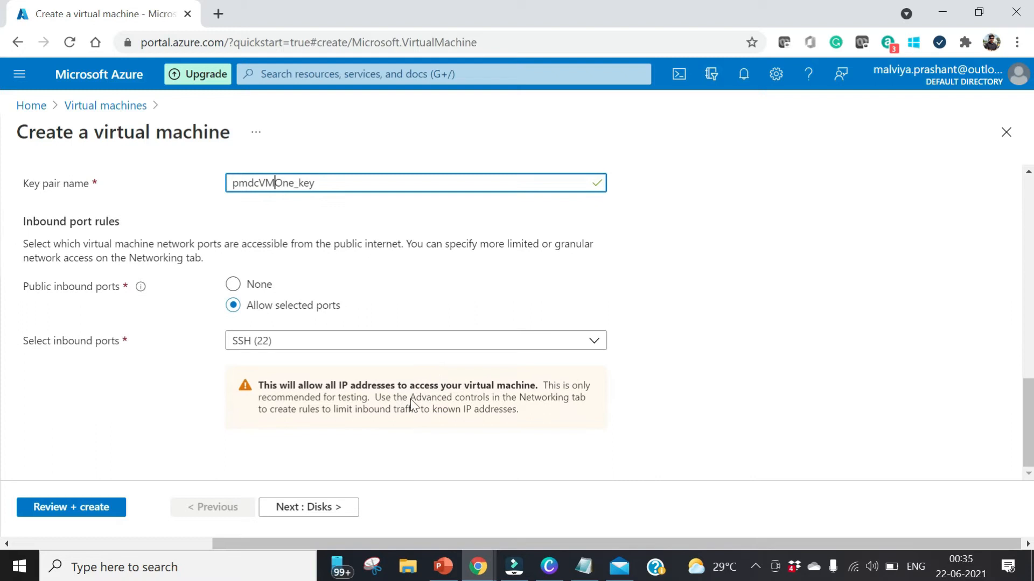
left_click(455, 342)
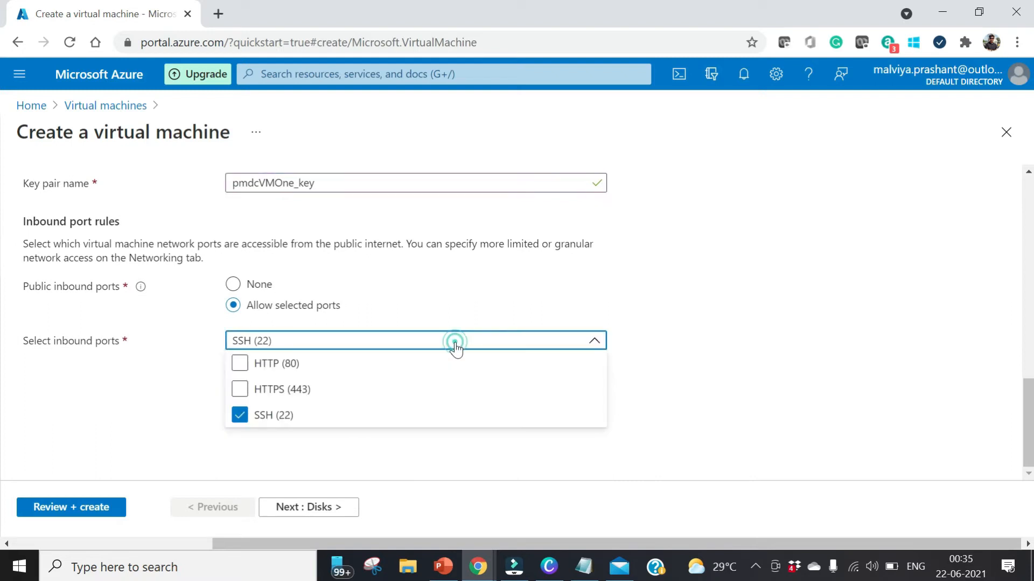
left_click(240, 364)
left_click(759, 342)
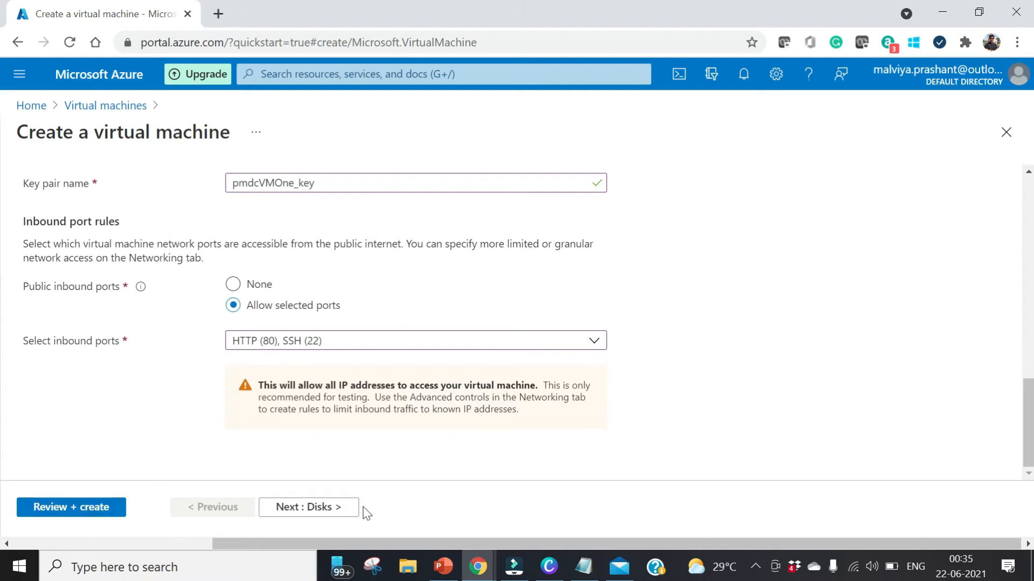
left_click(314, 509)
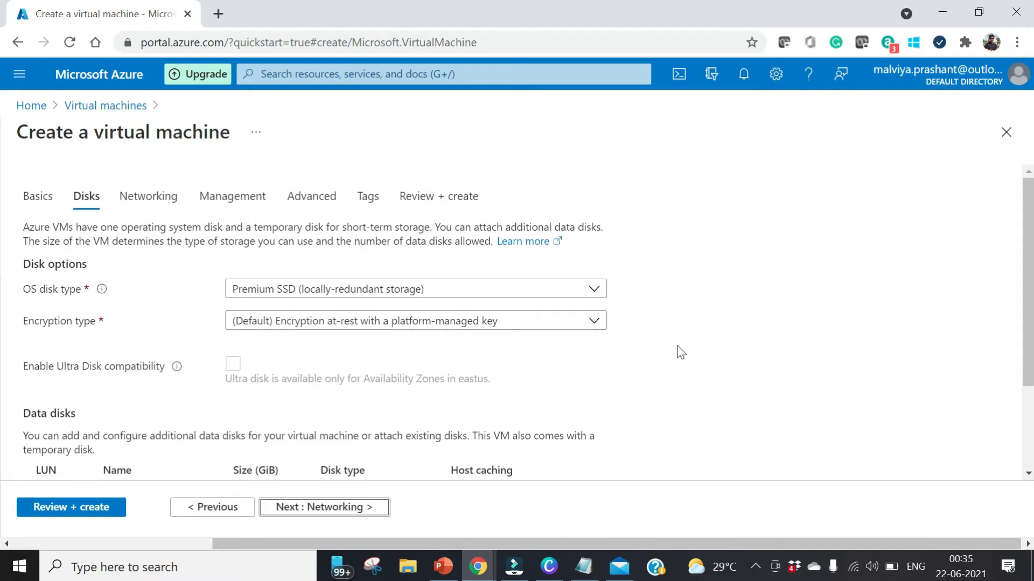
- Switch the OS disk type to Standard HDD
scroll(680, 353, "down", 1)
scroll(681, 353, "down", 1)
scroll(680, 353, "up", 2)
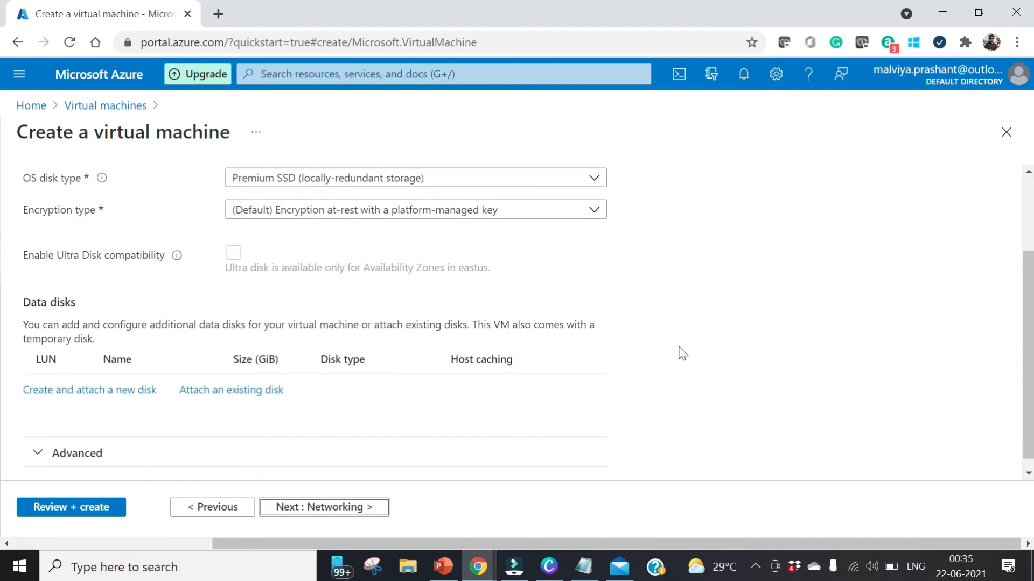
left_click(600, 294)
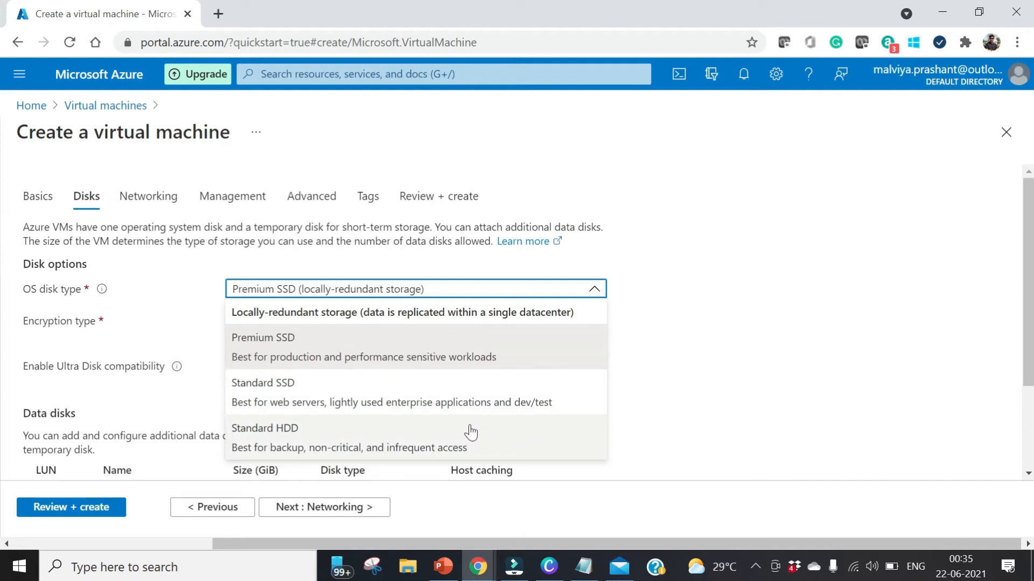
left_click(791, 308)
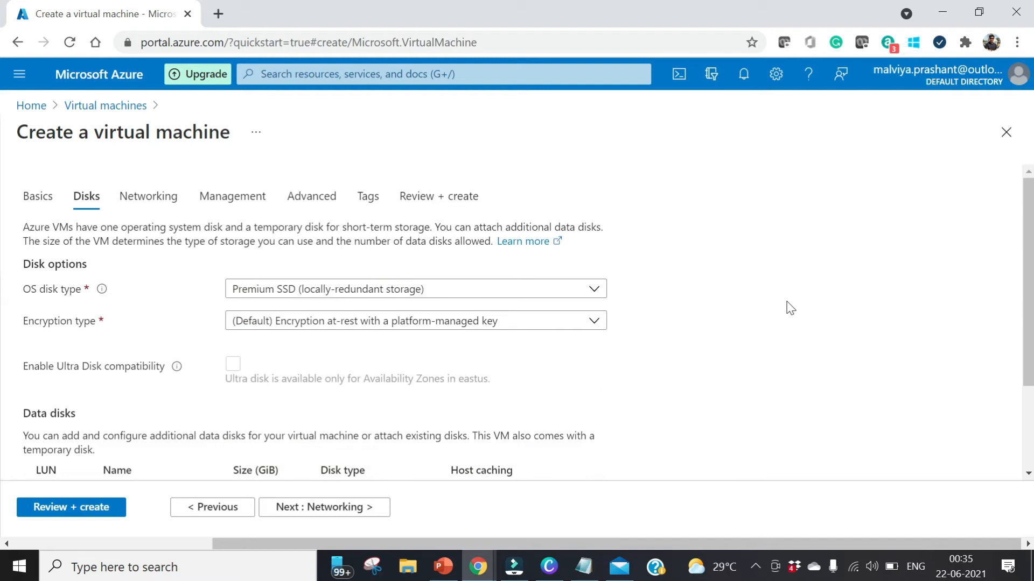
left_click(561, 290)
left_click(467, 439)
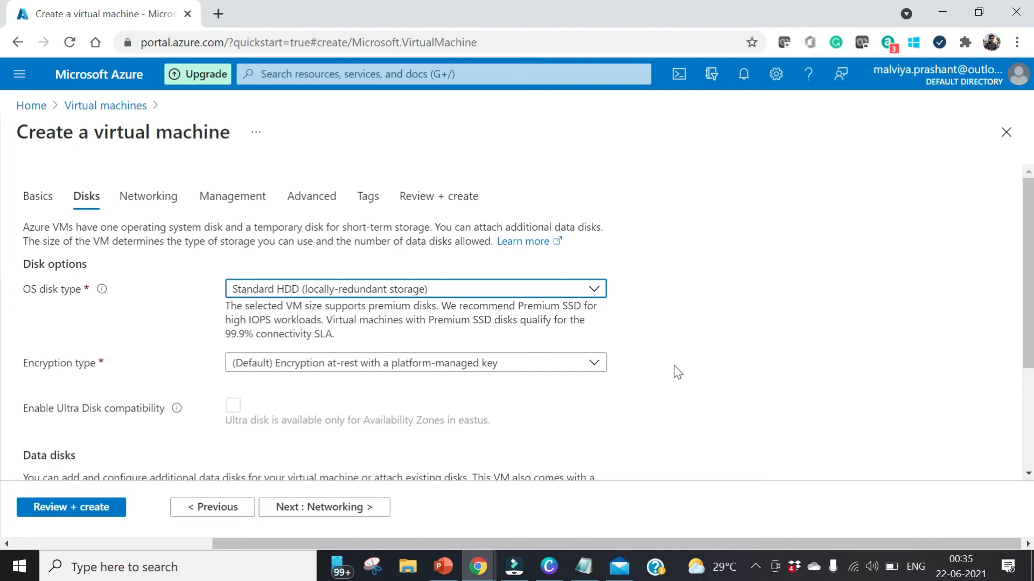
- Check the encryption type, keeping the default platform-managed key
scroll(678, 372, "down", 2)
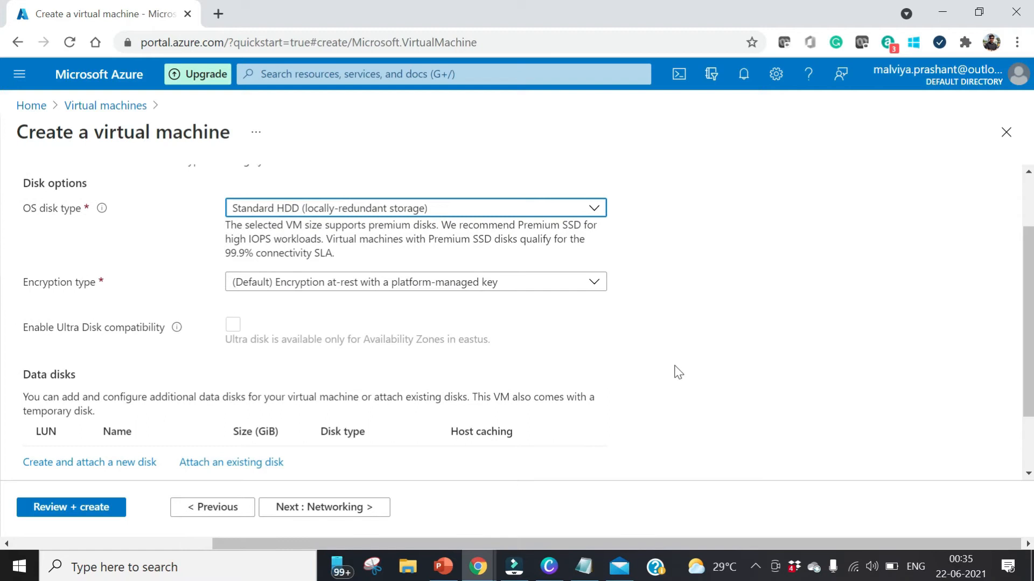
left_click(592, 289)
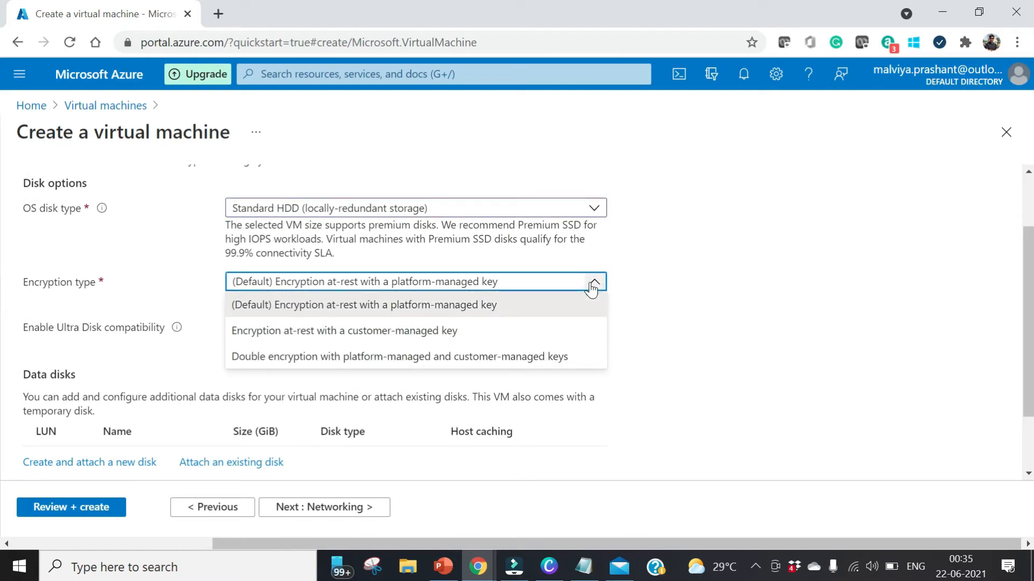
left_click(592, 289)
scroll(593, 293, "down", 2)
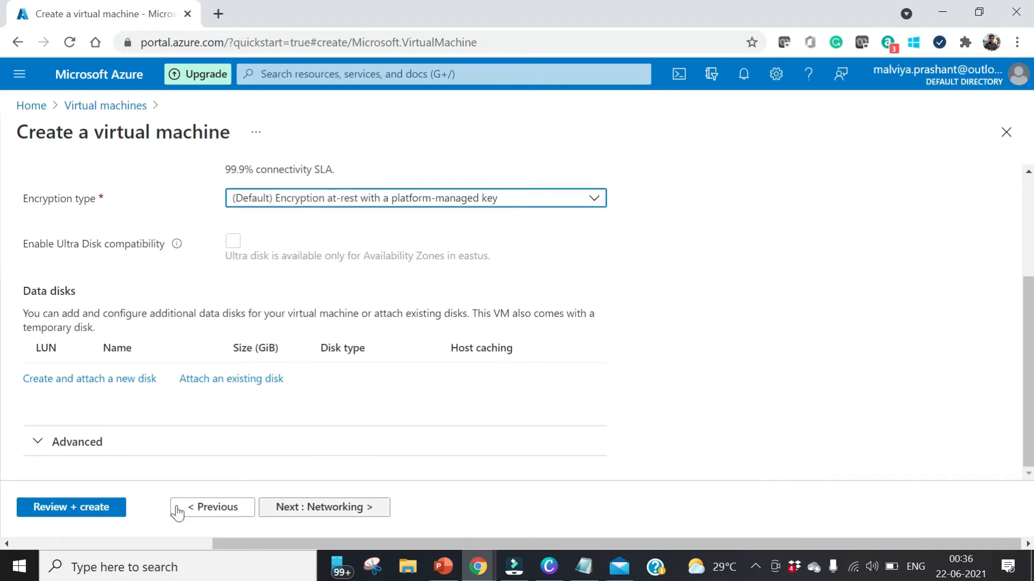
- Expand Advanced, change the OS disk to Premium SSD, and continue to Networking
left_click(54, 440)
scroll(329, 371, "down", 2)
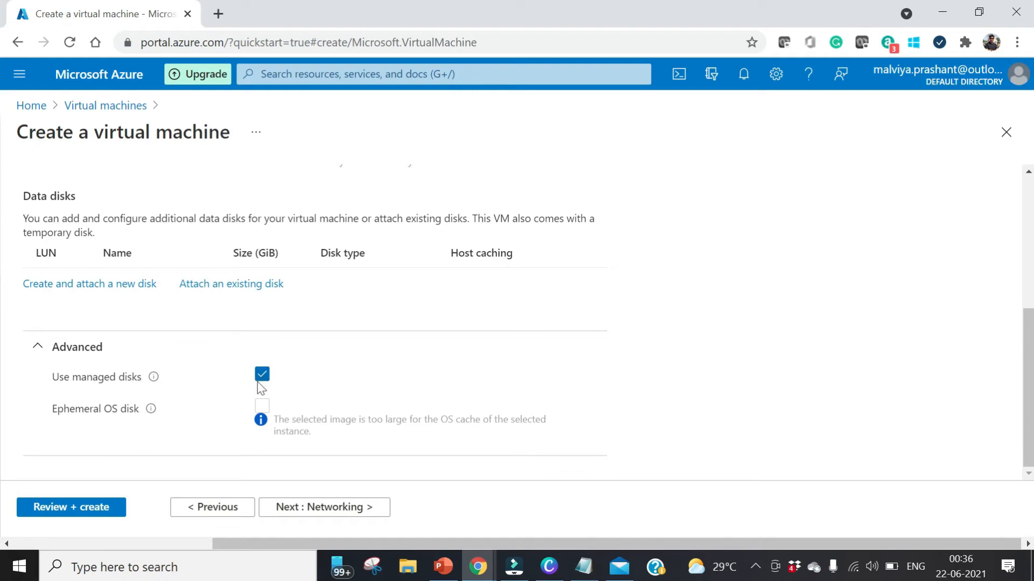
scroll(460, 348, "up", 5)
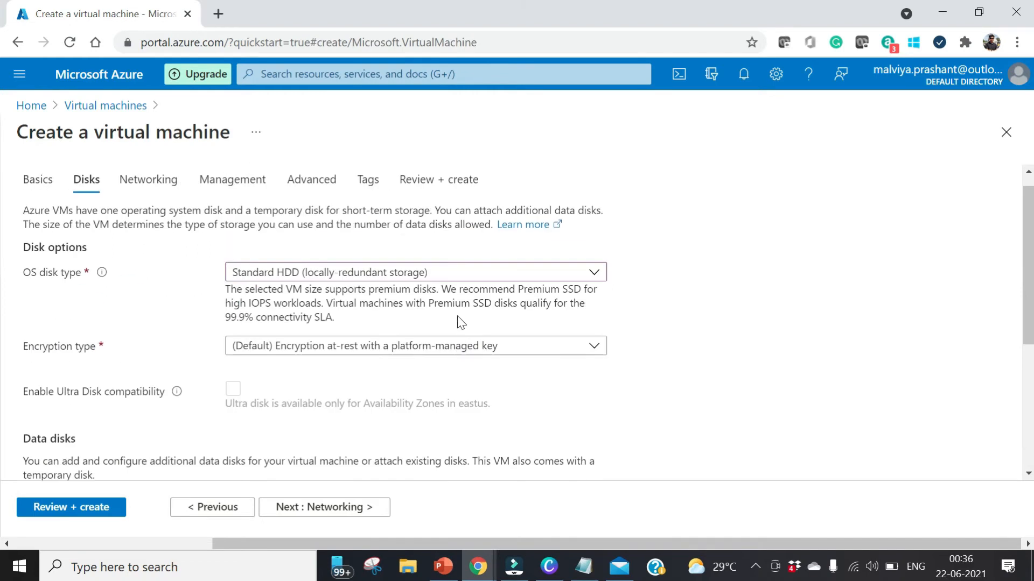
left_click(474, 280)
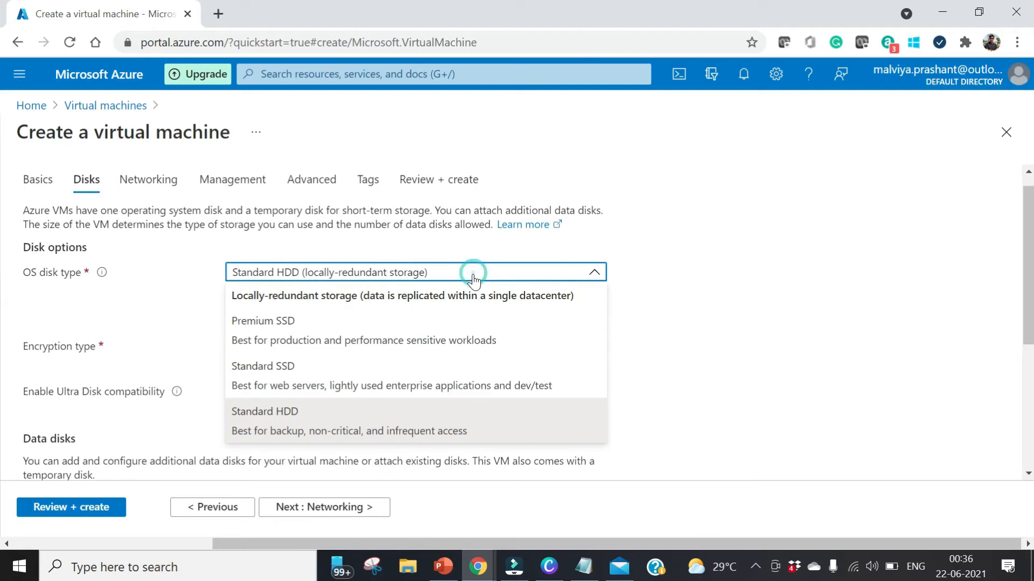
left_click(453, 326)
scroll(688, 324, "down", 4)
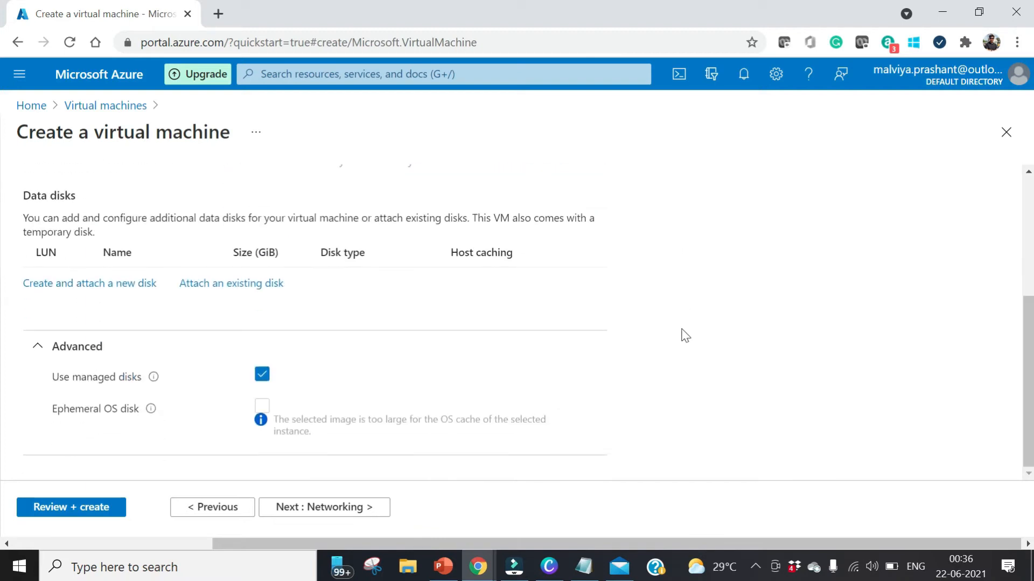
left_click(321, 509)
- Review the networking defaults and open-inbound-ports warning, then continue to Management
scroll(433, 376, "down", 2)
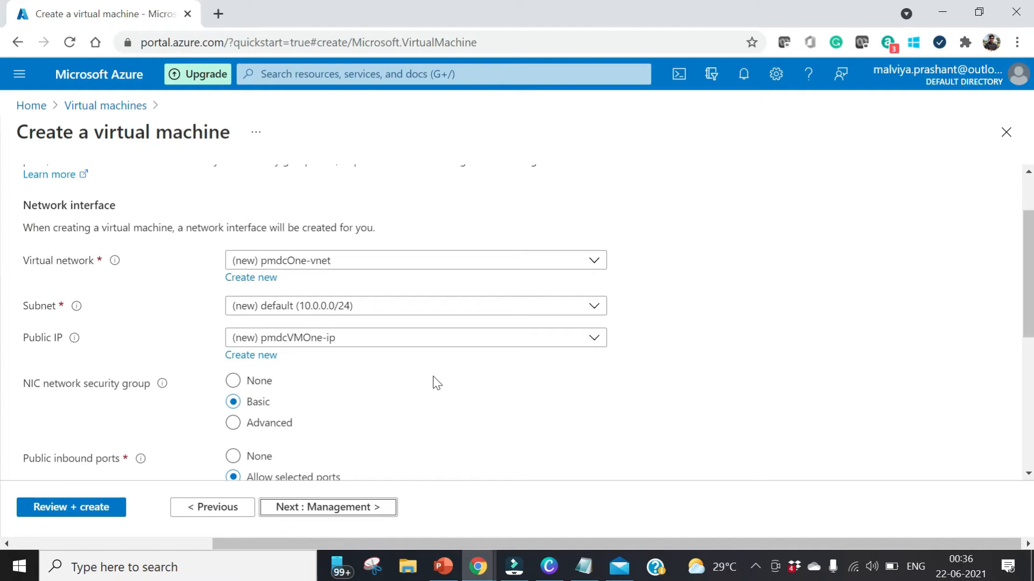
scroll(437, 383, "down", 5)
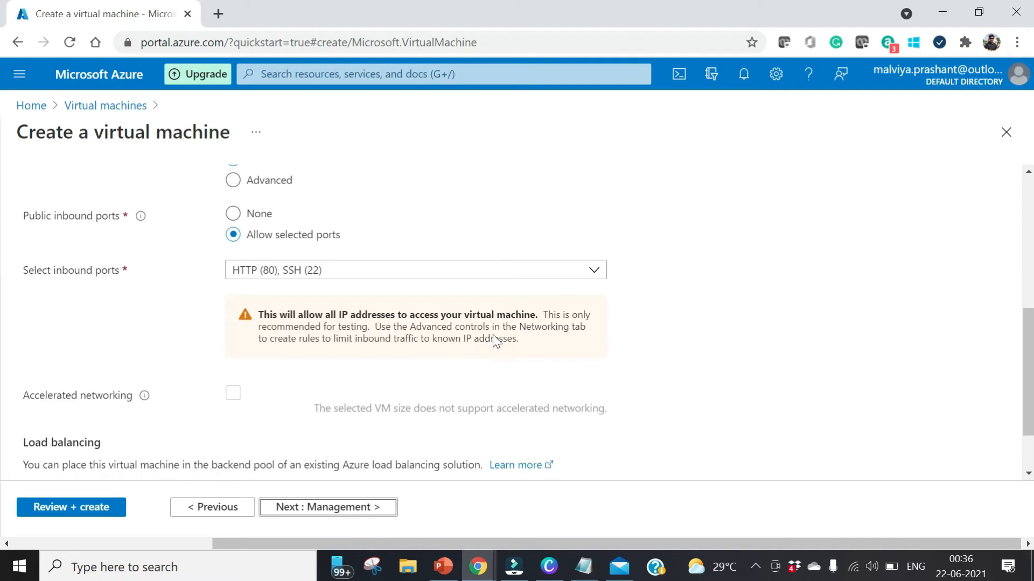
left_click_drag(296, 317, 590, 328)
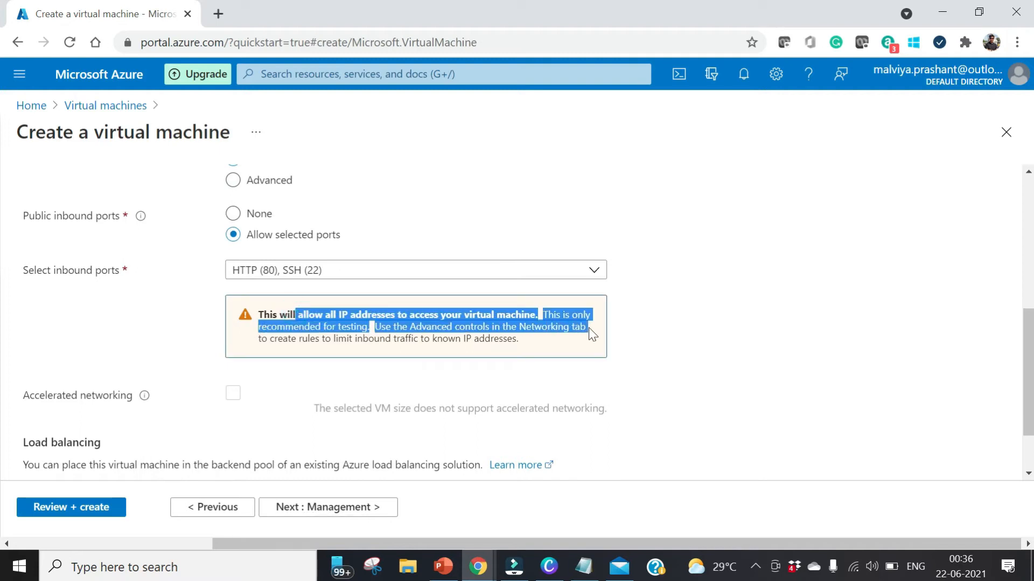
left_click(633, 334)
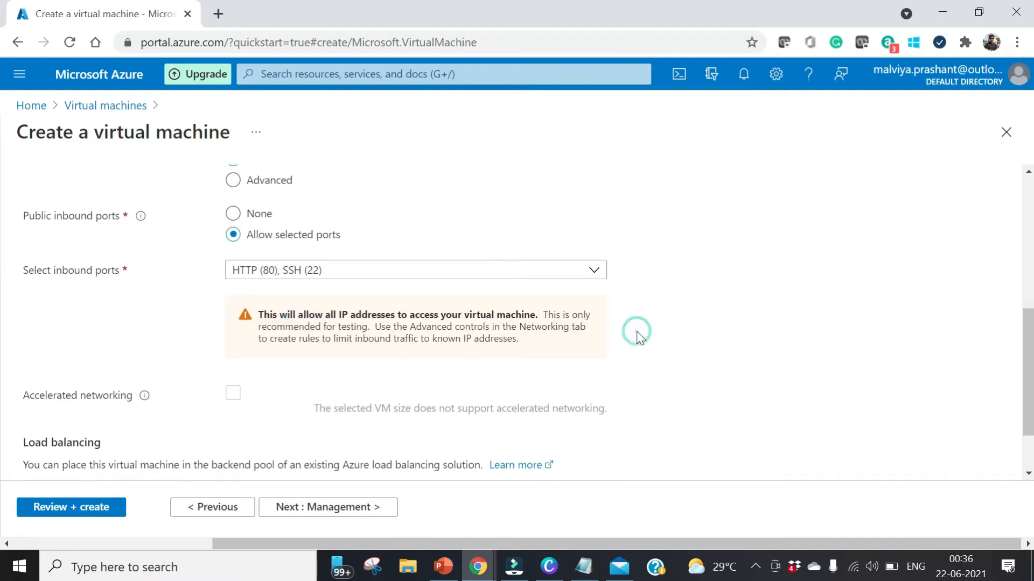
scroll(637, 341, "down", 1)
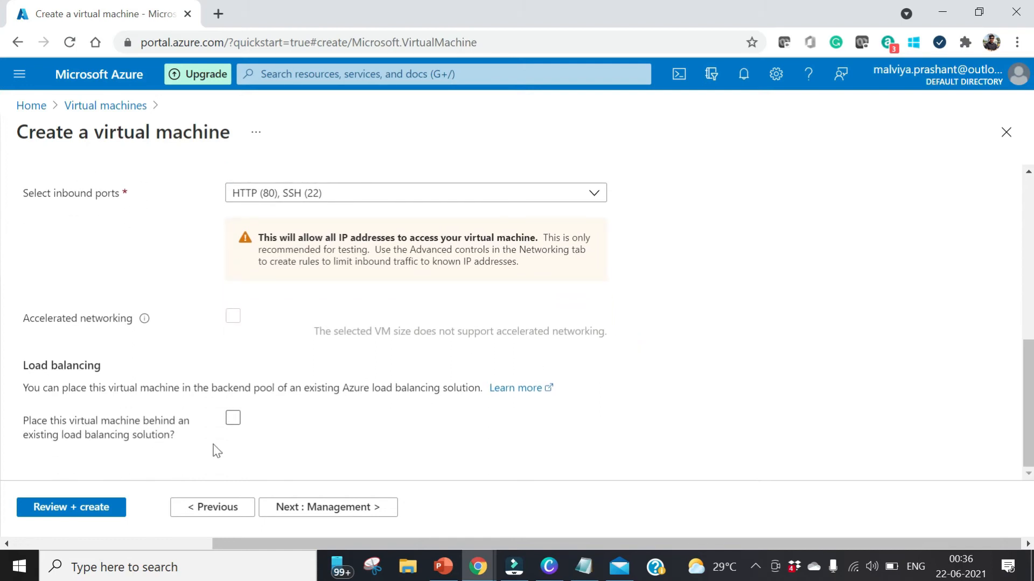
left_click(332, 515)
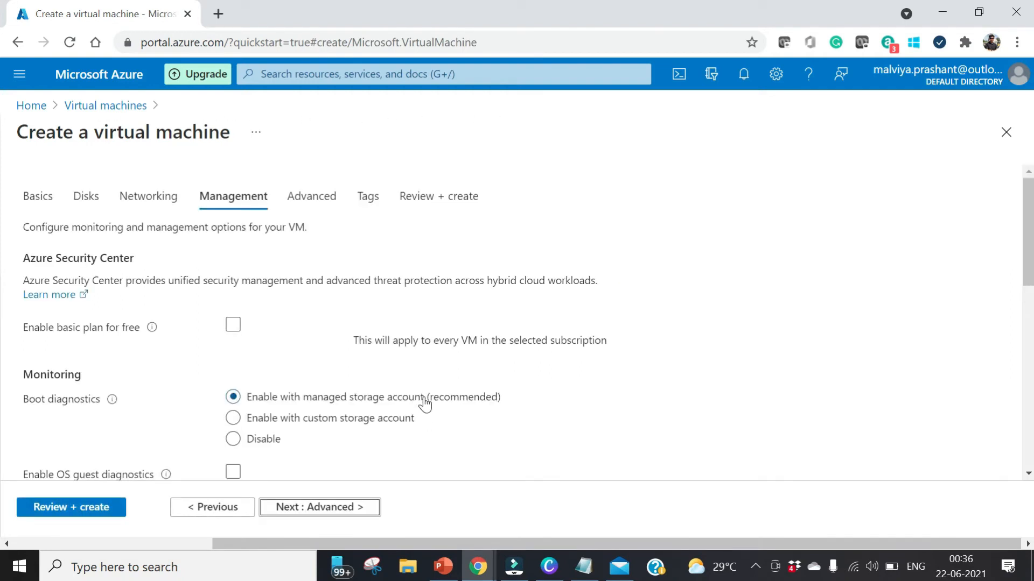
- Review the Management settings with the free basic plan and continue to the Advanced tab
scroll(460, 428, "down", 2)
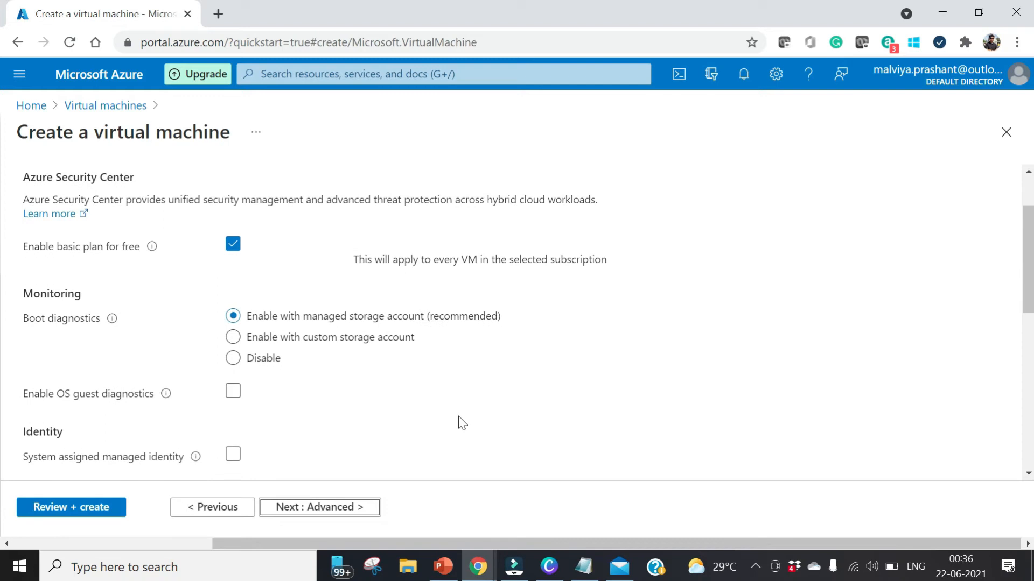
scroll(462, 423, "down", 2)
scroll(461, 423, "down", 2)
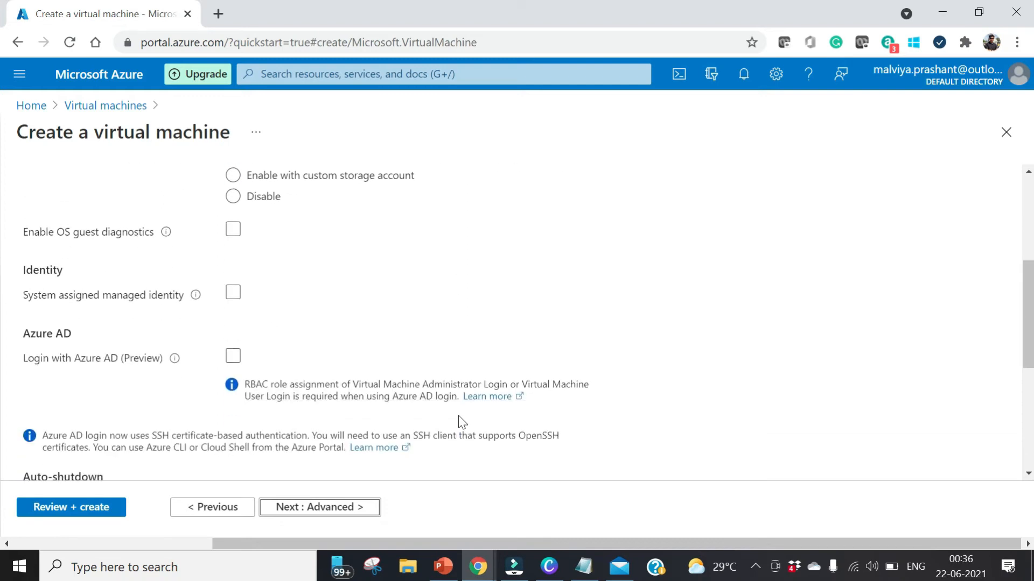
scroll(462, 424, "down", 4)
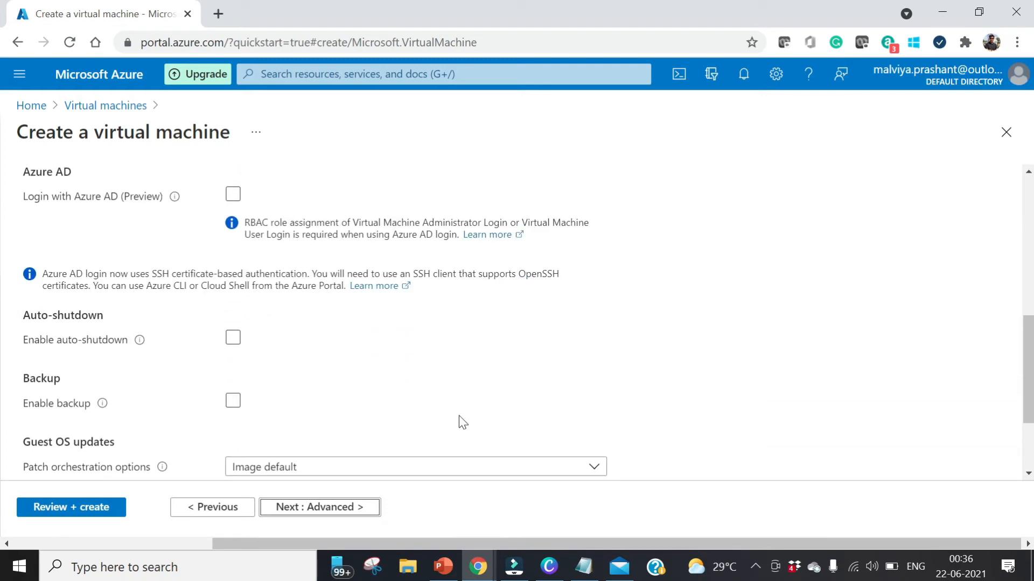
scroll(459, 417, "down", 3)
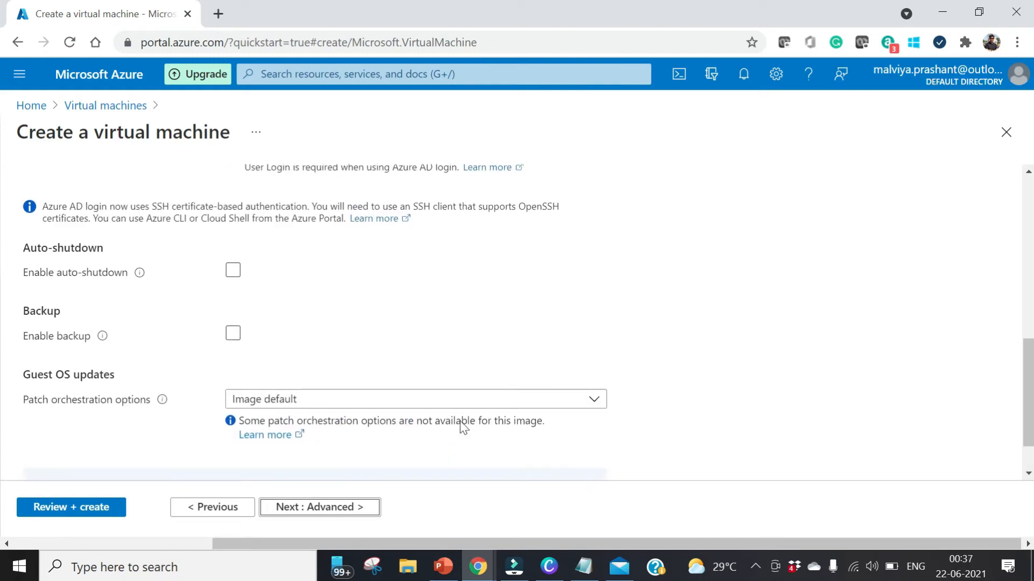
left_click(353, 510)
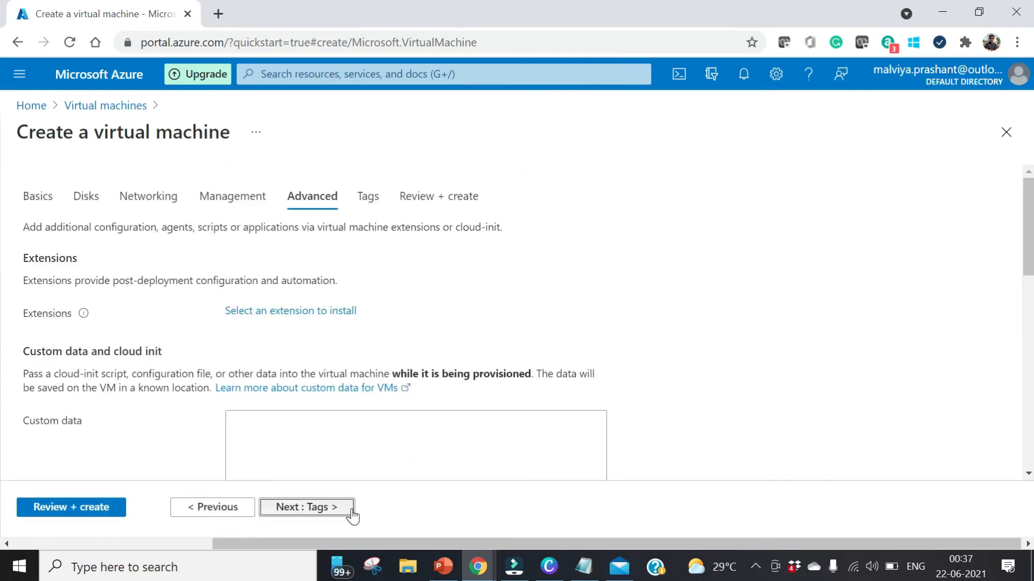
- Review the Advanced tab, leaving extensions unselected and the Custom data box empty
scroll(510, 294, "down", 4)
left_click(436, 302)
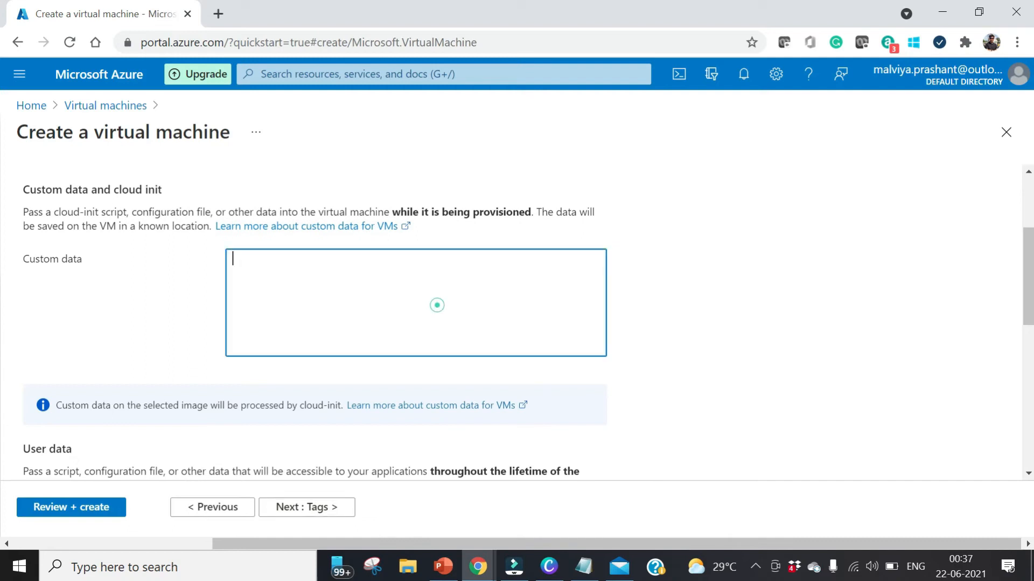
scroll(436, 301, "up", 4)
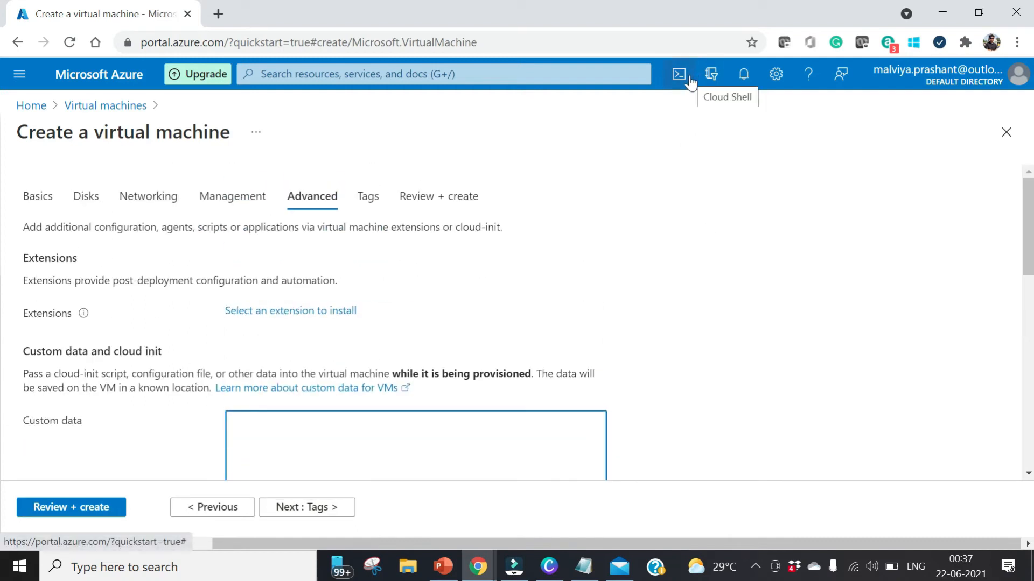
scroll(521, 205, "down", 2)
scroll(522, 205, "up", 2)
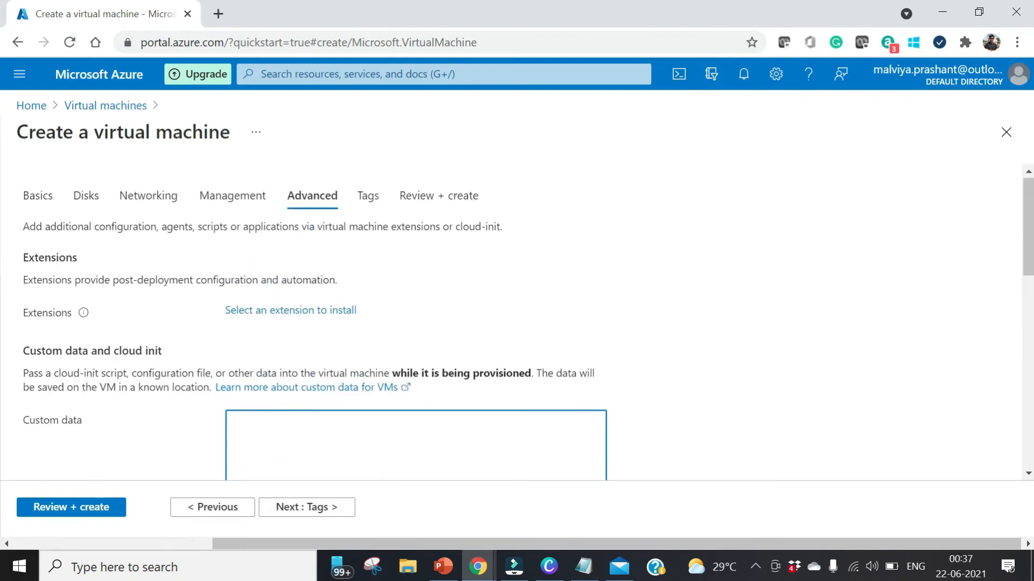
left_click(356, 211)
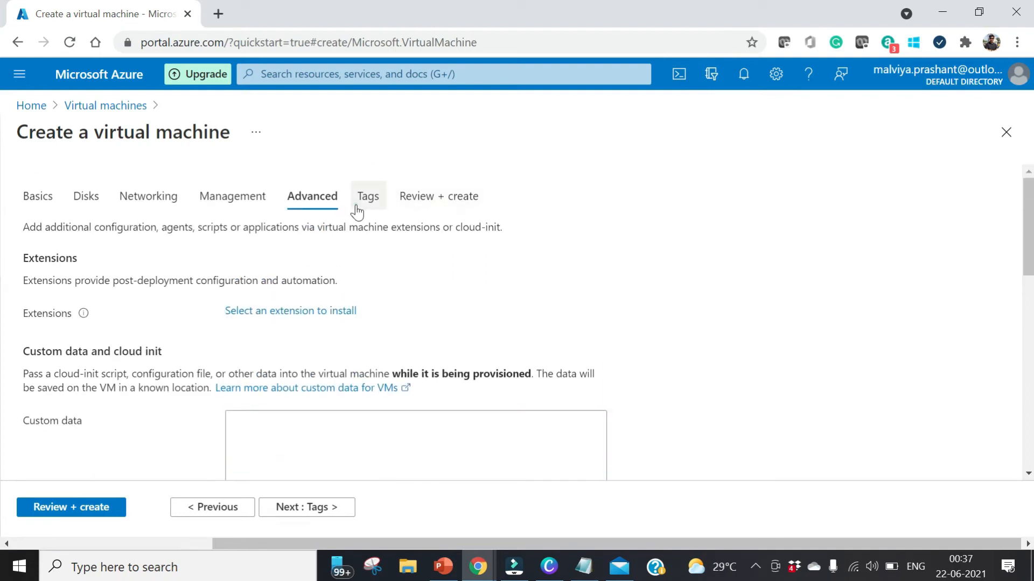
- Review the VM summary, then create it and download the pmdcVMOne_key.pem private key
left_click(438, 205)
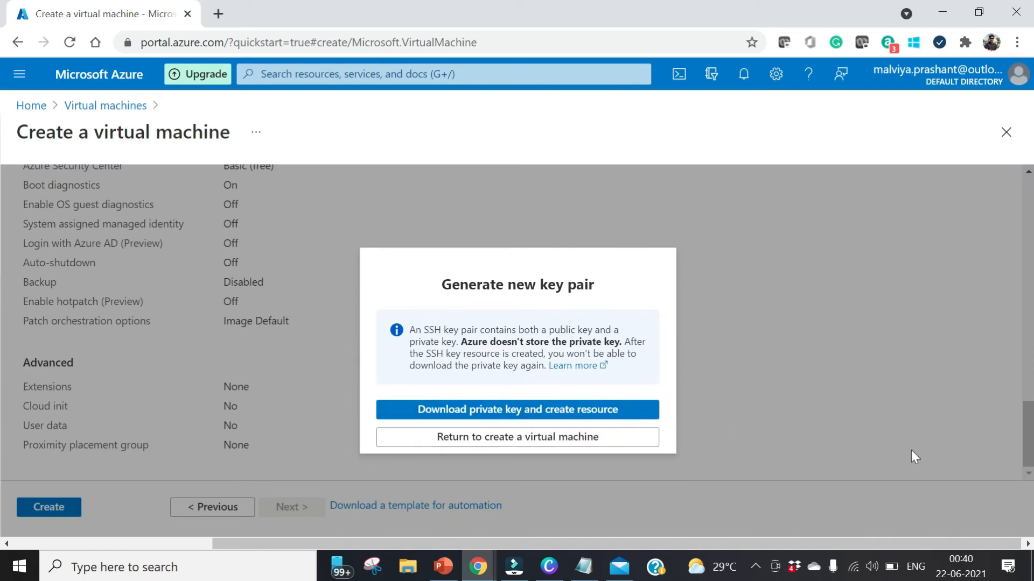
left_click(547, 413)
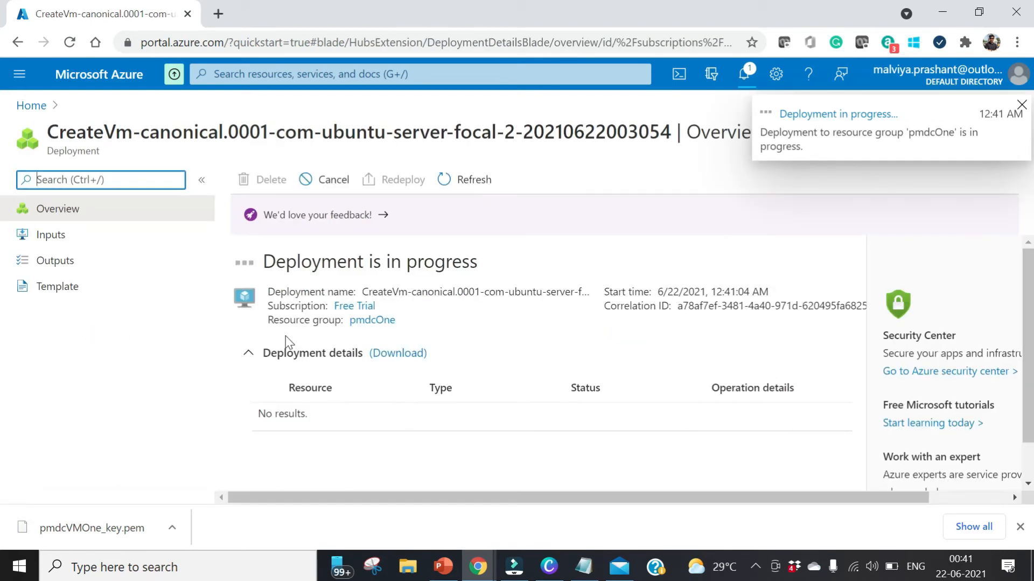
- Watch the pmdcOne deployment details until pmdcVMOne and its network resources show Created/OK
left_click(745, 75)
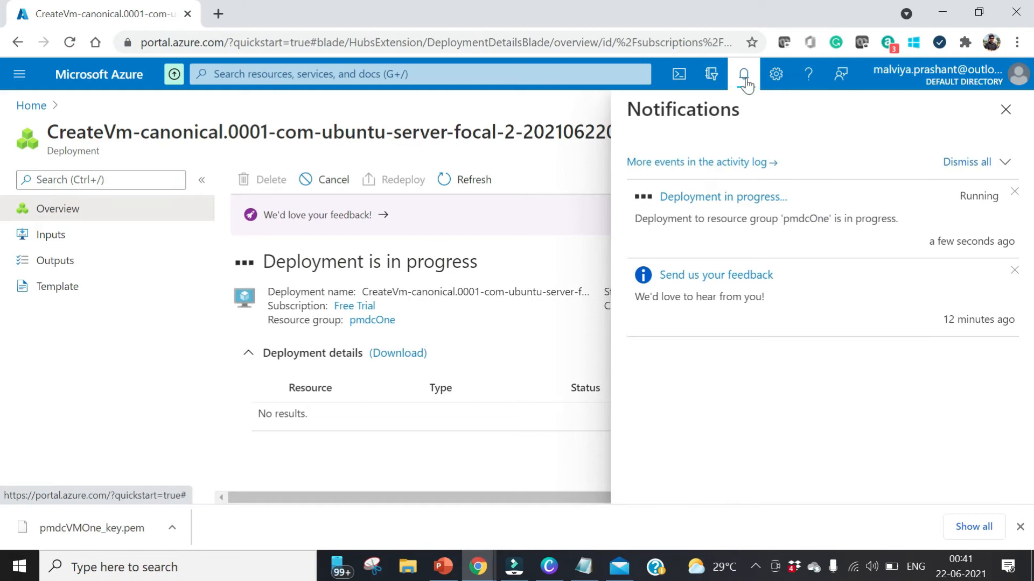
left_click(745, 78)
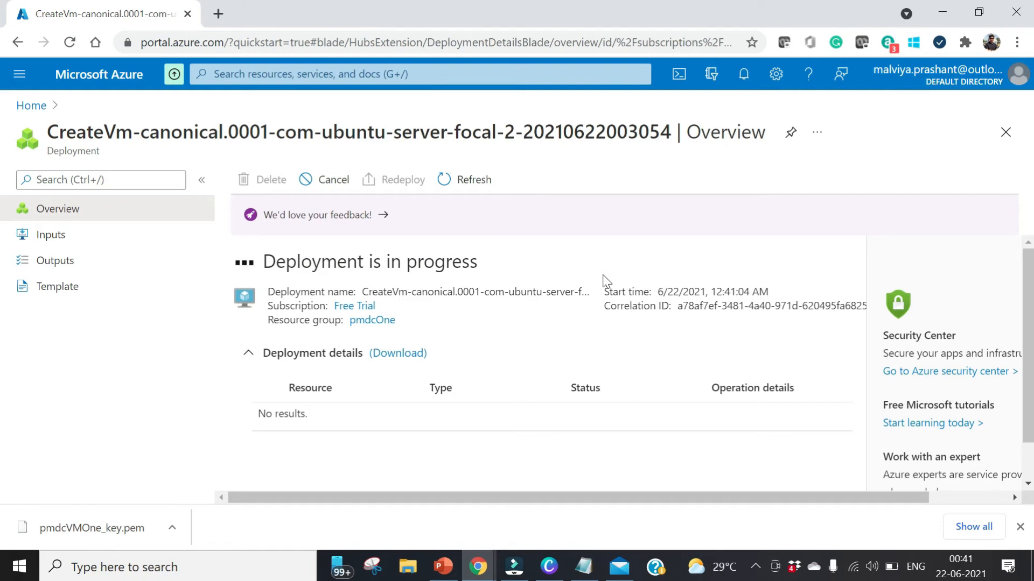
scroll(609, 291, "down", 1)
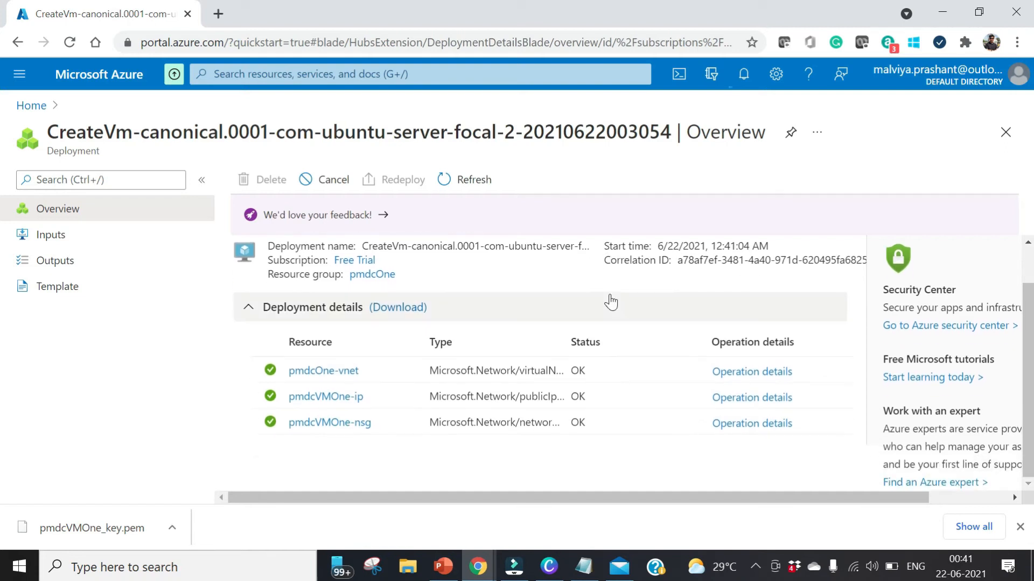
scroll(611, 303, "up", 1)
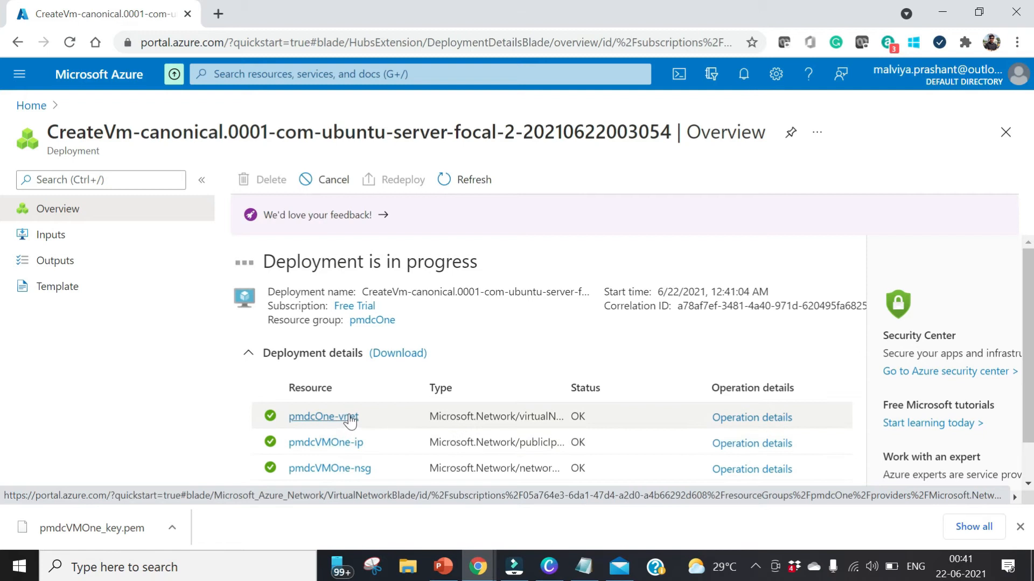
scroll(683, 409, "down", 1)
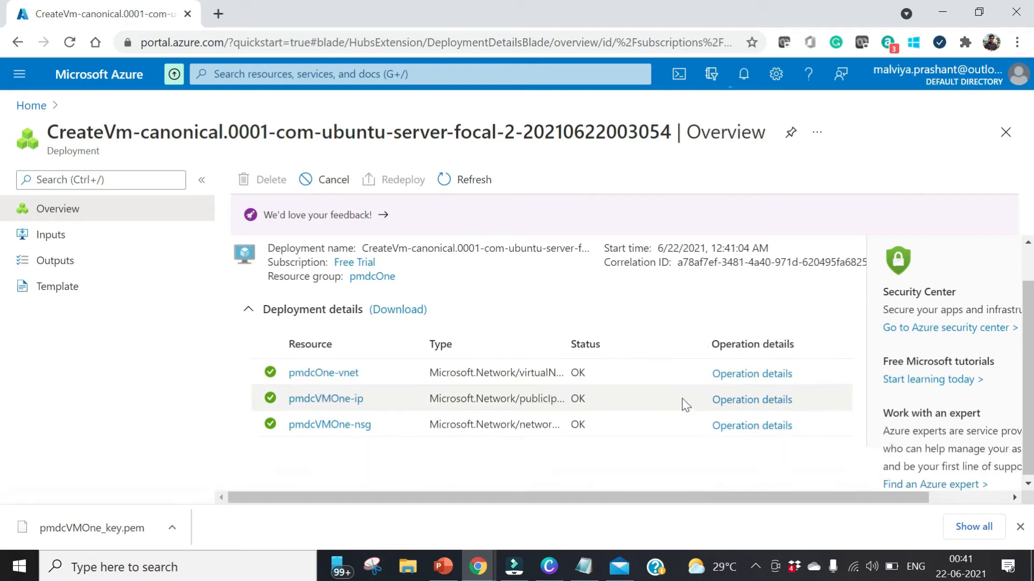
scroll(644, 393, "up", 1)
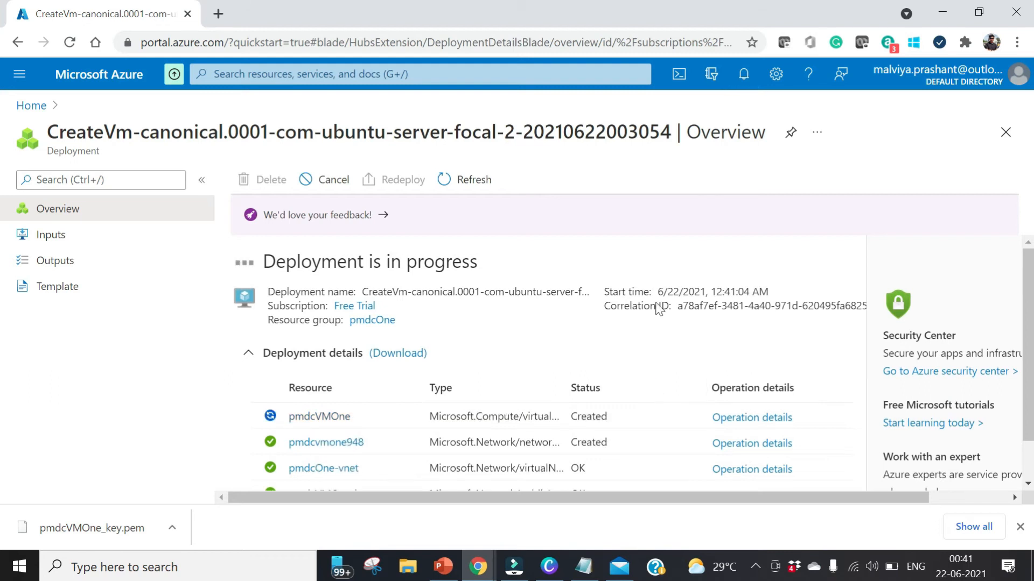
scroll(657, 312, "down", 1)
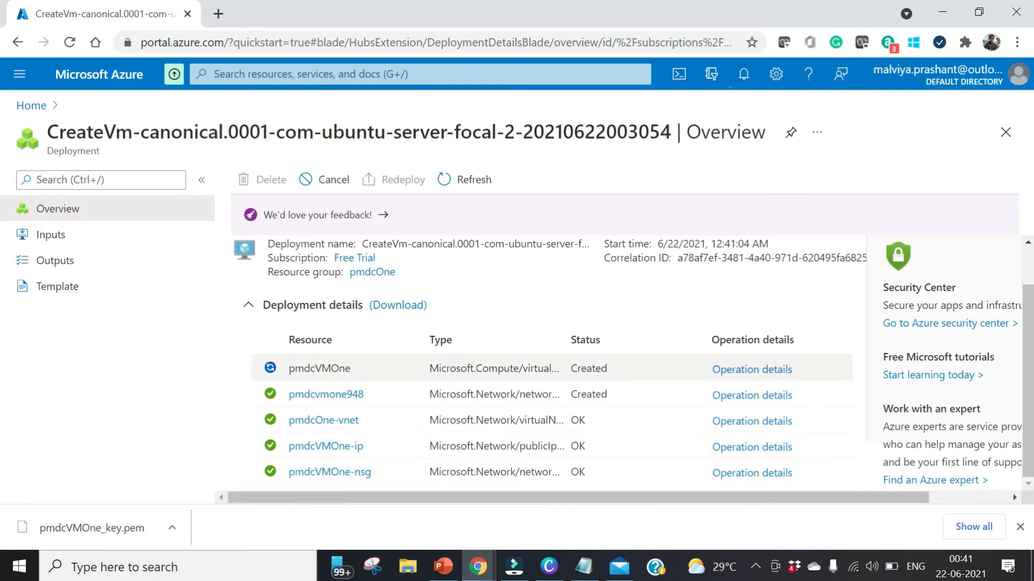
double_click(589, 369)
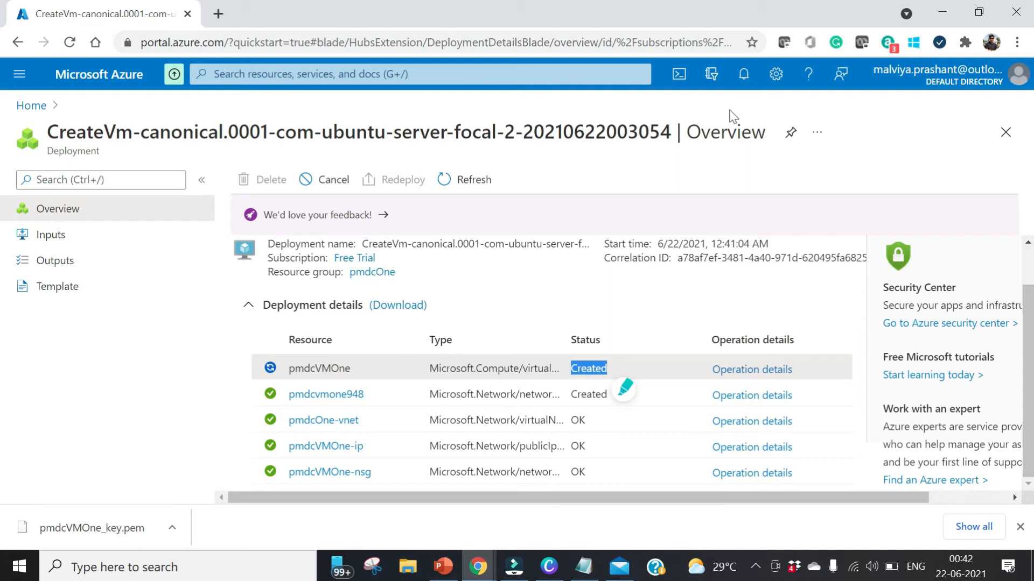
left_click(996, 383)
left_click(20, 74)
- Pin the Virtual machines view to a newly created private dashboard called 'pmdc'
left_click(93, 372)
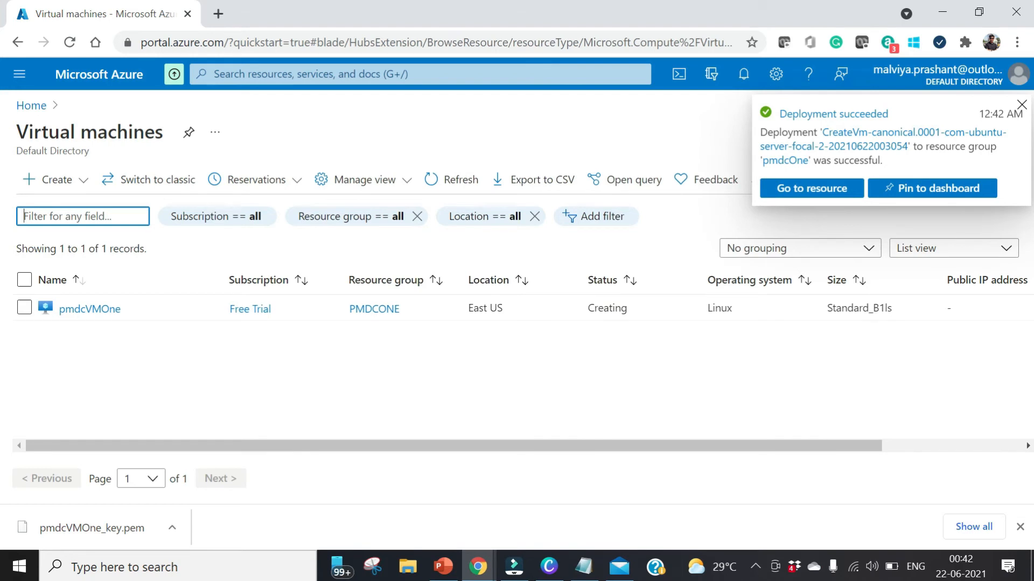
left_click(941, 199)
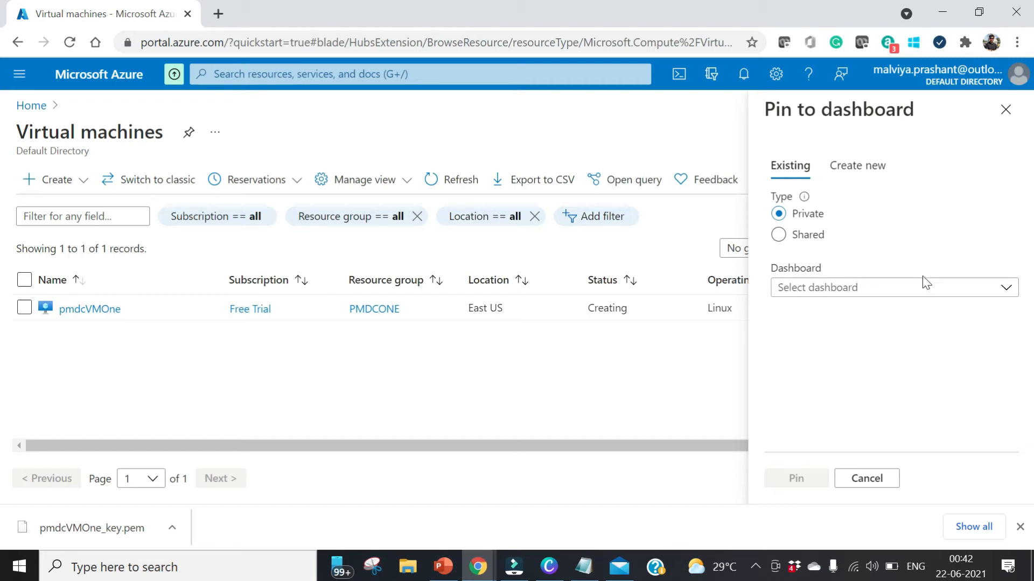
left_click(922, 290)
type("pmdc")
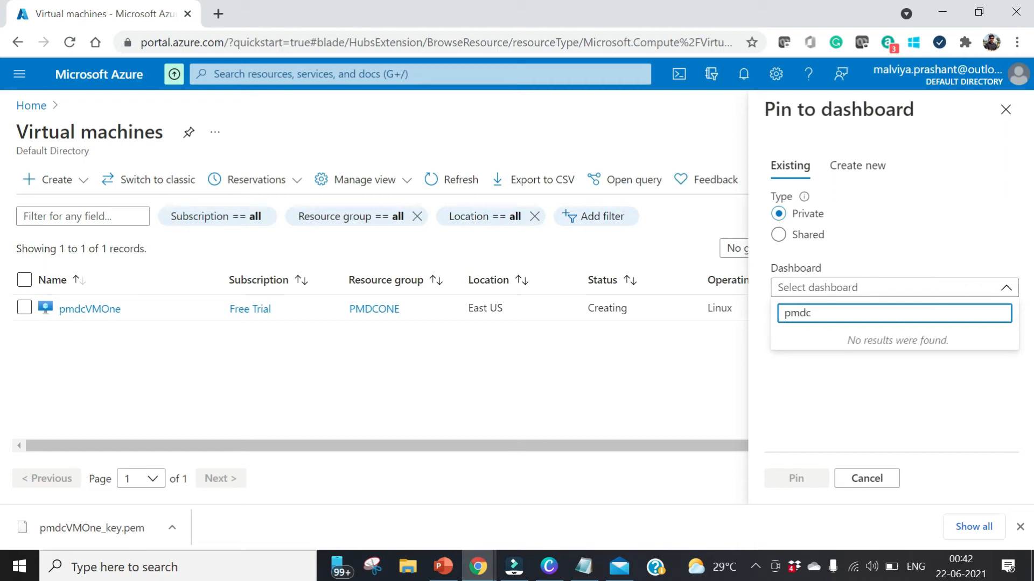
left_click(929, 400)
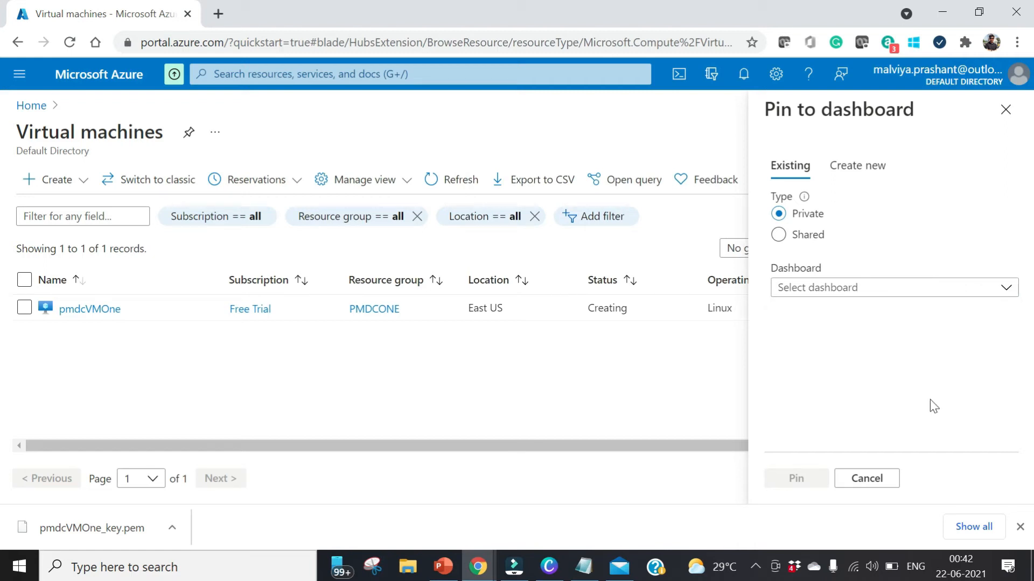
left_click(893, 293)
type("pmdc")
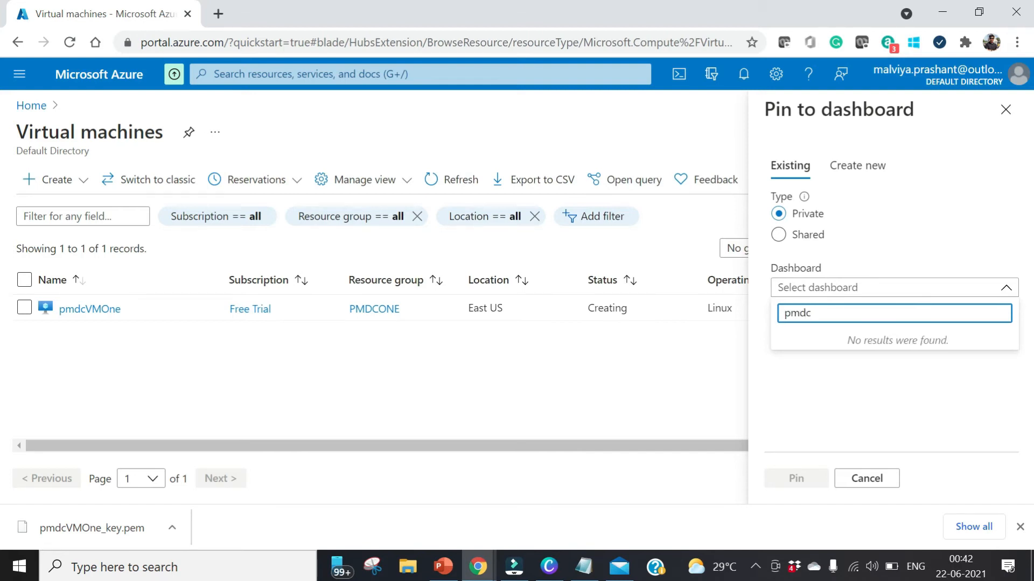
left_click(912, 233)
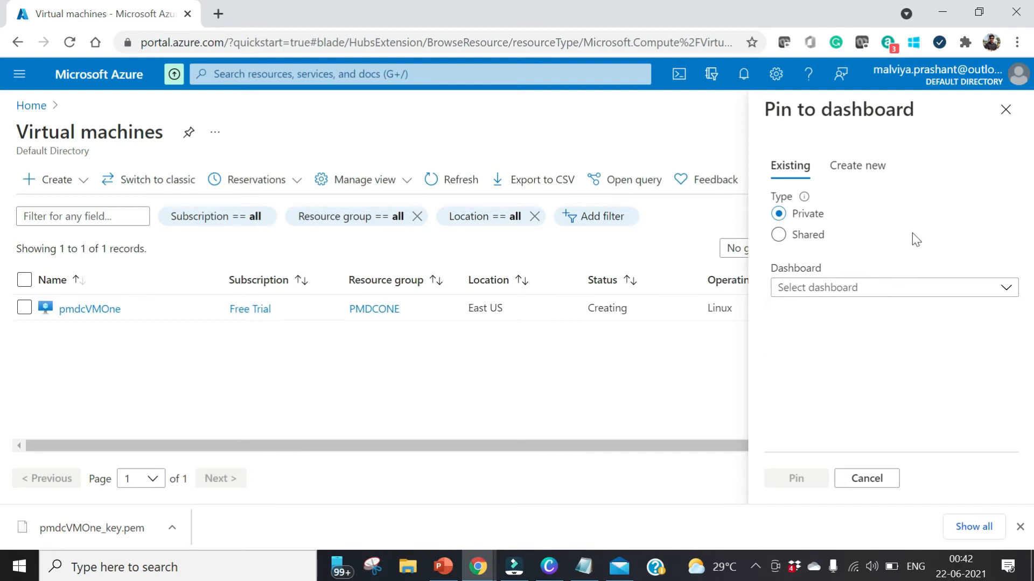
left_click(873, 173)
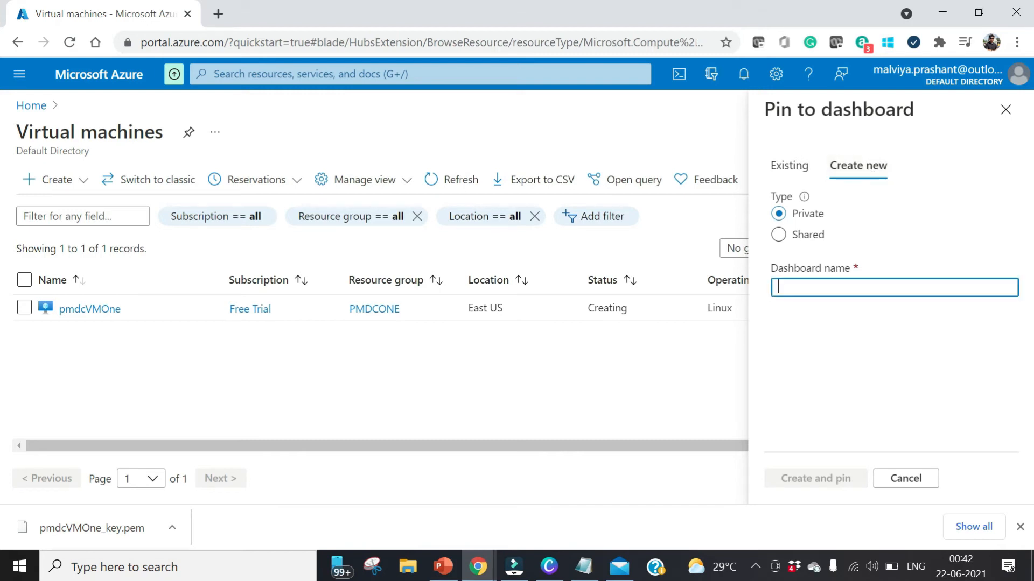
type("pmdc")
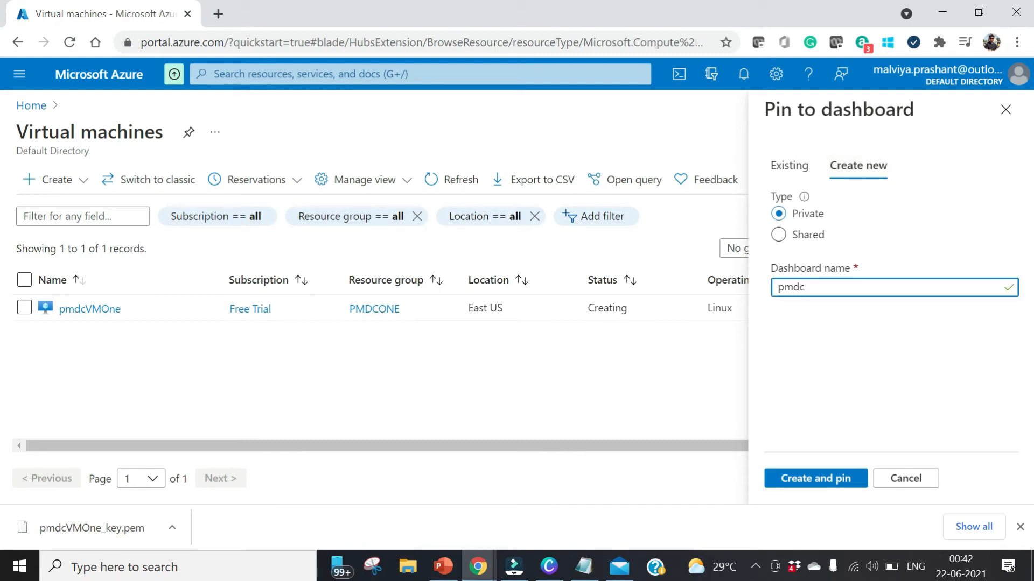
left_click(833, 478)
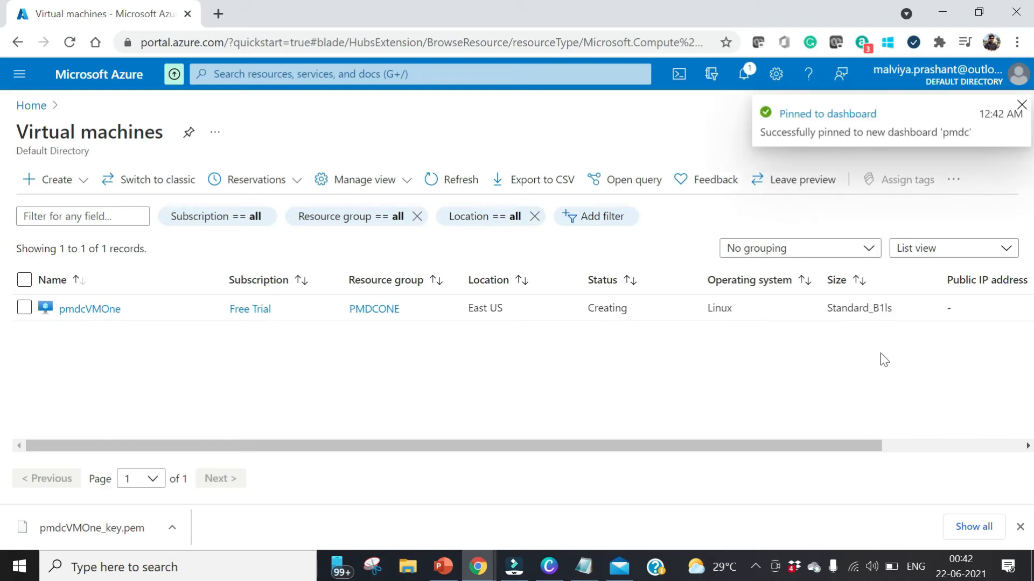
- Open pmdcVMOne and check its properties: Ubuntu 20.04, Standard B1ls, private IP 10.0.0.4
left_click(85, 309)
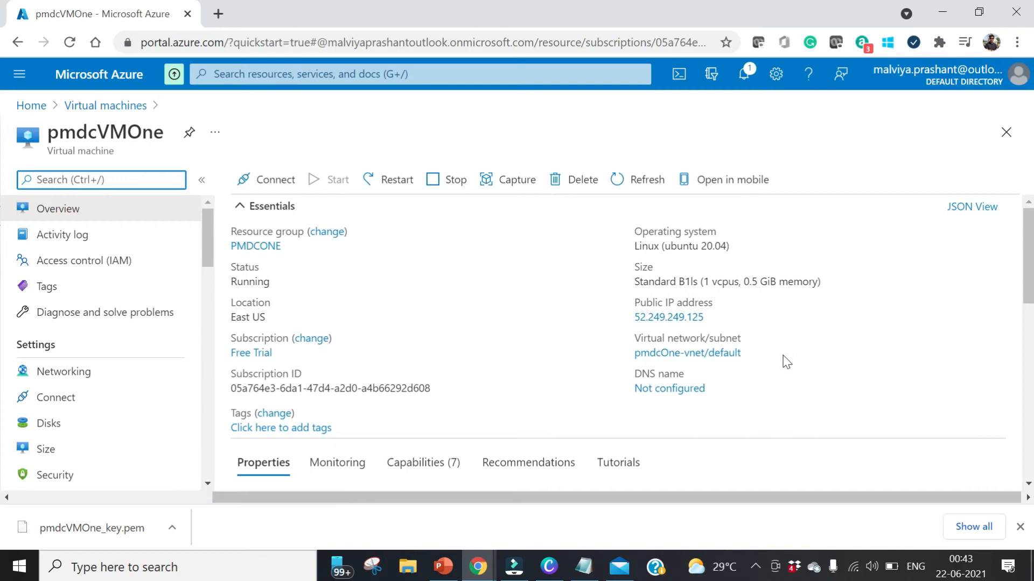
scroll(787, 361, "down", 2)
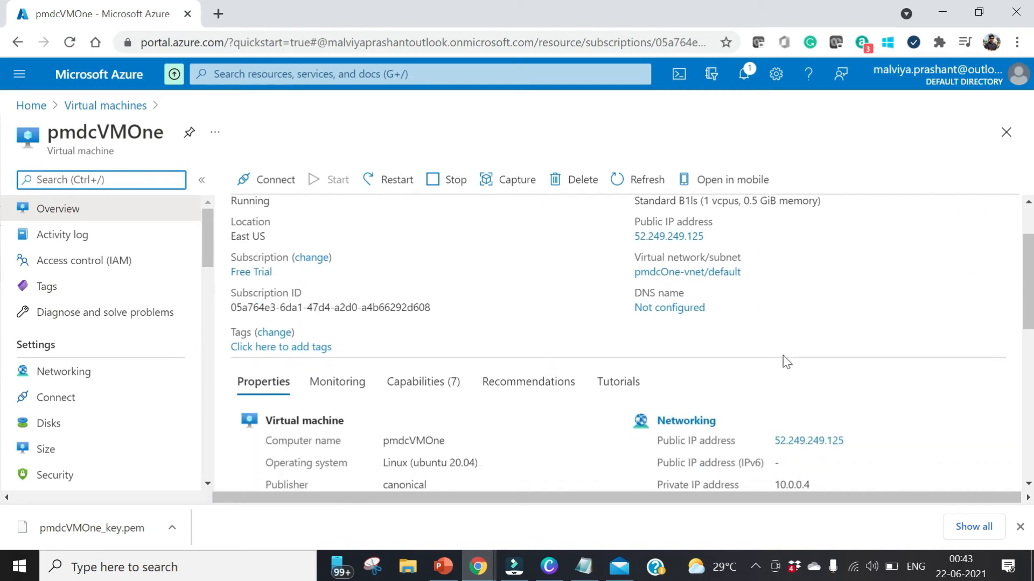
scroll(786, 362, "down", 3)
scroll(716, 394, "down", 2)
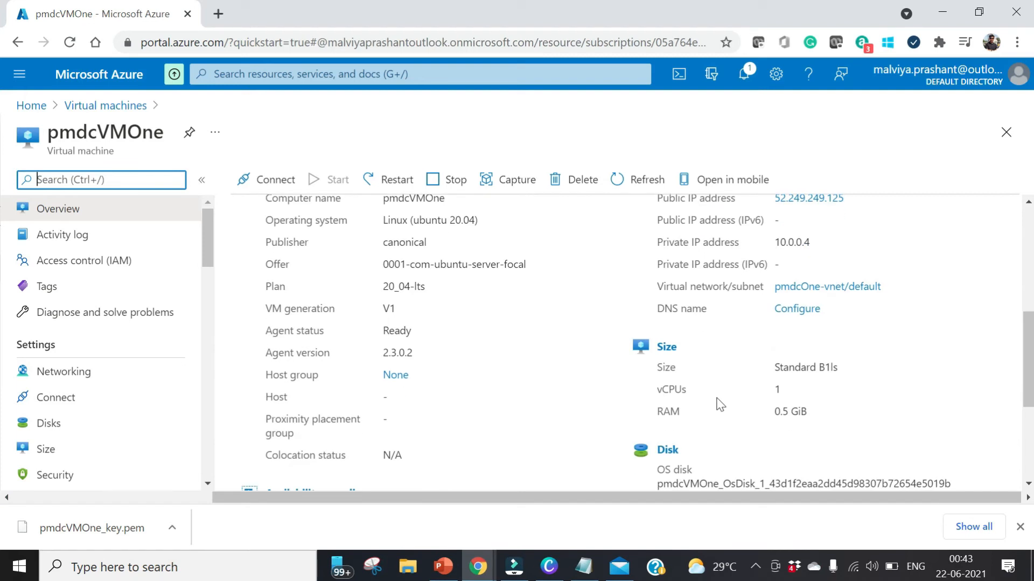
scroll(716, 399, "down", 2)
scroll(722, 405, "down", 2)
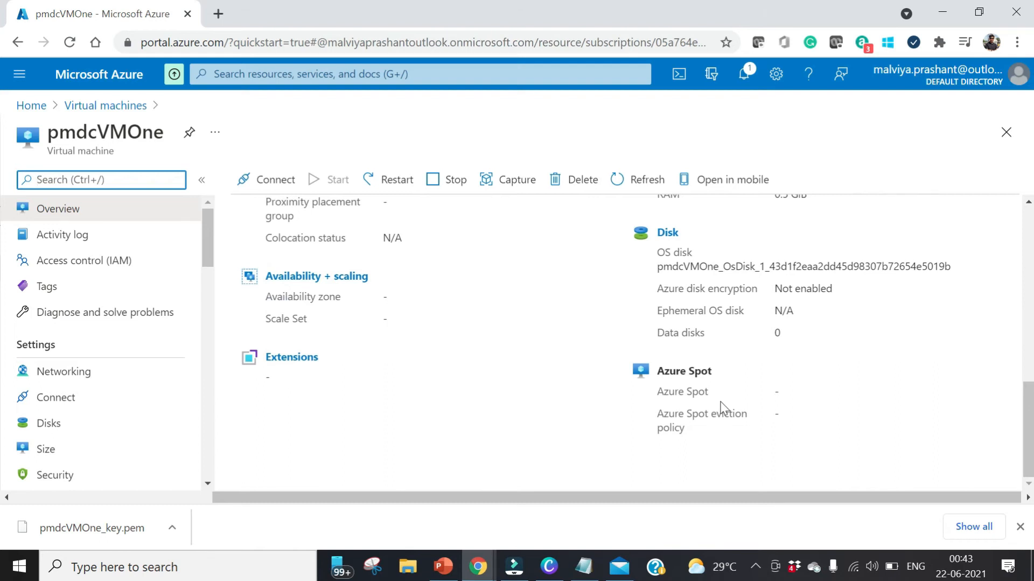
scroll(724, 409, "up", 1)
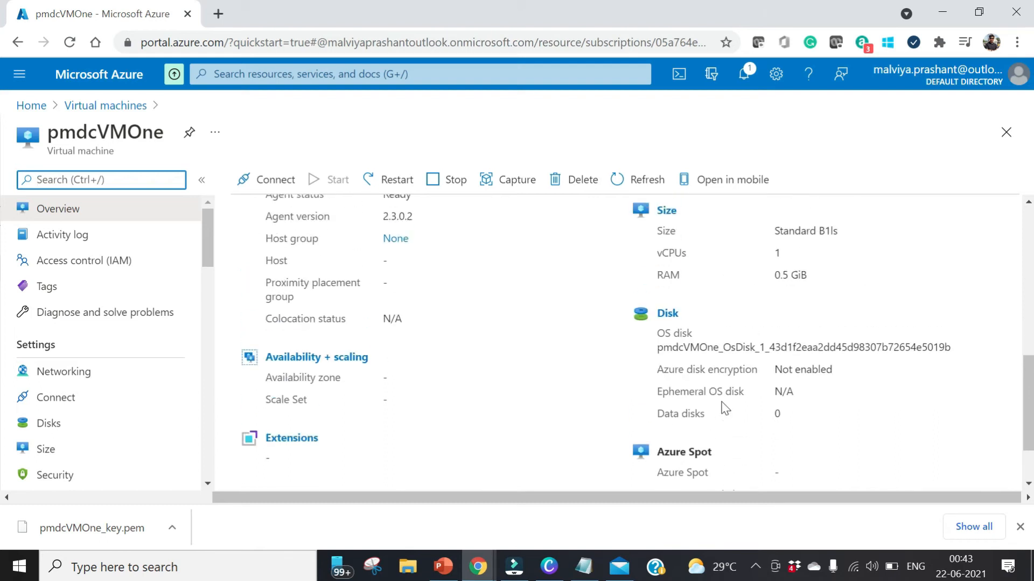
scroll(724, 408, "up", 2)
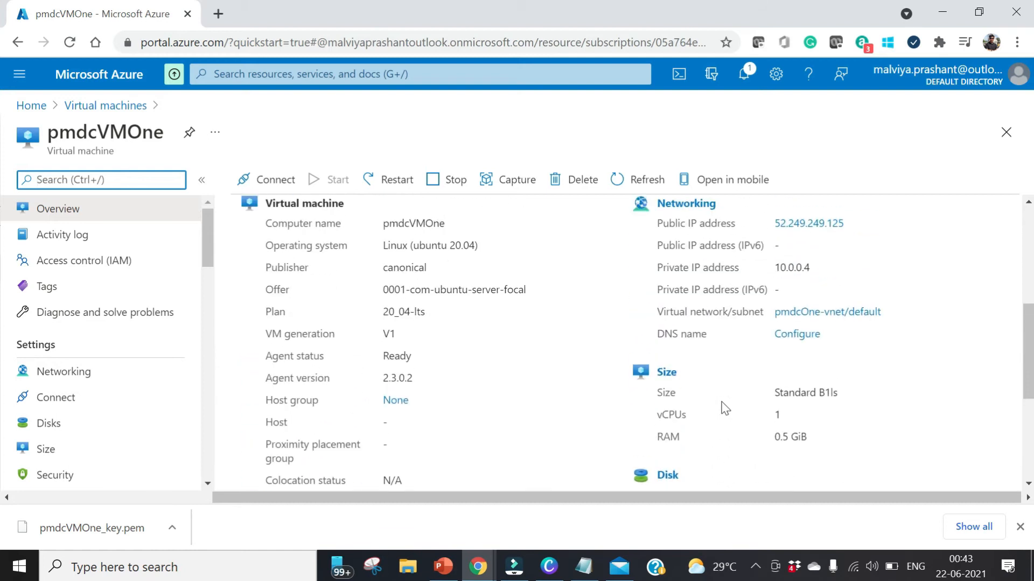
scroll(725, 409, "up", 1)
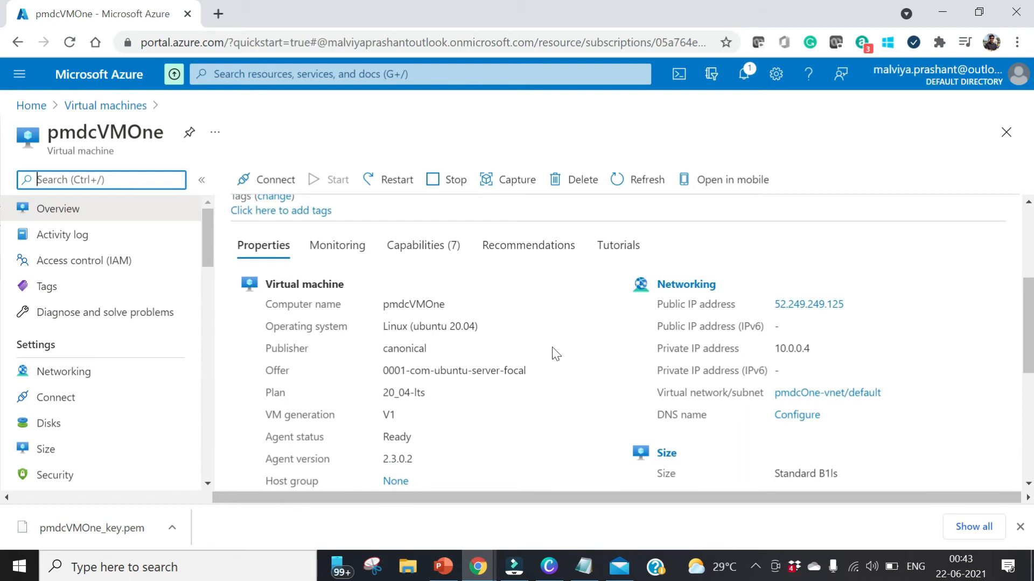
scroll(574, 335, "down", 3)
scroll(573, 337, "up", 3)
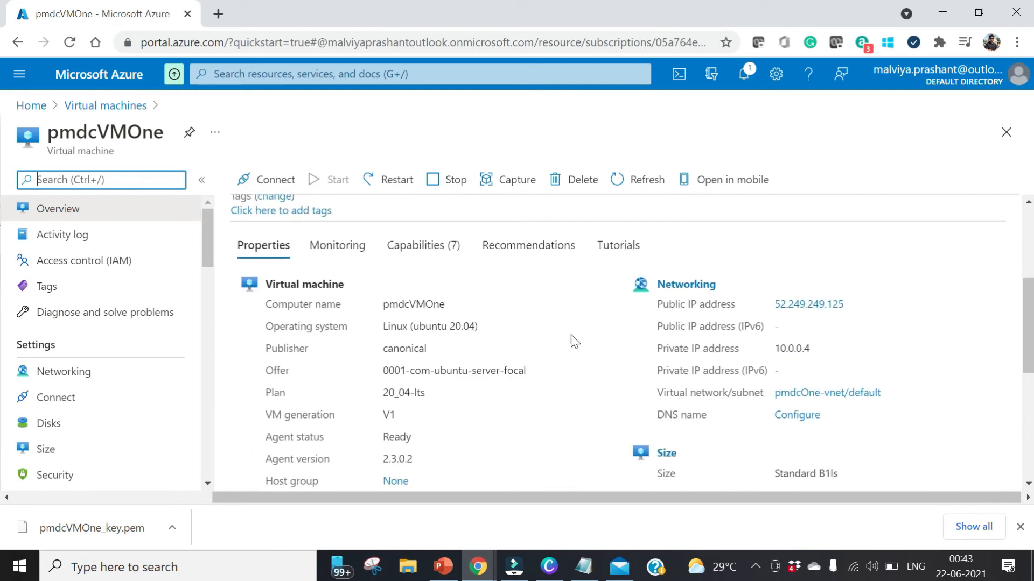
- Download pmdcVMOne.rdp for 52.249.249.125 port 3389, try connecting, and dismiss the failure error
left_click(281, 186)
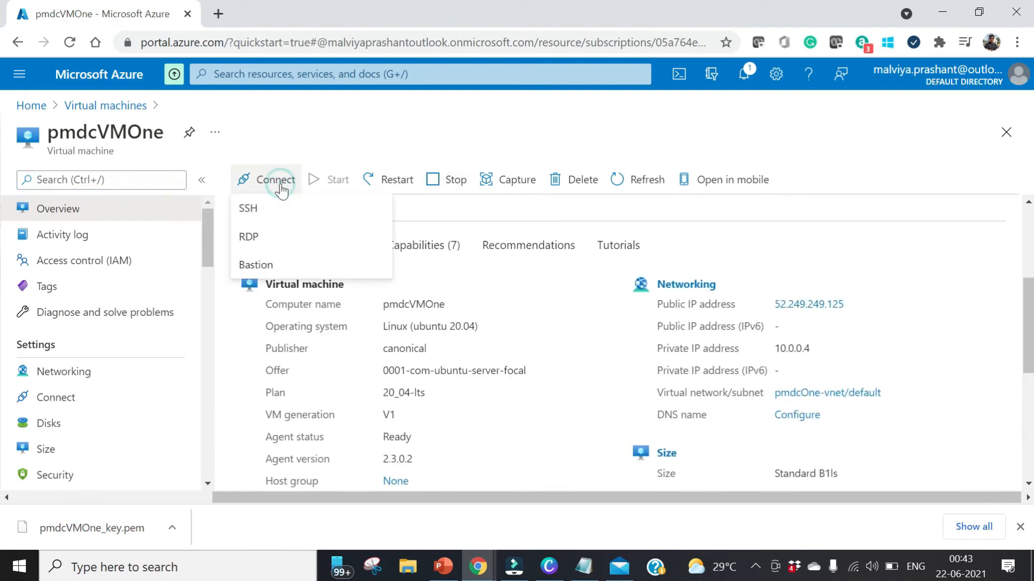
left_click(270, 243)
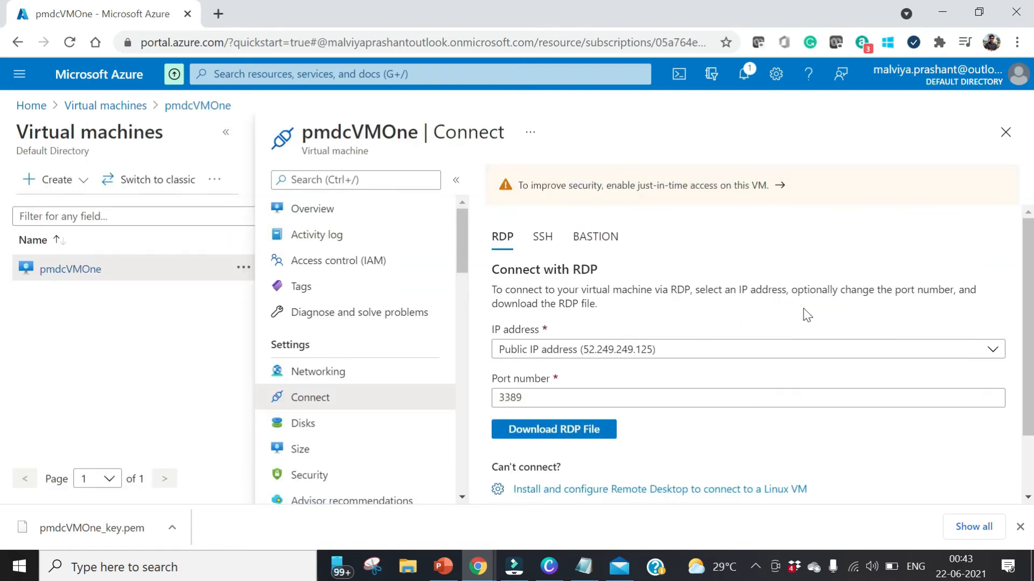
left_click(584, 440)
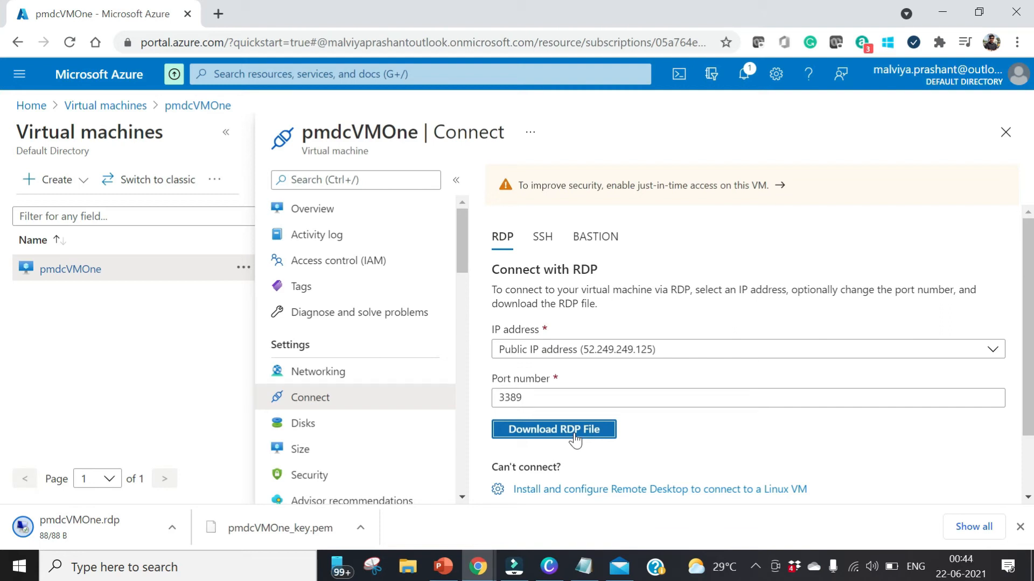
left_click(93, 531)
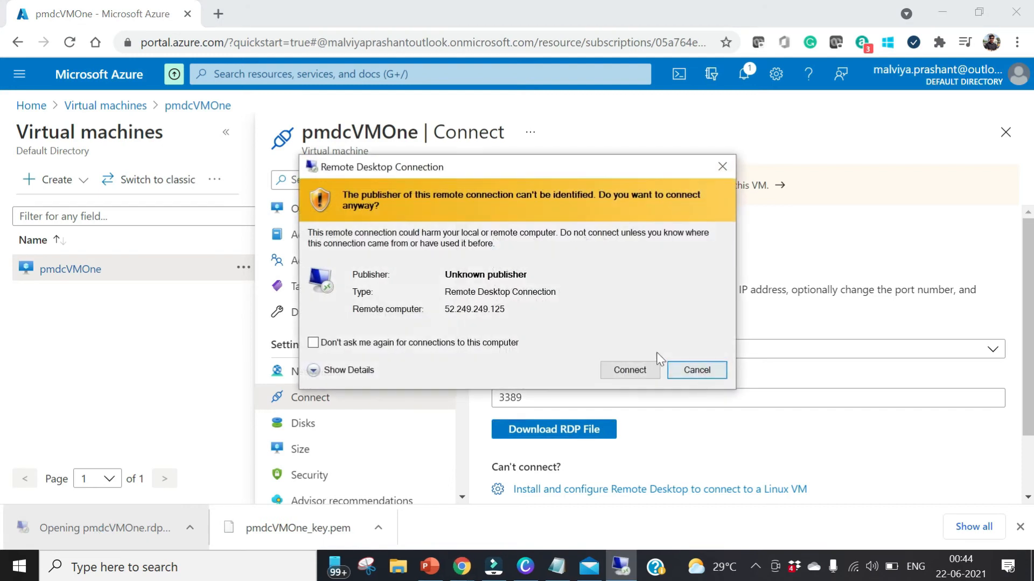
left_click(629, 377)
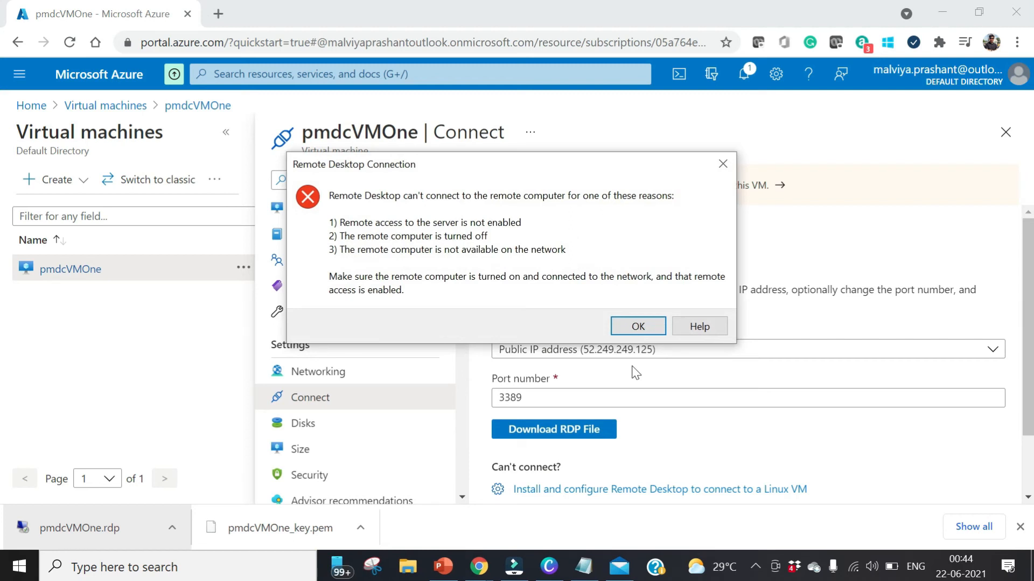
left_click(639, 326)
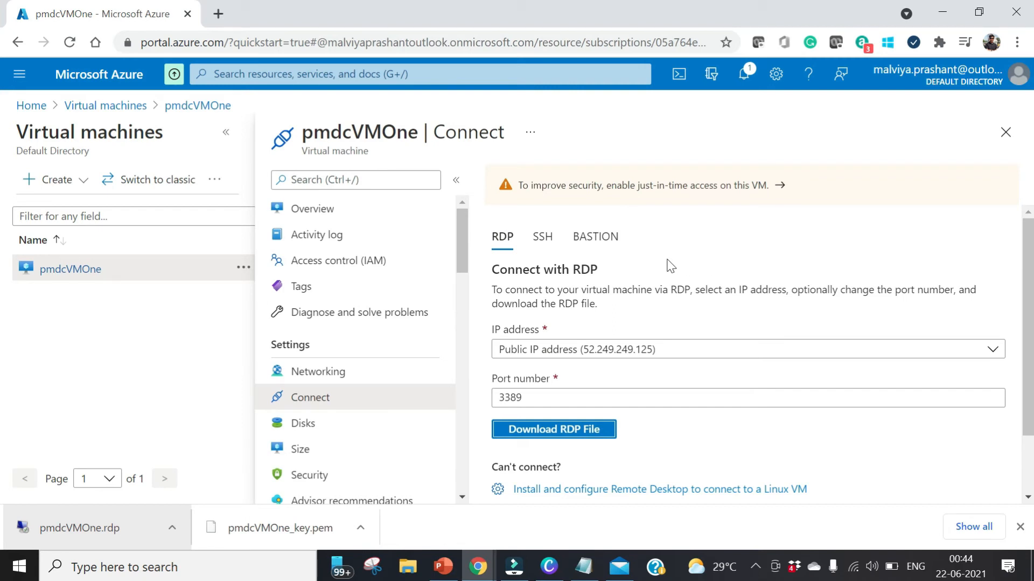
- Launch Cloud Shell with Bash and create its storage under the Free Trial subscription
left_click(680, 77)
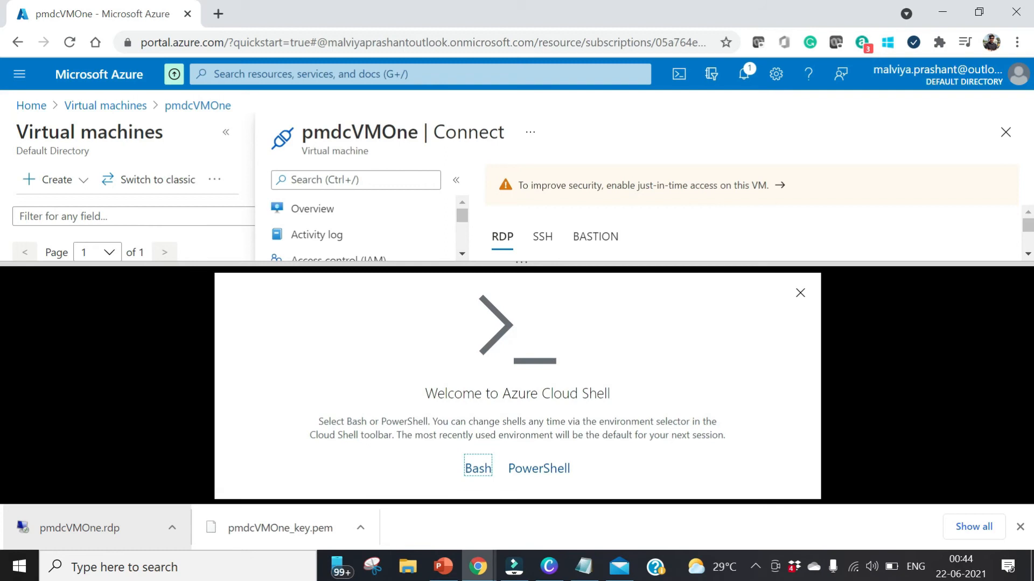
left_click(474, 473)
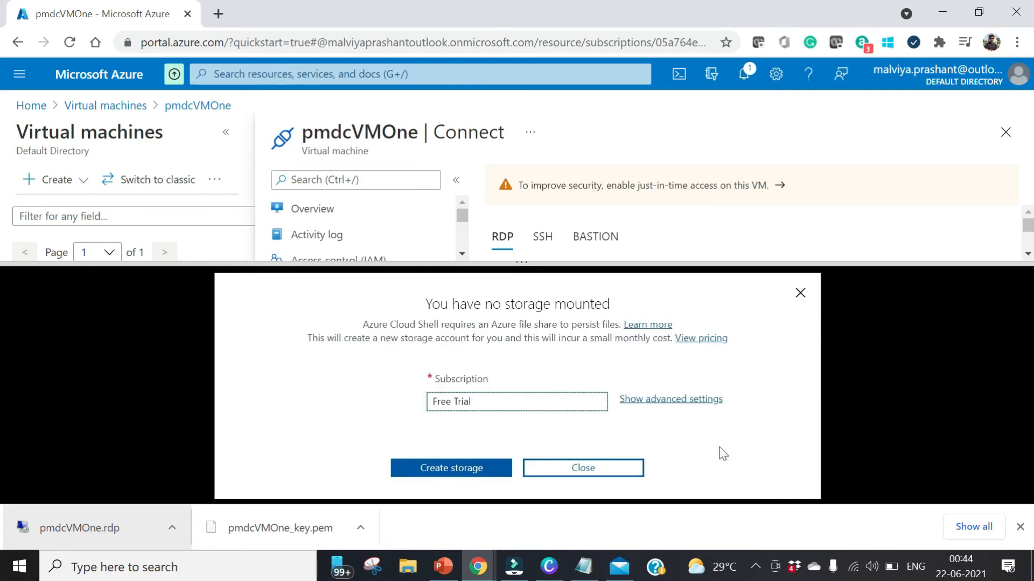
left_click(453, 473)
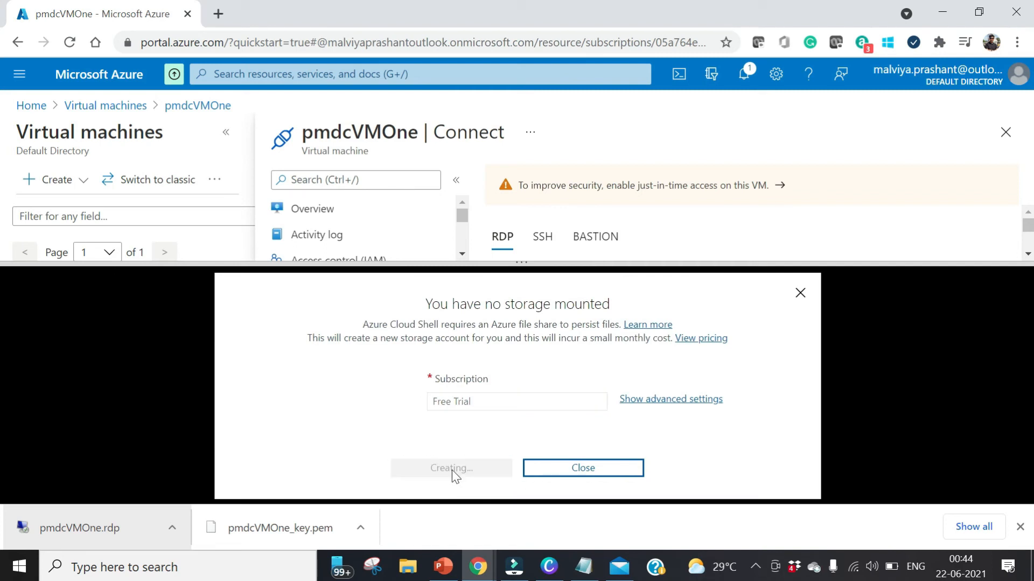
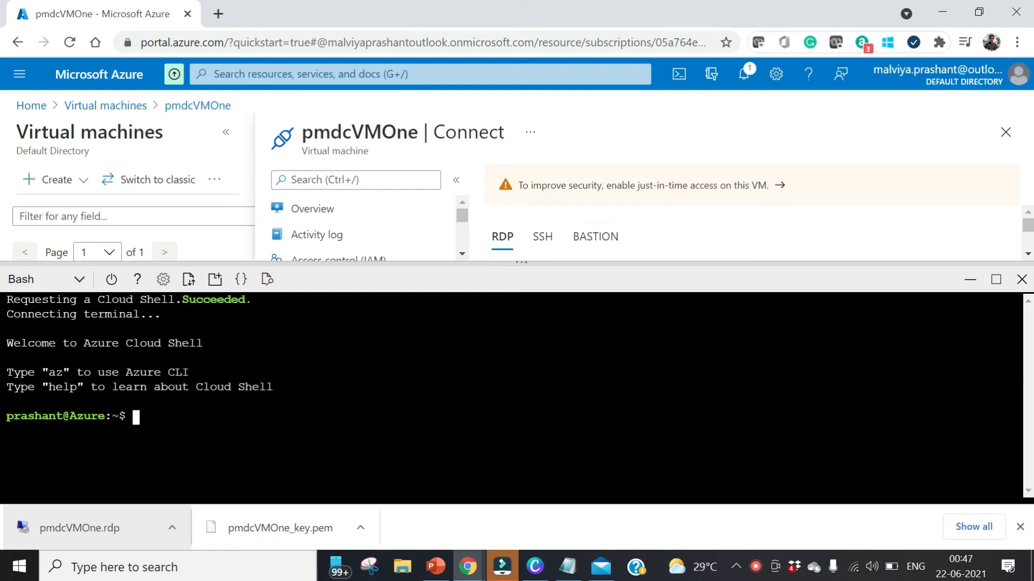
- In Cloud Shell Bash, run whoami and hostname, then try sudo su, which fails
type("whoami")
key("Return")
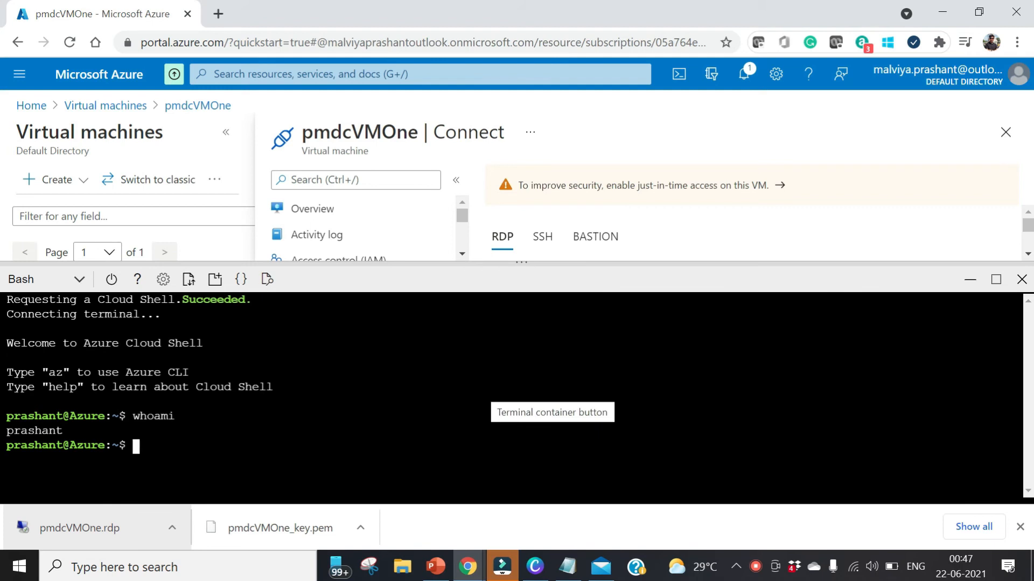
type("hostname")
key("Return")
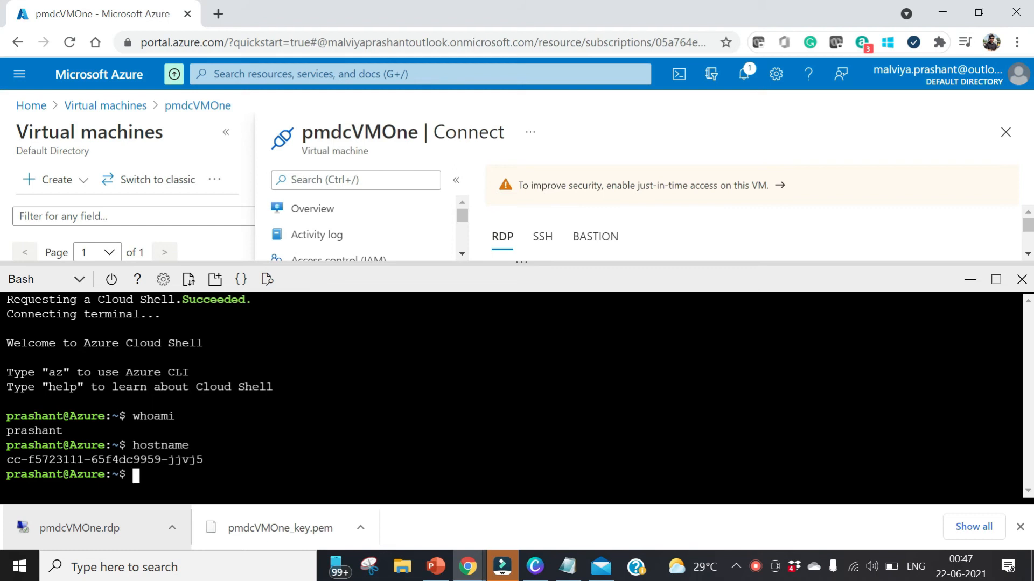
type("sudo su")
key("Return")
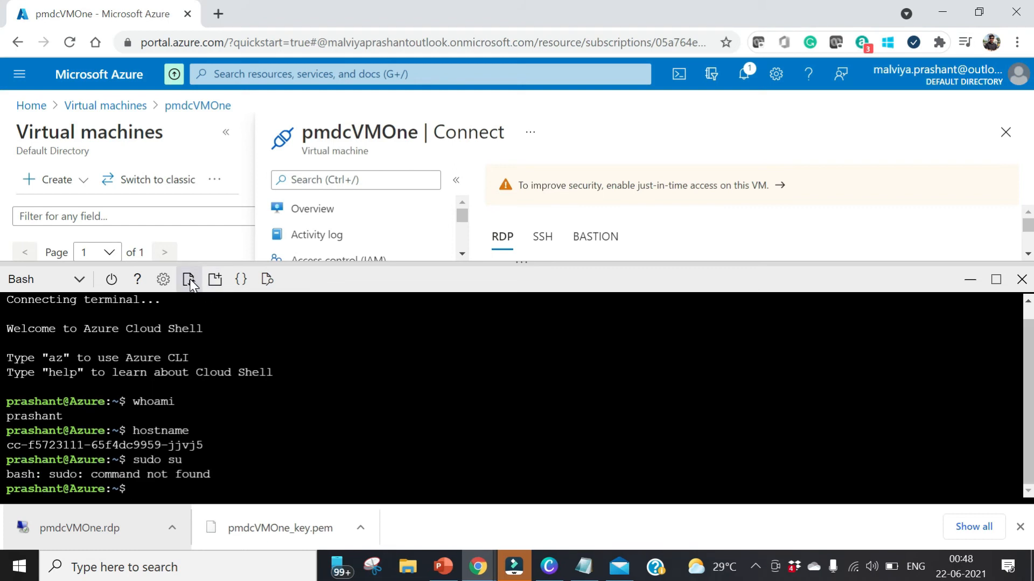
- Upload pmdcVMOne_key.pem into Cloud Shell and clear the terminal
left_click(188, 280)
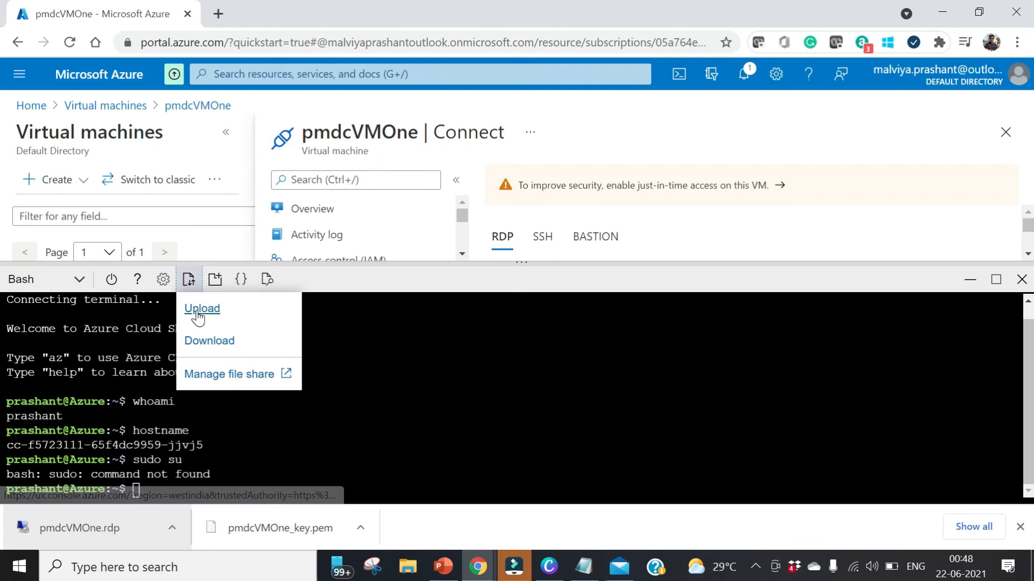
left_click(199, 312)
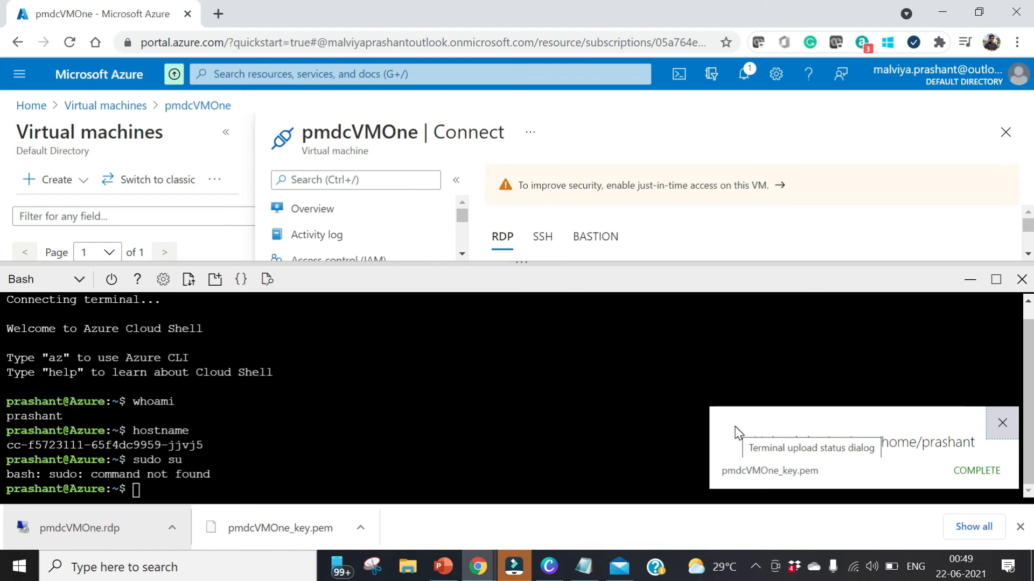
type("cls")
key("Return")
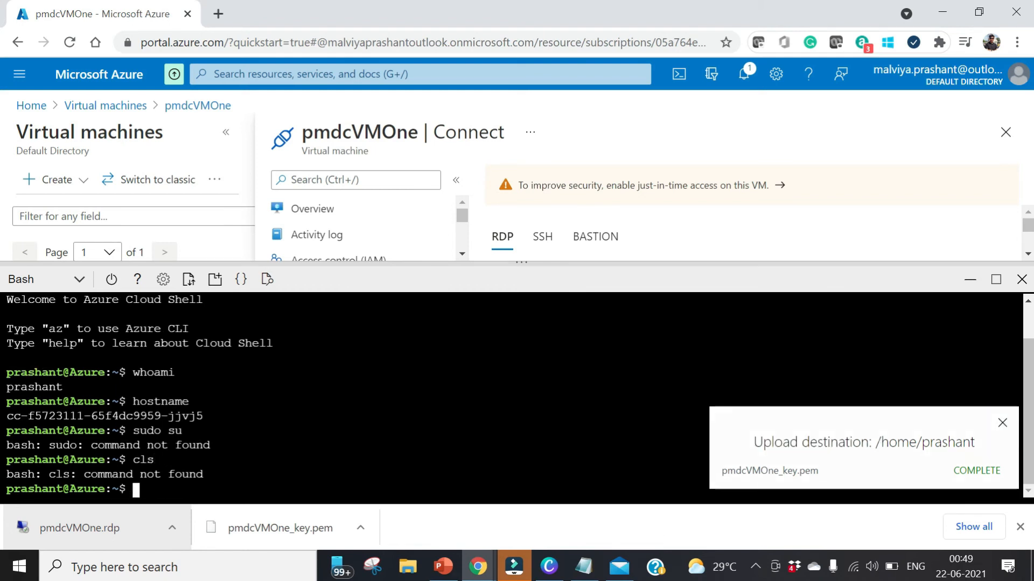
type("clear")
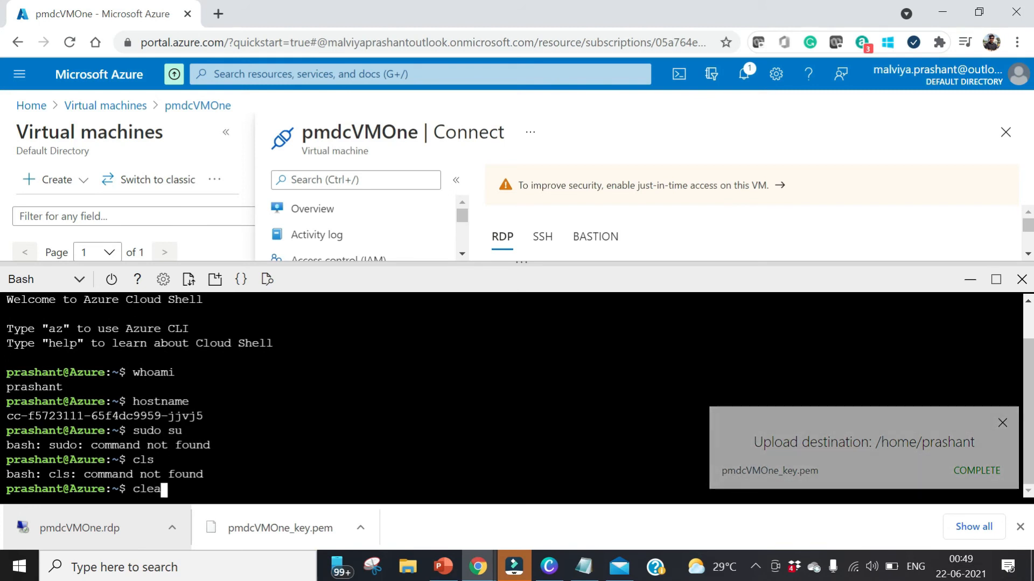
key("Return")
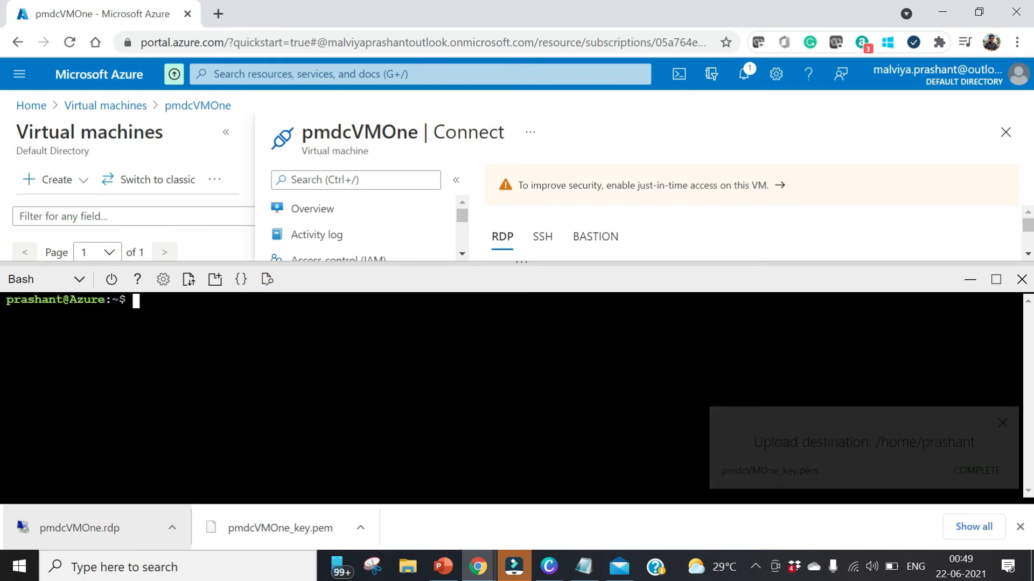
- List the home directory and set pmdcVMOne_key.pem permissions with chmod 400
type("ls")
key("Return")
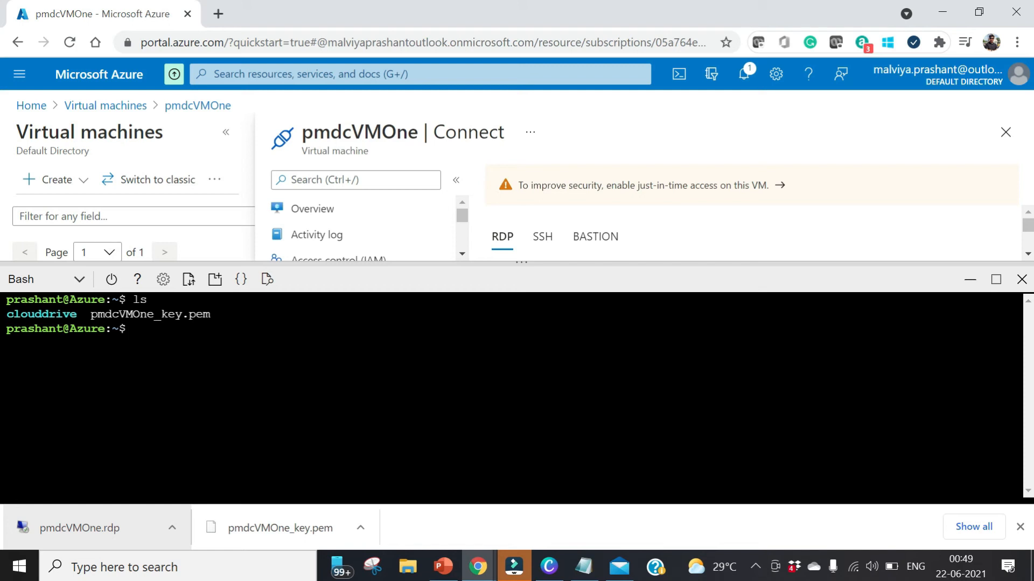
type("chmod 400 pm")
key("Tab")
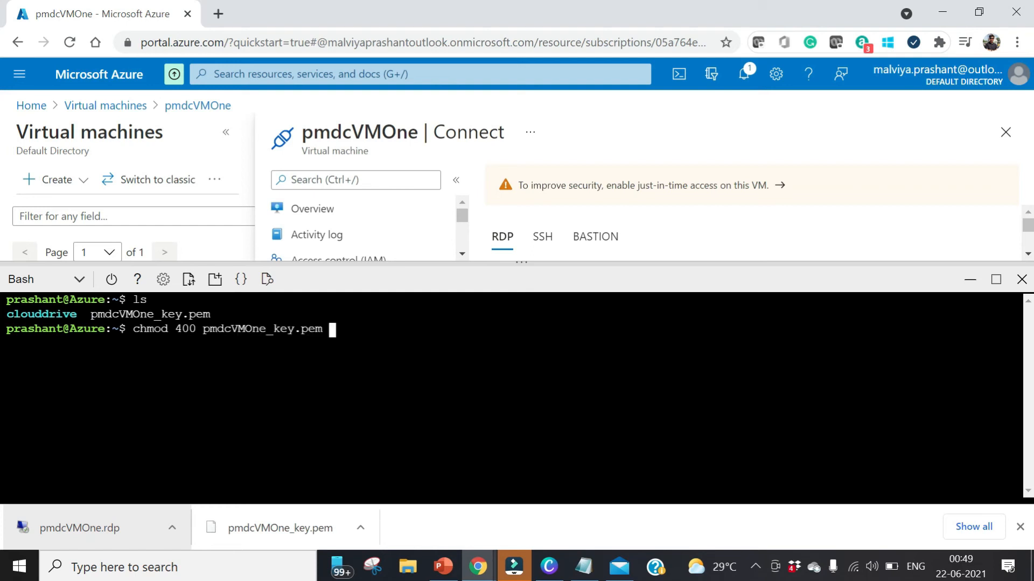
key("Return")
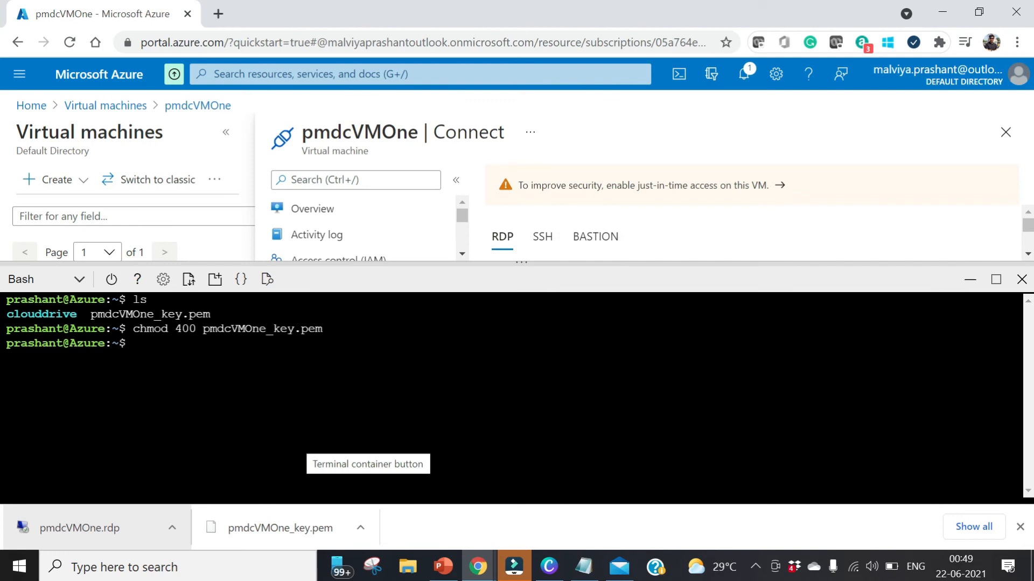
- Open the pmdcVMOne Overview and choose Connect > SSH
scroll(810, 248, "down", 1)
left_click_drag(810, 262, 817, 365)
scroll(711, 286, "down", 1)
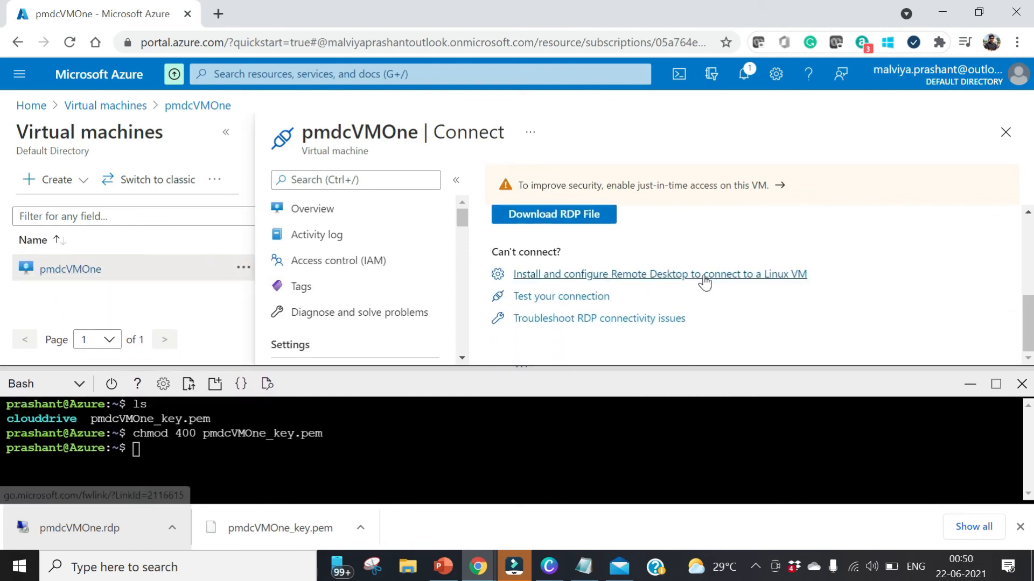
left_click(313, 214)
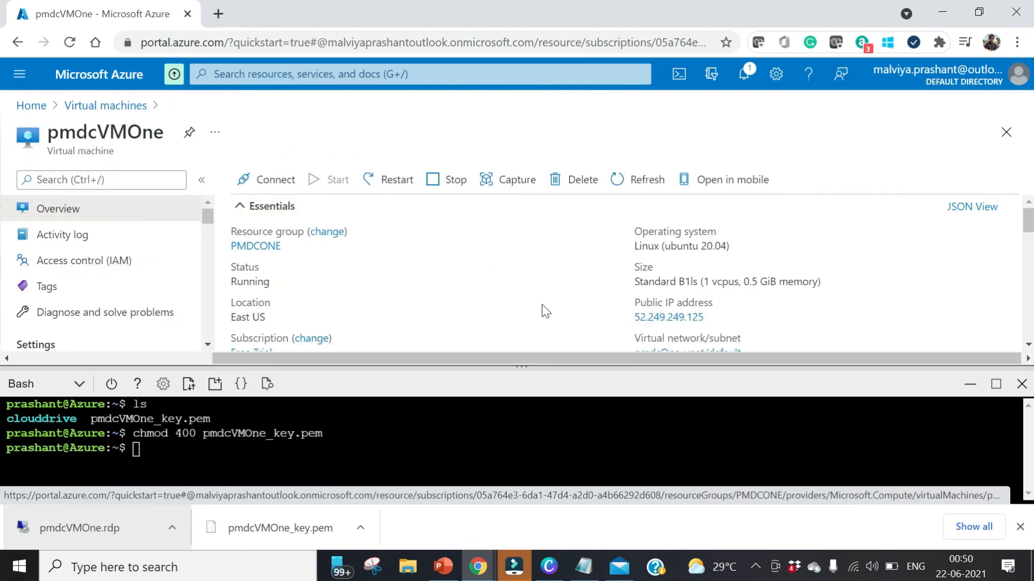
scroll(547, 282, "down", 3)
scroll(551, 281, "down", 3)
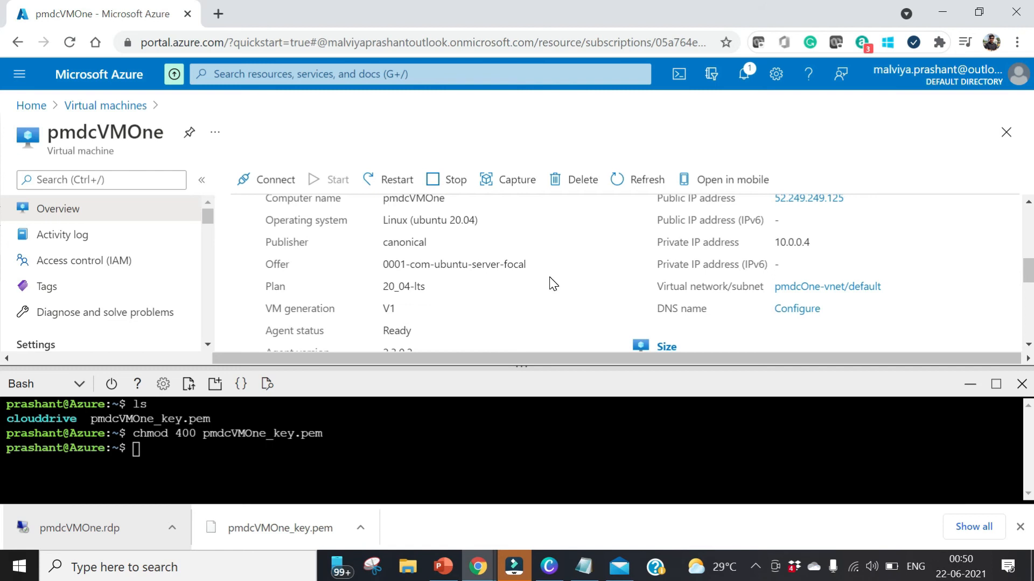
left_click(276, 180)
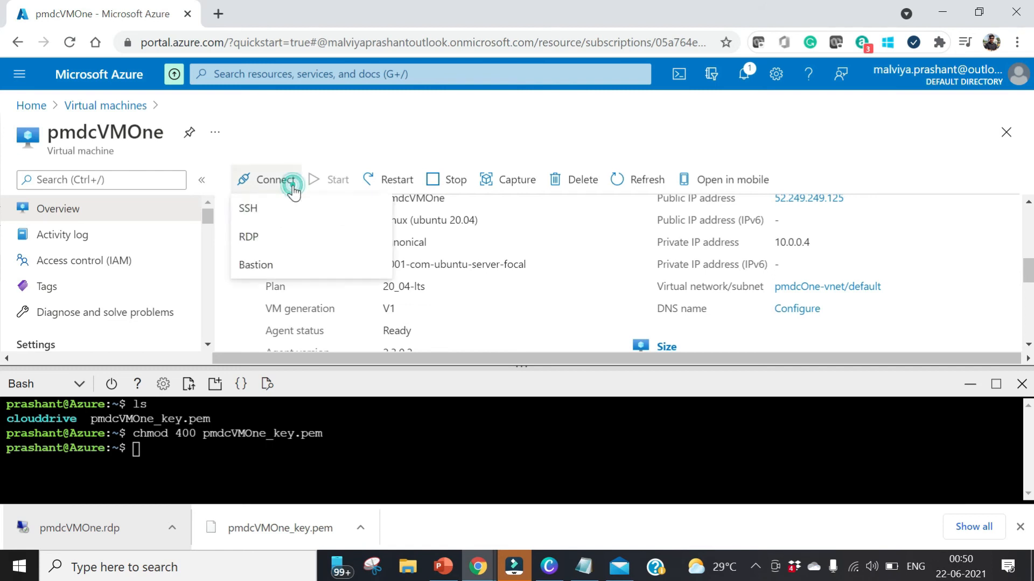
left_click(308, 217)
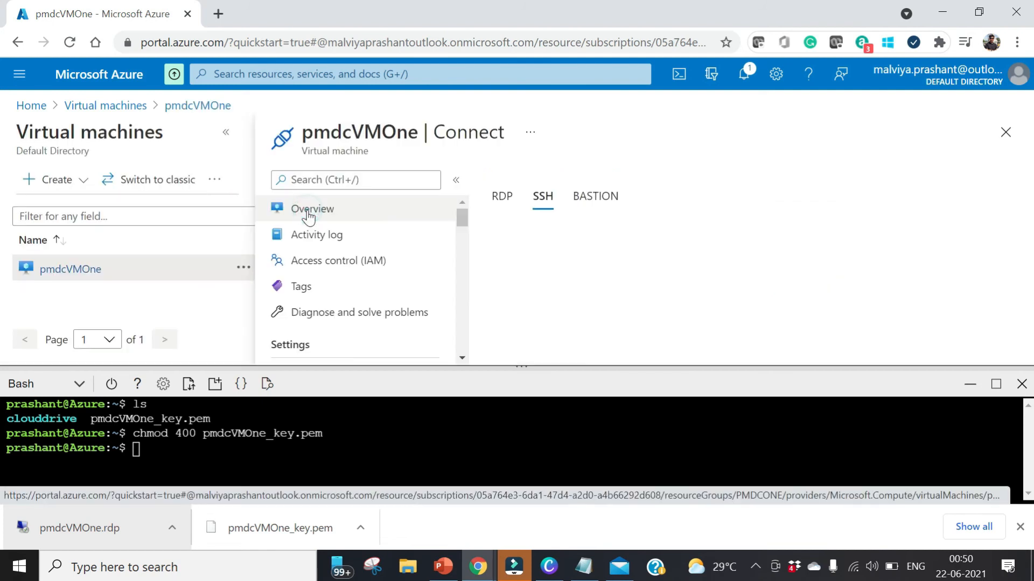
scroll(803, 289, "up", 2)
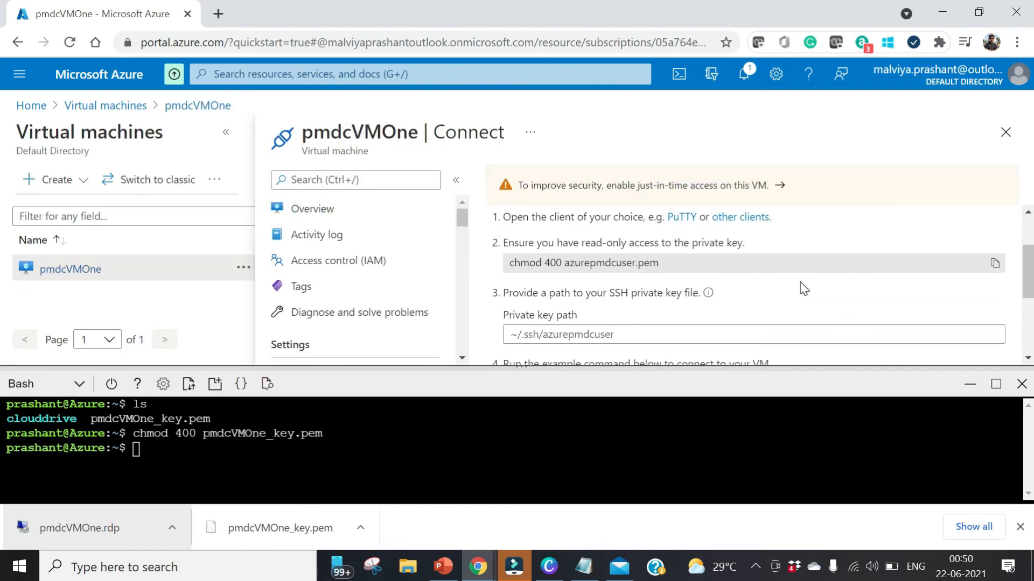
left_click_drag(853, 365, 856, 421)
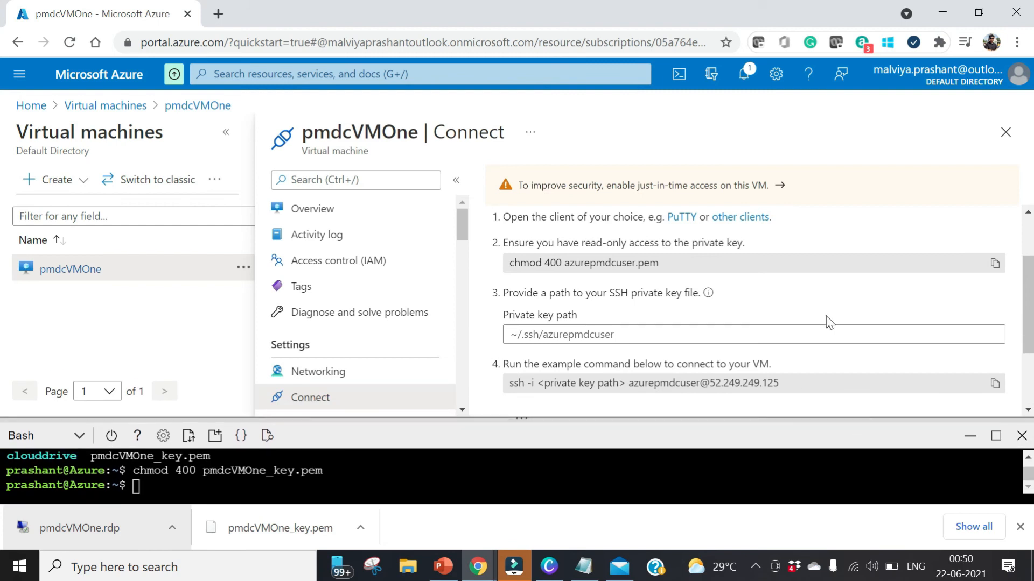
scroll(829, 322, "down", 2)
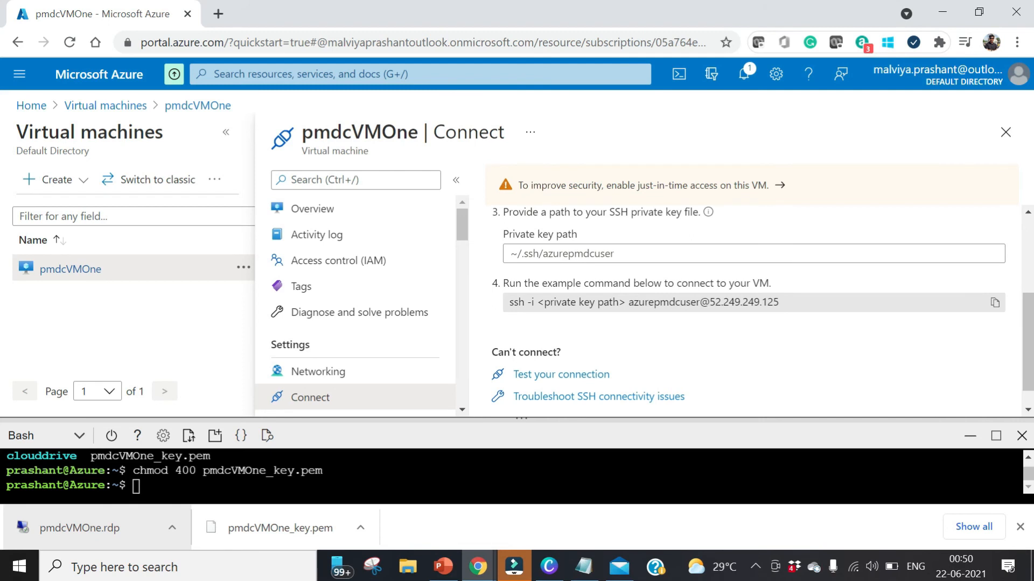
left_click_drag(781, 302, 483, 306)
left_click(600, 304)
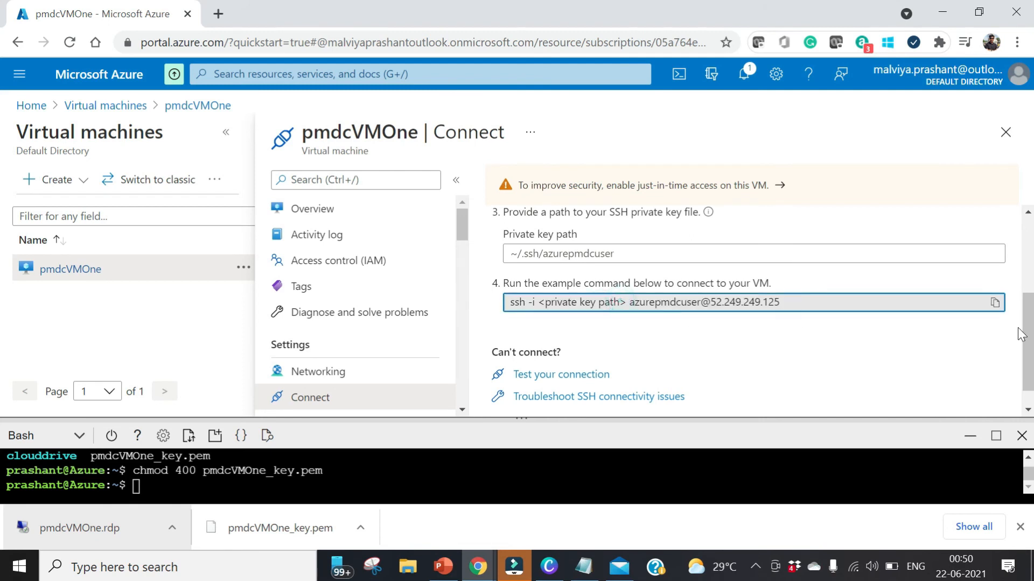
left_click(993, 303)
left_click(136, 486)
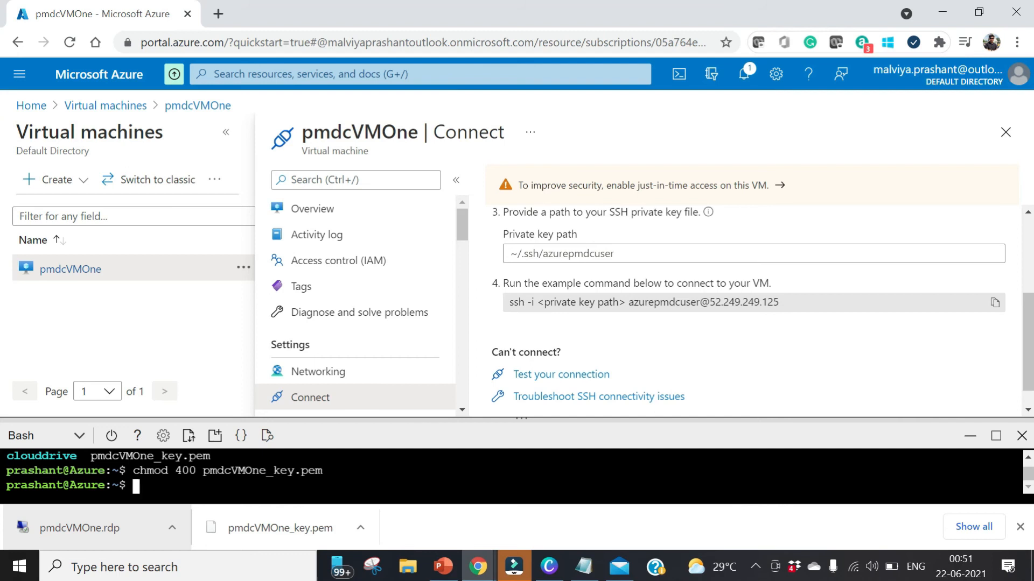
type("ssh")
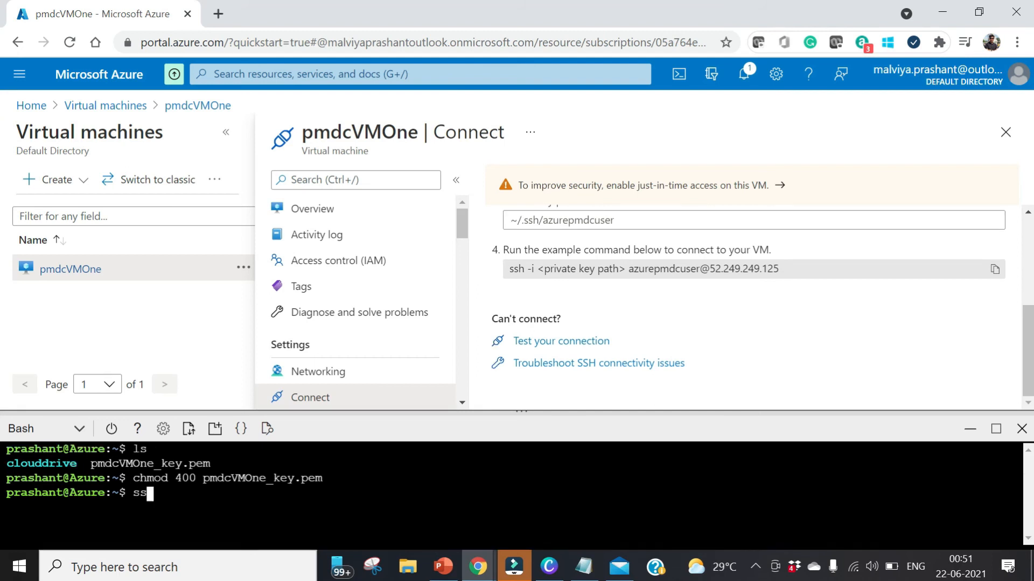
type(" -i")
type("pmd")
key("Tab")
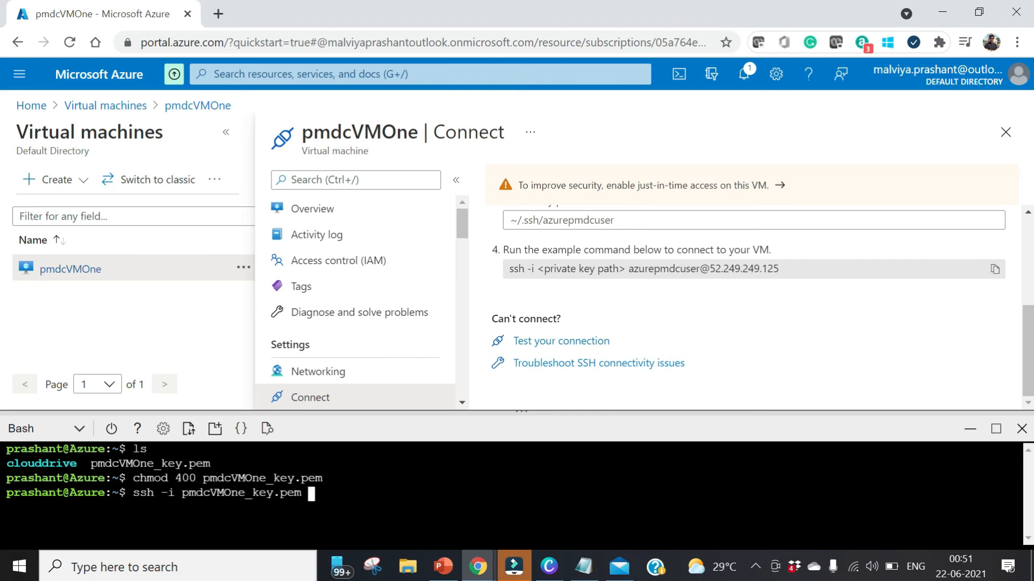
left_click_drag(629, 269, 779, 269)
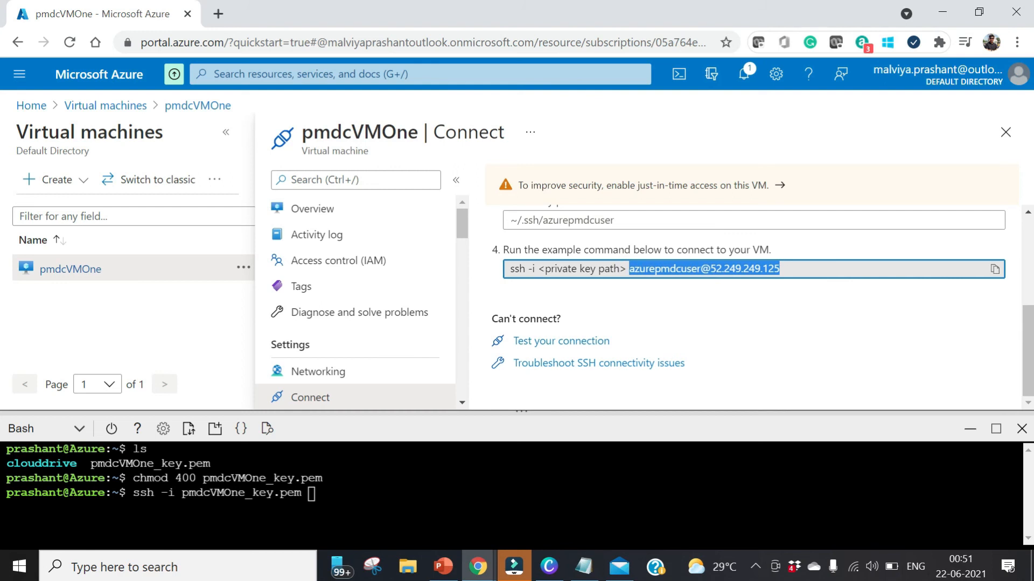
type("azure")
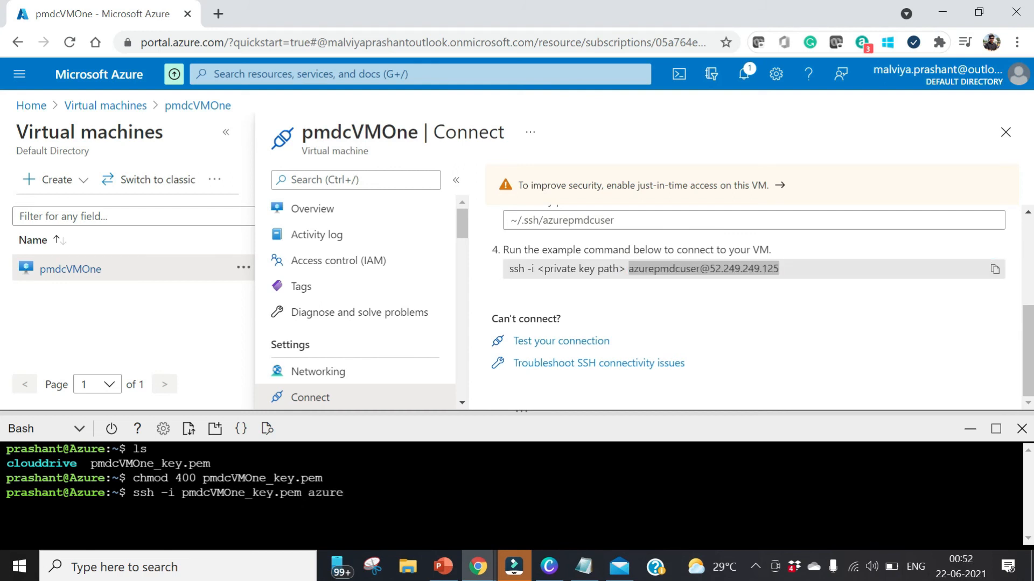
type("pmdcuser@")
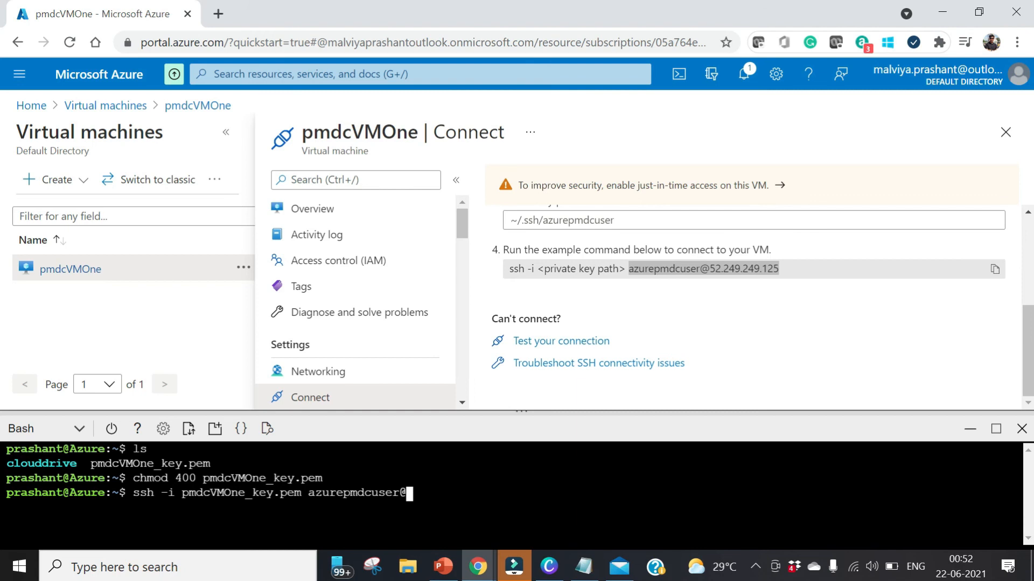
type("52.249.249")
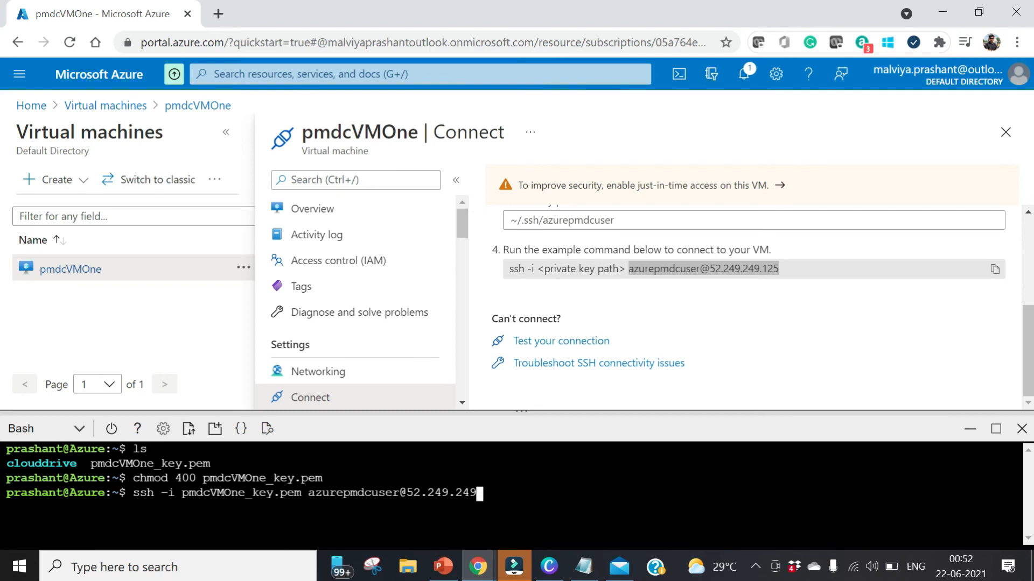
type(".125")
key("Return")
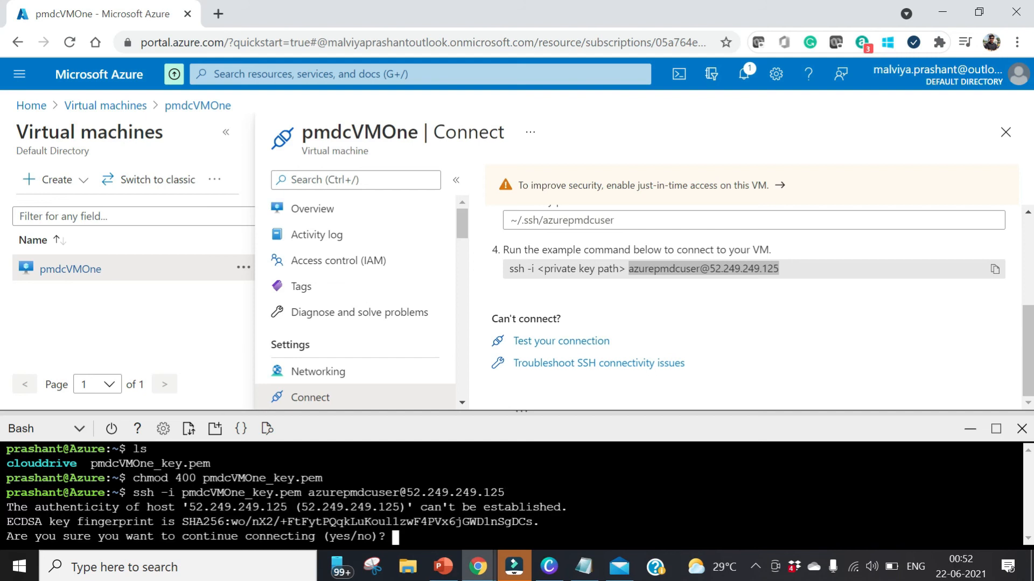
- Accept the VM's host key with yes and reach the Ubuntu 20.04.2 LTS welcome banner
left_click_drag(454, 412, 481, 272)
type("yes")
key("Return")
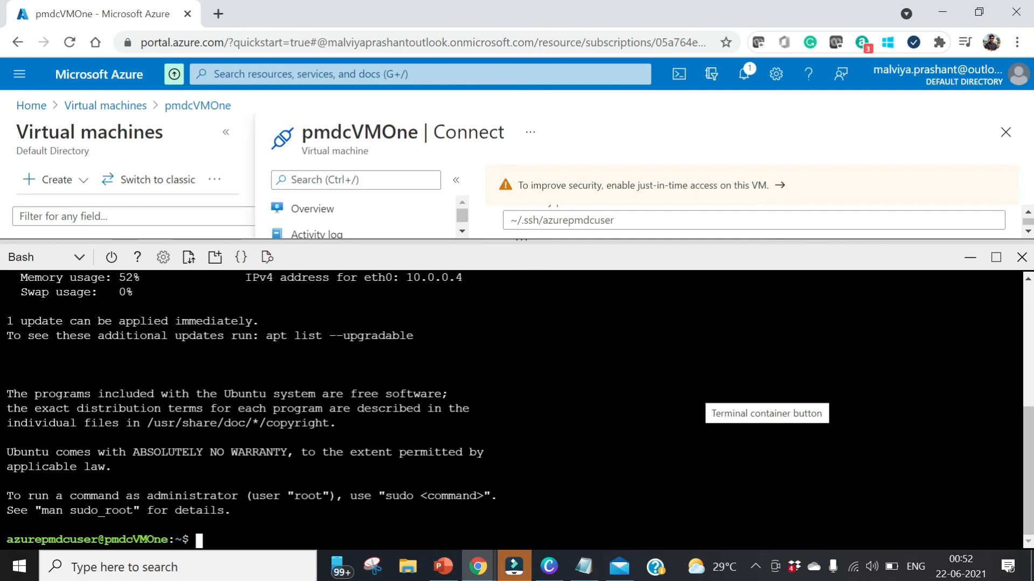
scroll(512, 409, "up", 6)
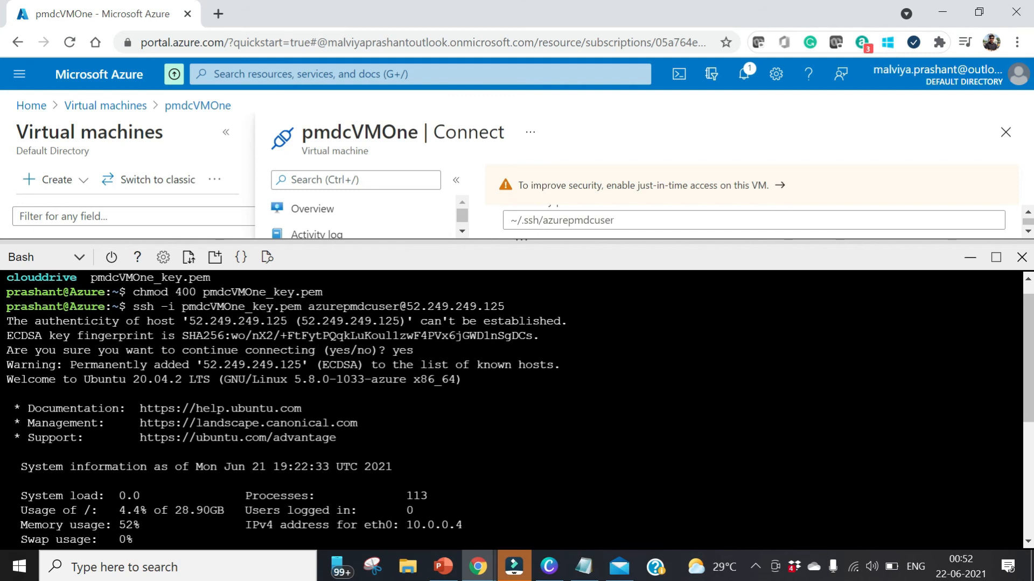
scroll(512, 410, "down", 3)
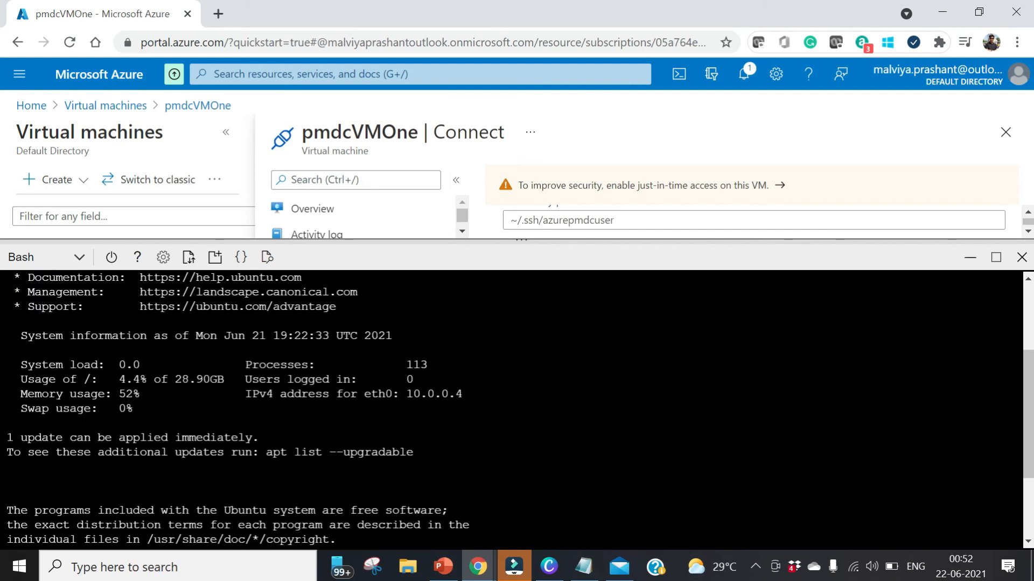
- On the VM, run whoami (azurepmdcuser), sudo su to become root, and hostname -i showing 10.0.0.4
scroll(511, 409, "down", 3)
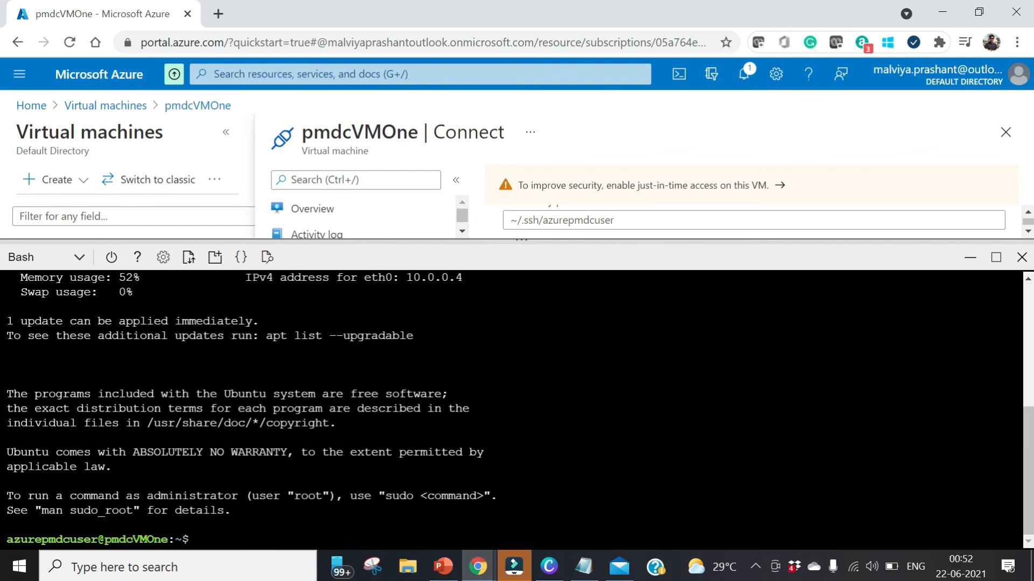
type("whoami")
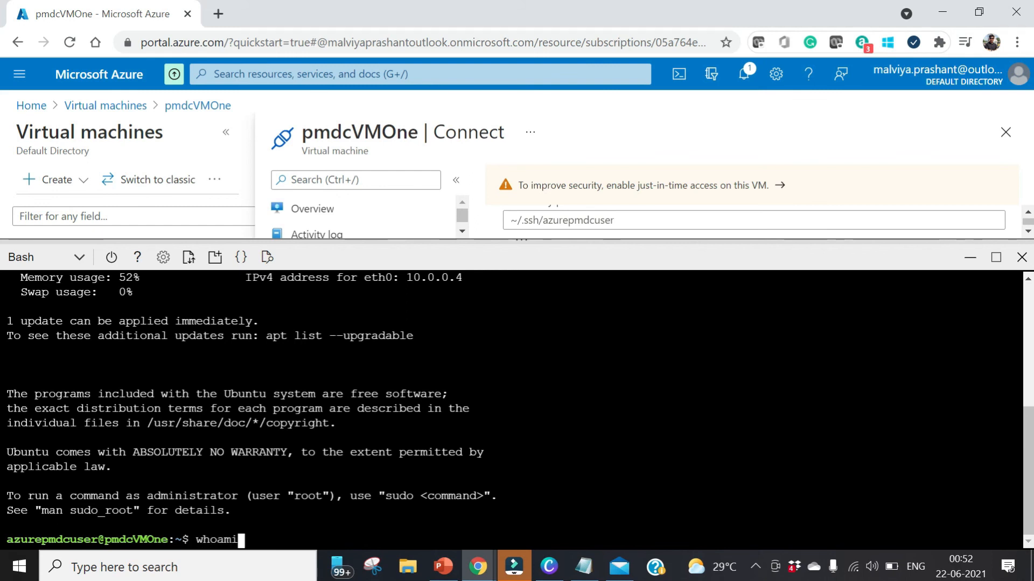
key("Return")
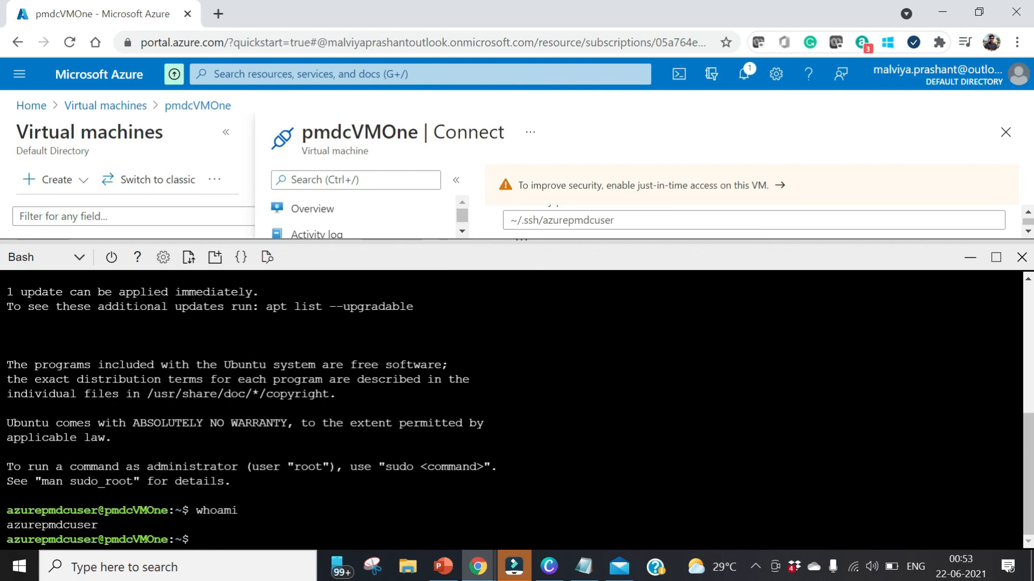
type("sudo su")
key("Return")
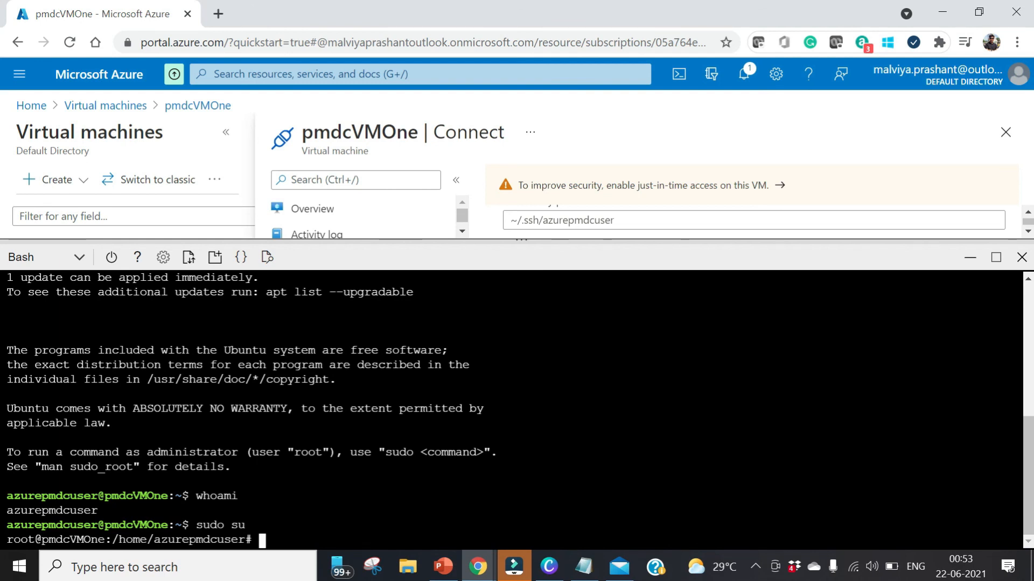
type("hostnam")
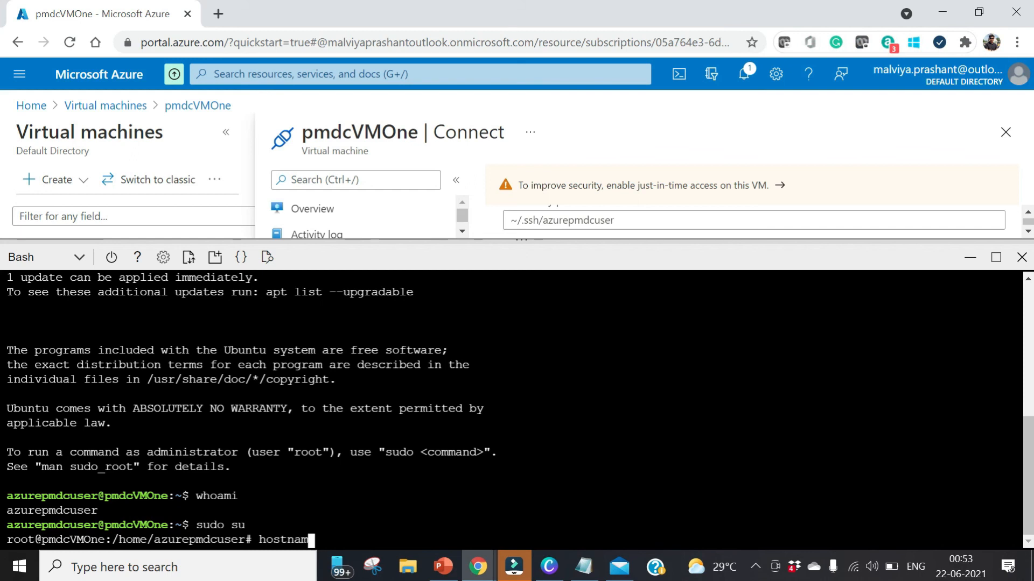
type("e -i")
key("Return")
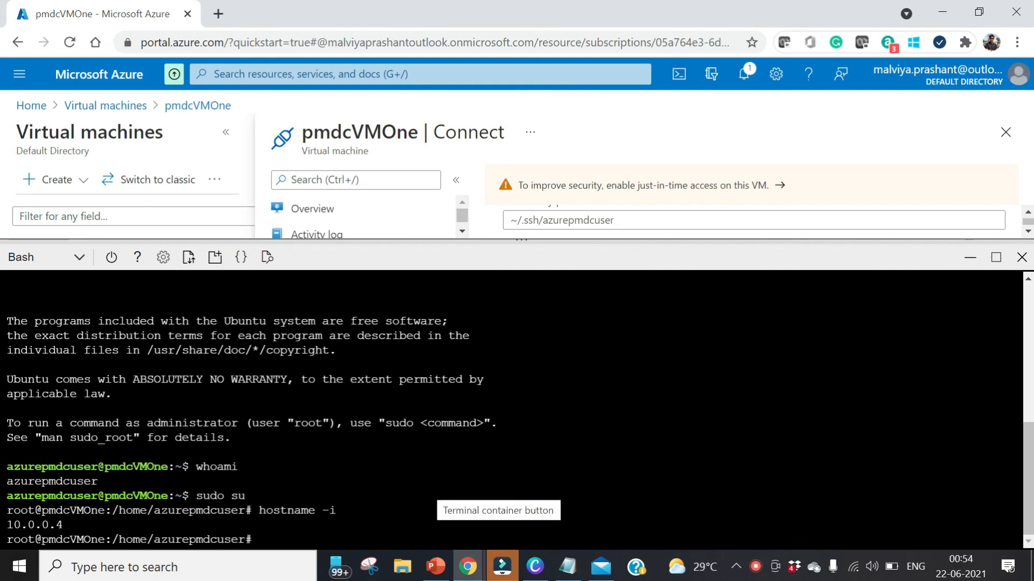
- Clear the terminal and run apt-get -y update, correcting the apt-gey typo
type("clear")
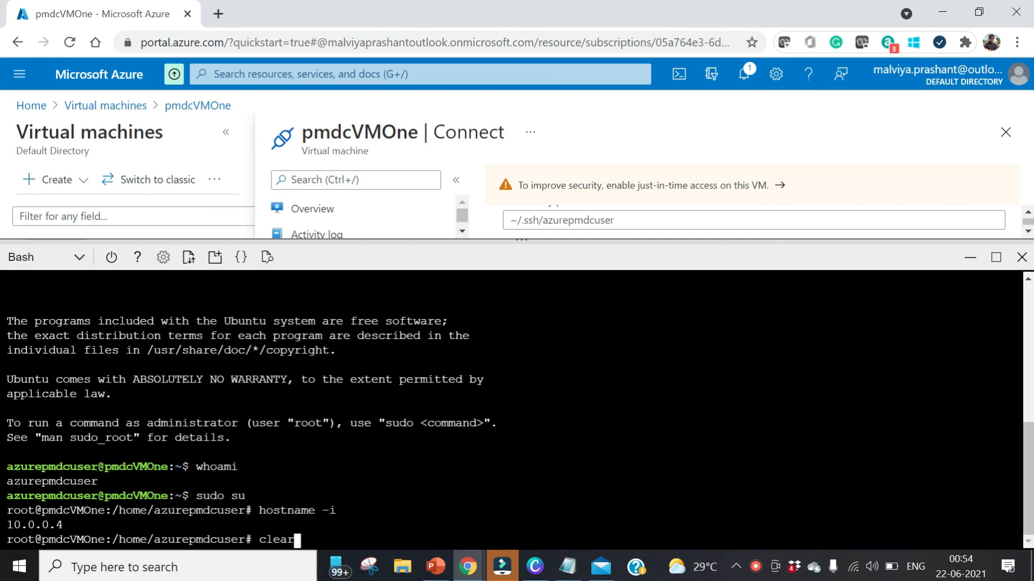
key("Return")
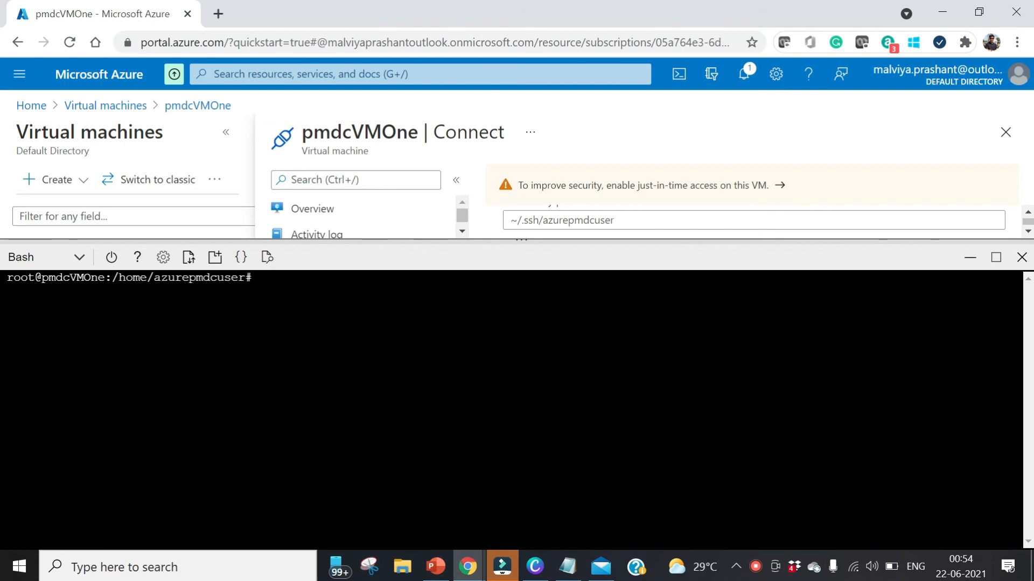
type("apt -gey -y")
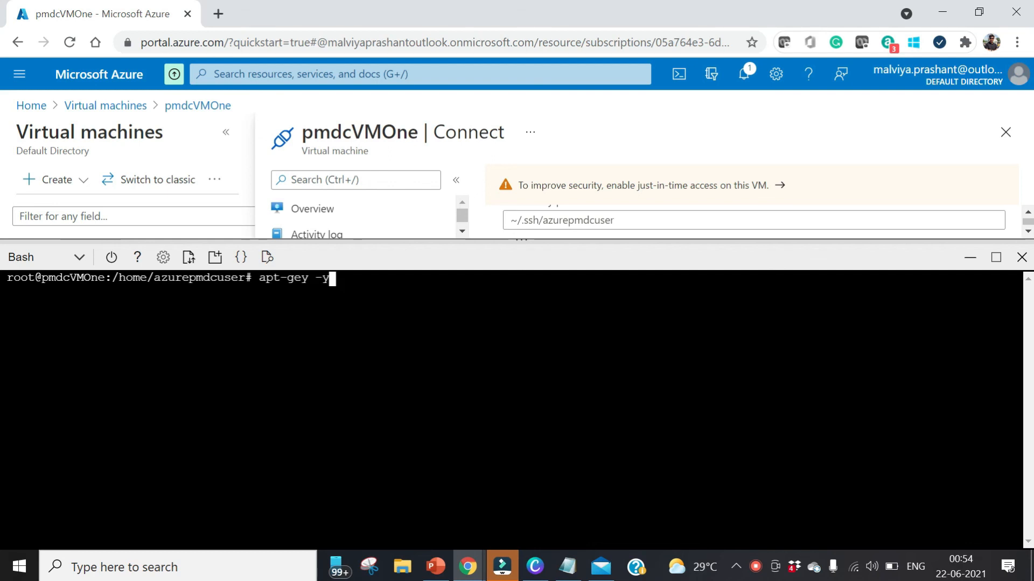
type(" update")
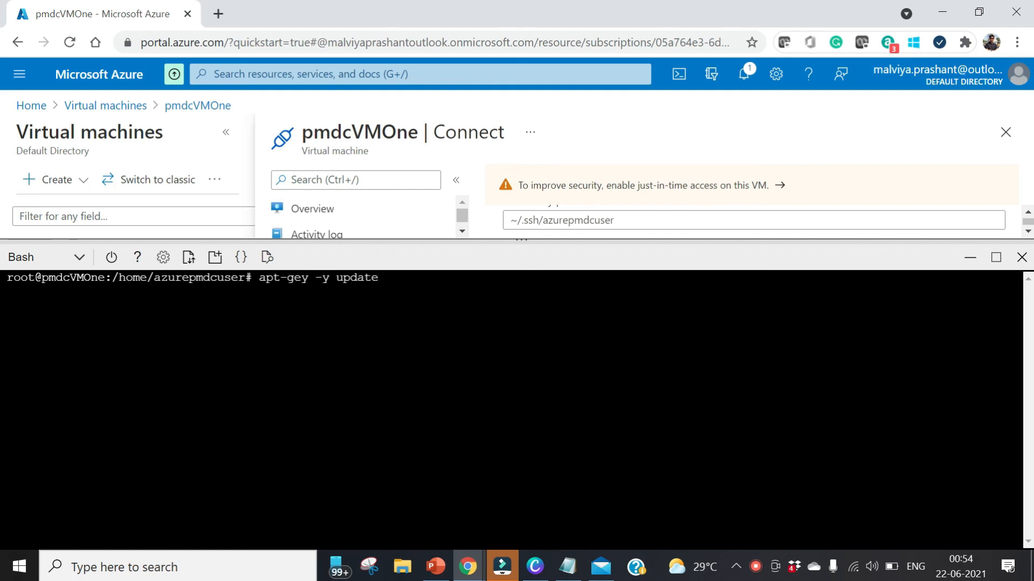
key("Return")
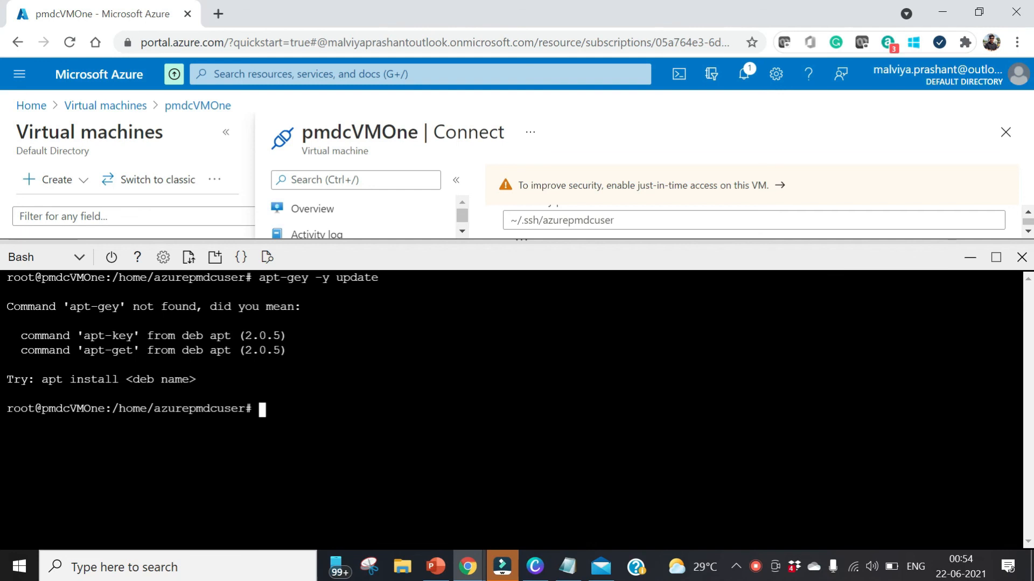
key("Up")
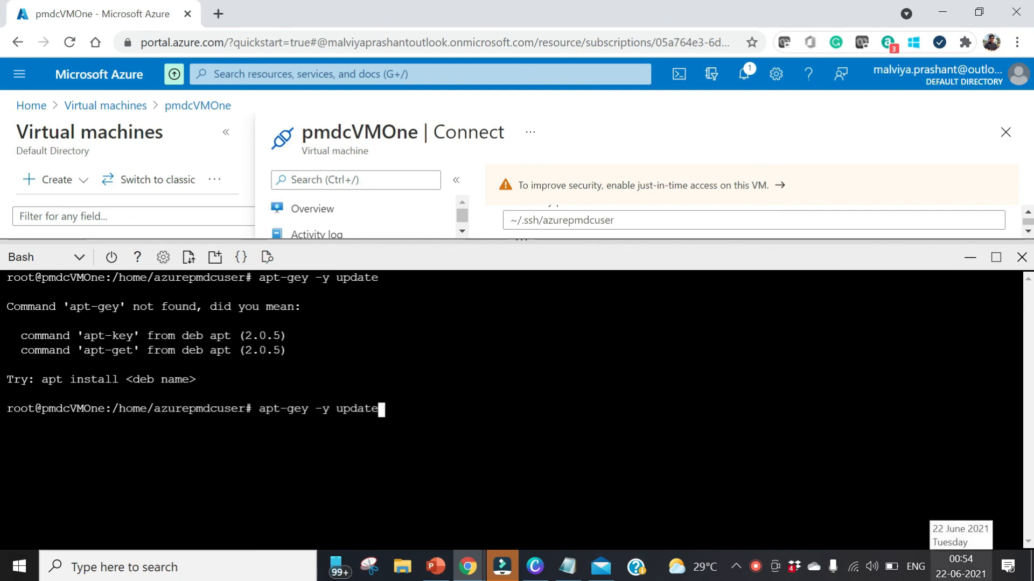
key("Left")
key("Left")
key("Left")
key("Left")
key("Left")
key("Left")
key("Left")
key("Left")
key("Left")
key("Left")
key("Left")
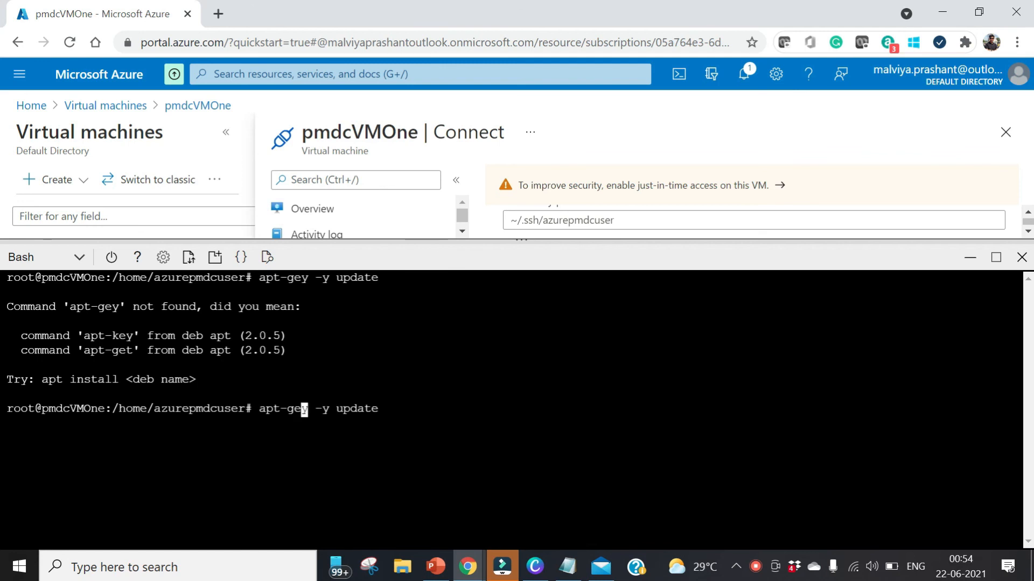
key("Delete")
type("t")
key("Return")
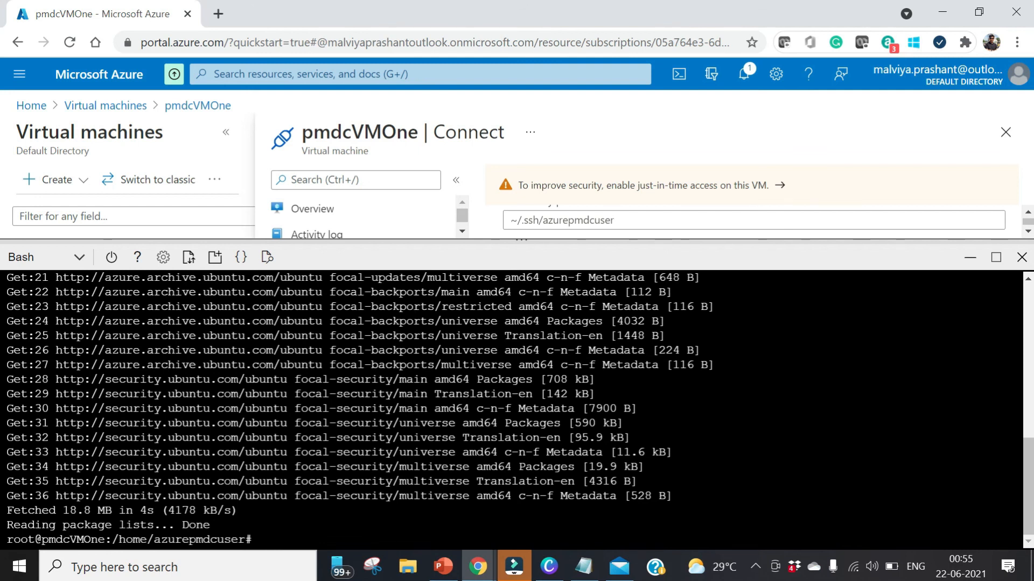
- Edit the recalled command into apt-get -y install nginx and install nginx 1.18.0
key("Up")
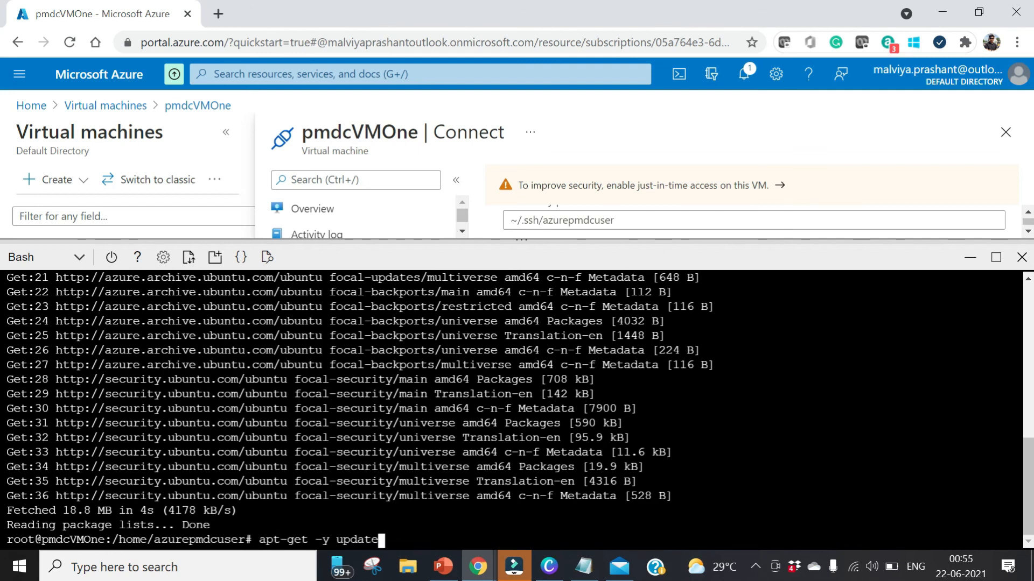
key("BackSpace")
key("BackSpace")
key("BackSpace")
key("BackSpace")
key("BackSpace")
key("BackSpace")
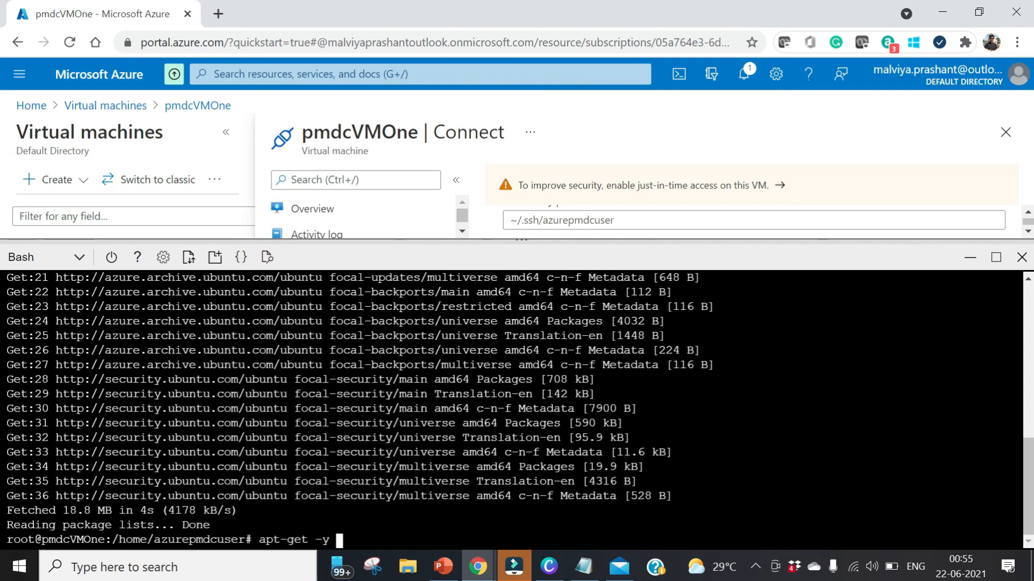
type("insta")
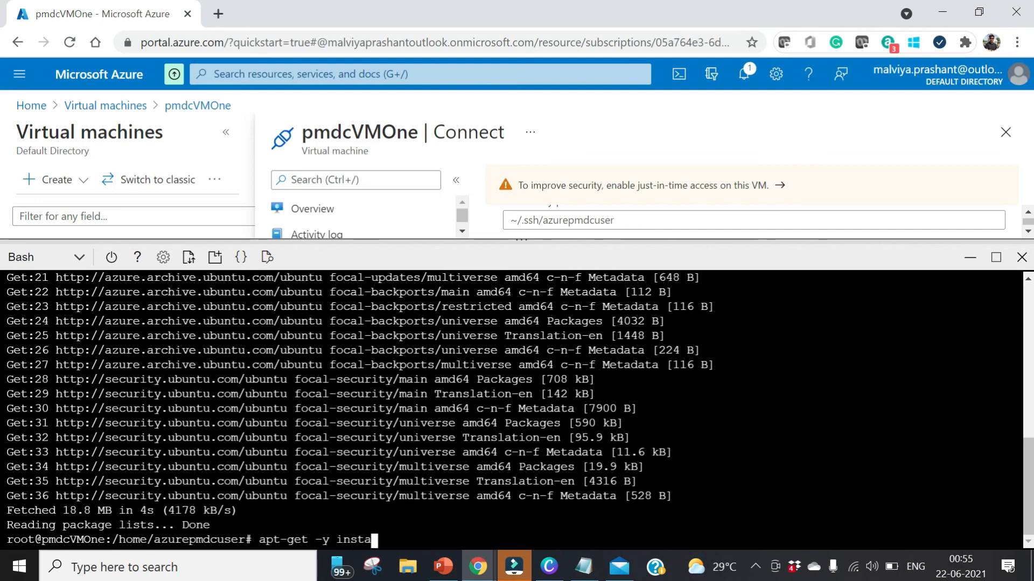
type("ll ng")
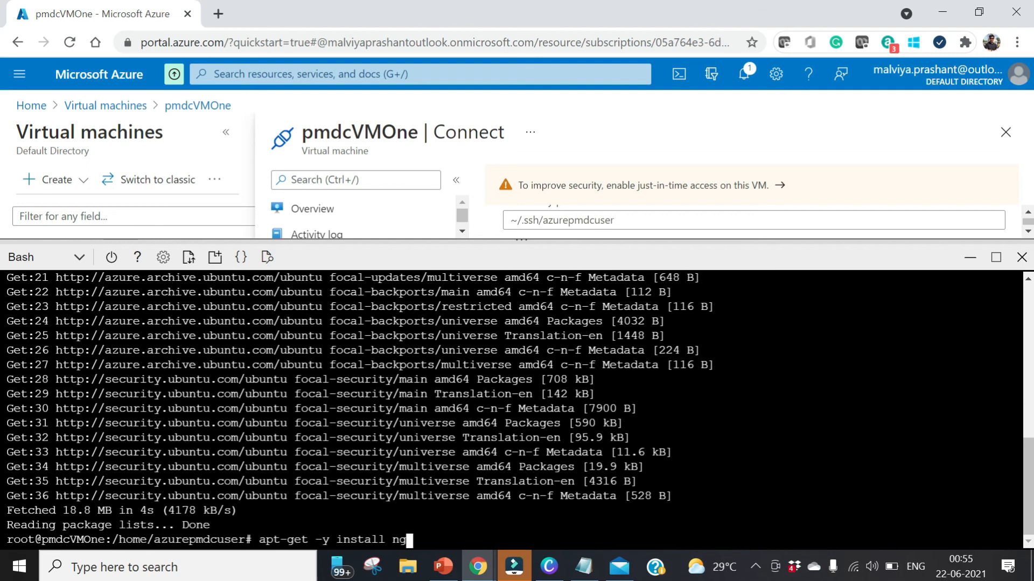
type("inx")
key("Return")
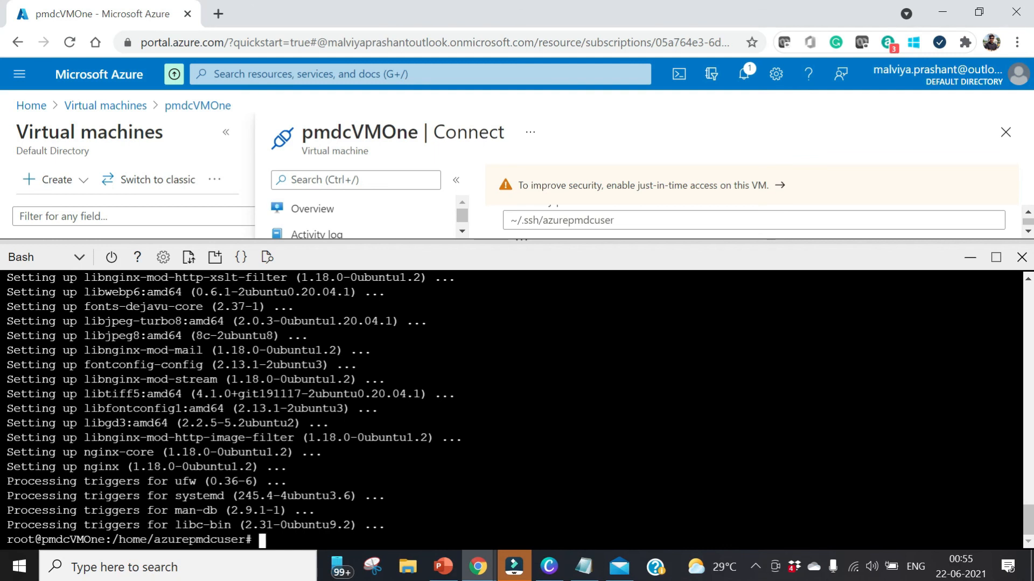
- Write "Hello Digi Learner" to /var/www/html/index.html and open public IP 52.249.249.125 in a new tab
type("echo \"")
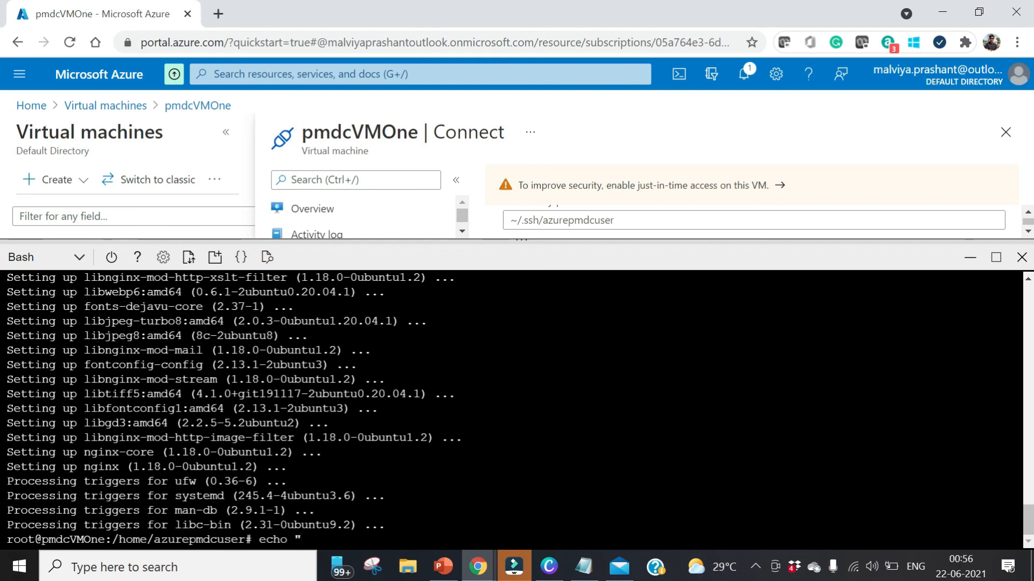
type("Hello D")
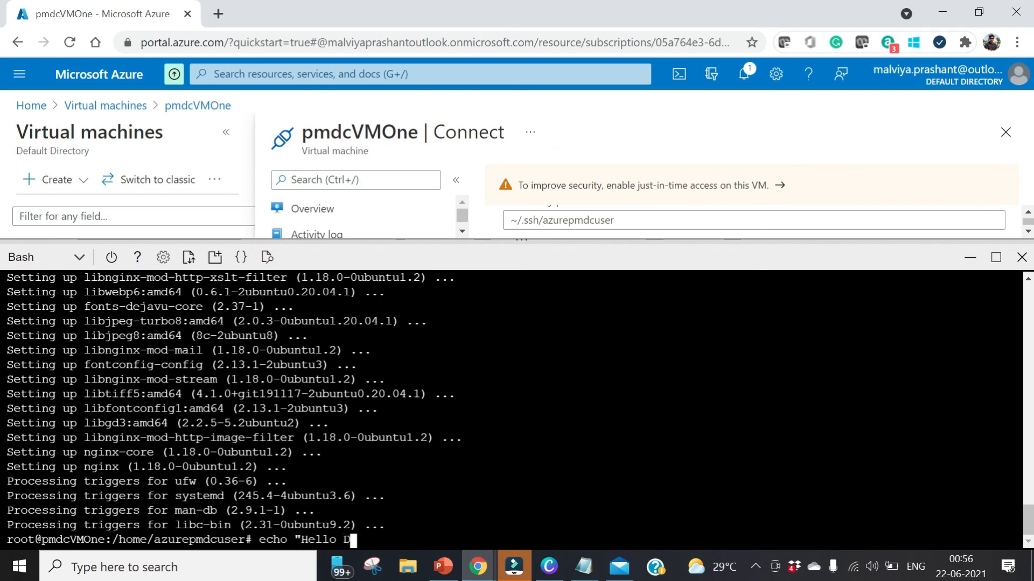
type("igi Learner\"")
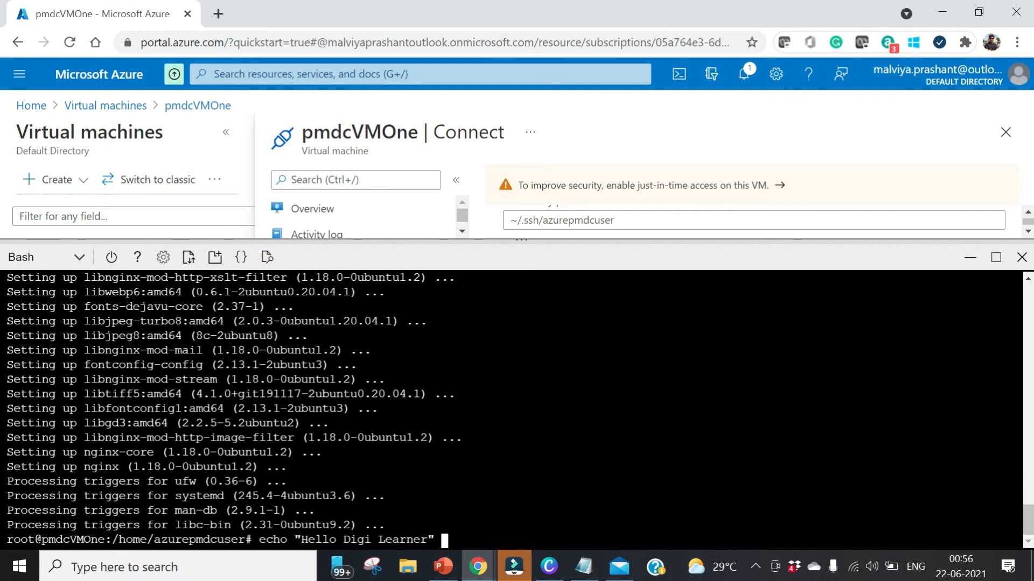
type(" > /var/w")
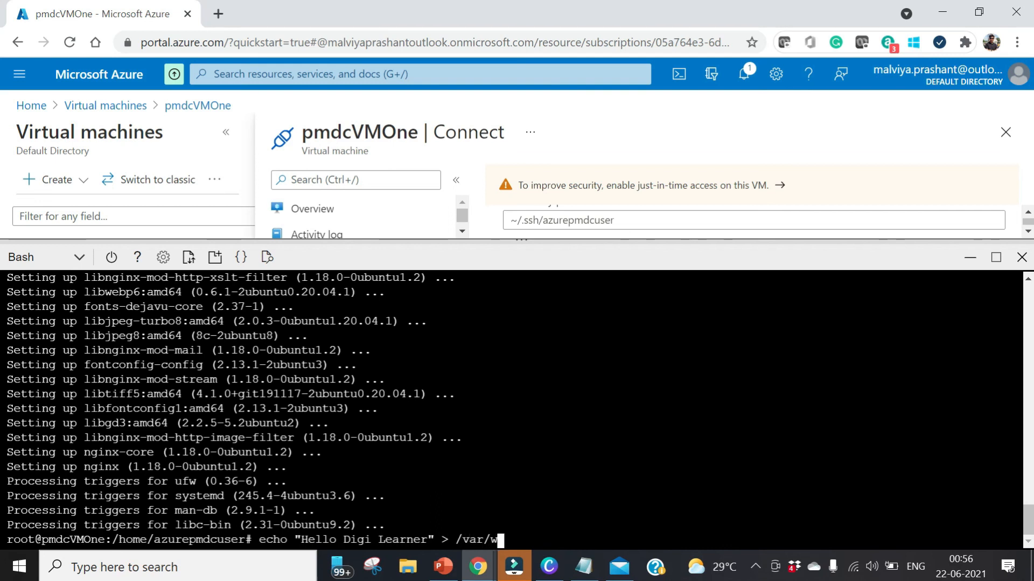
type("ww/")
type("htm")
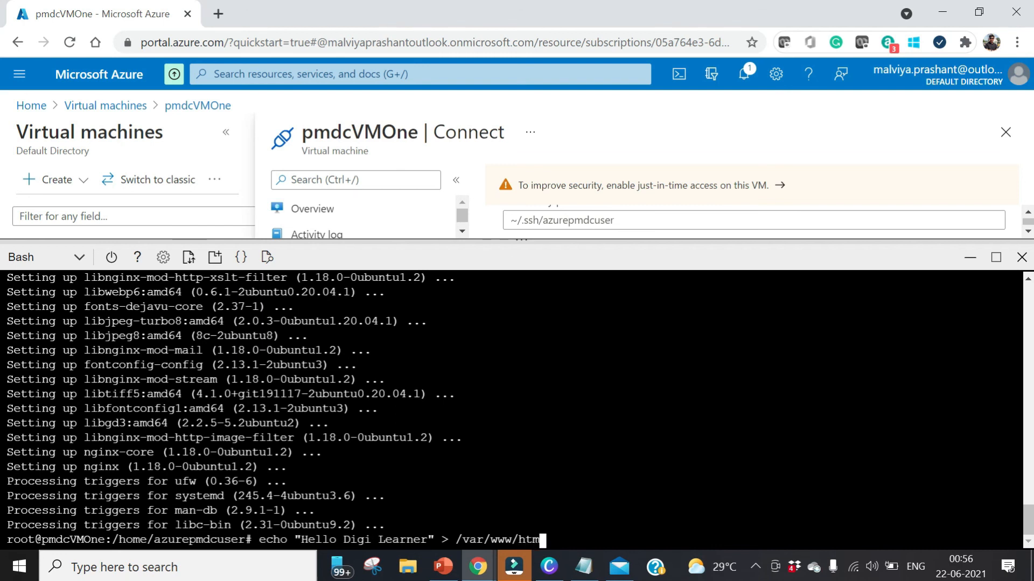
type("l/index")
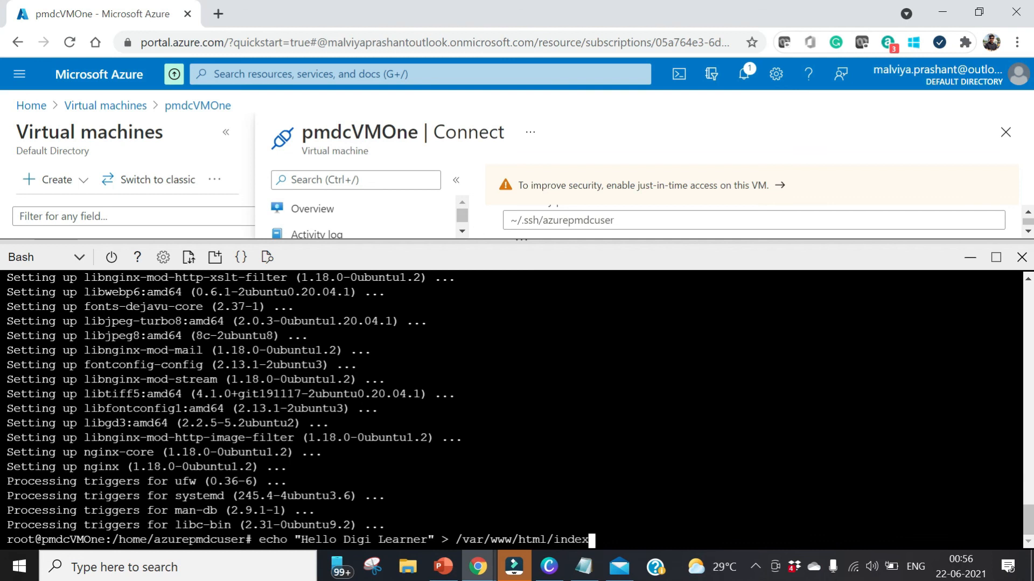
type(".html")
key("Return")
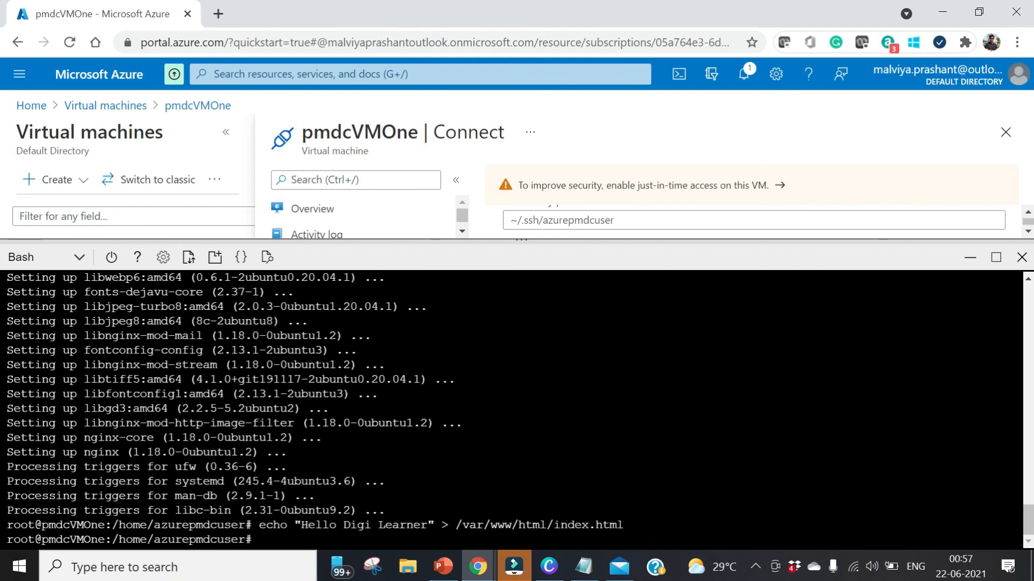
left_click_drag(900, 241, 901, 407)
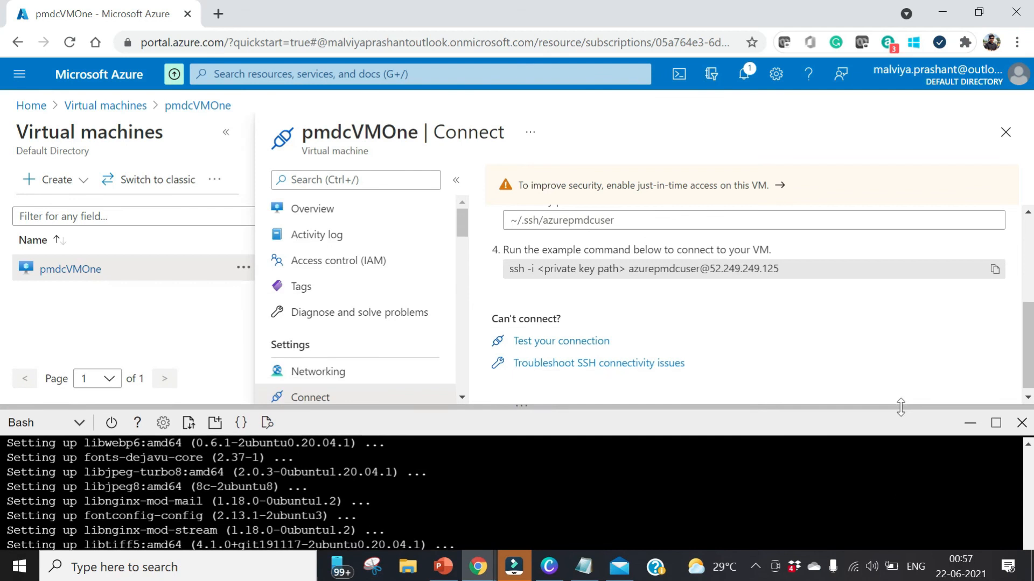
left_click(332, 211)
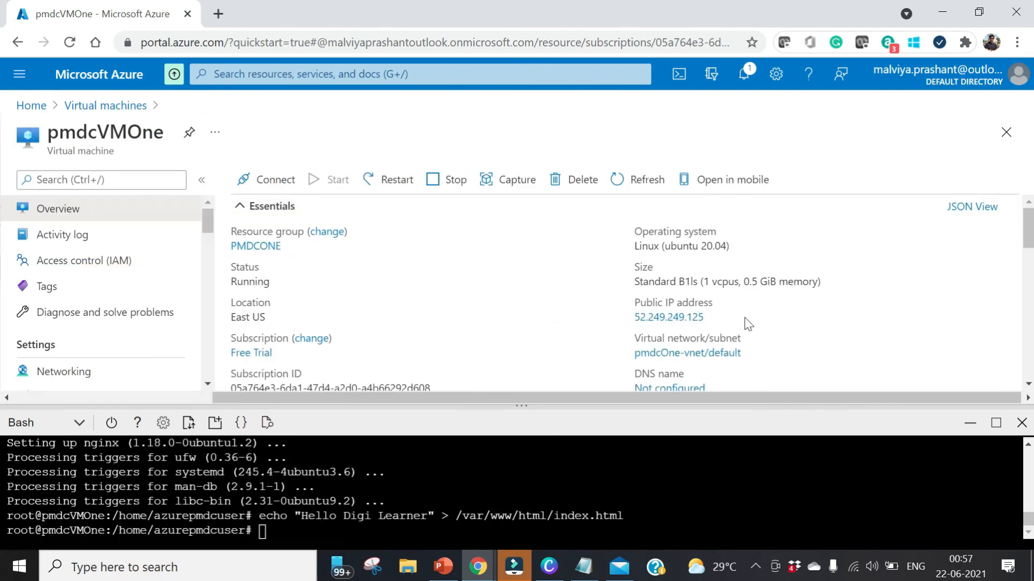
left_click(713, 317)
left_click(218, 13)
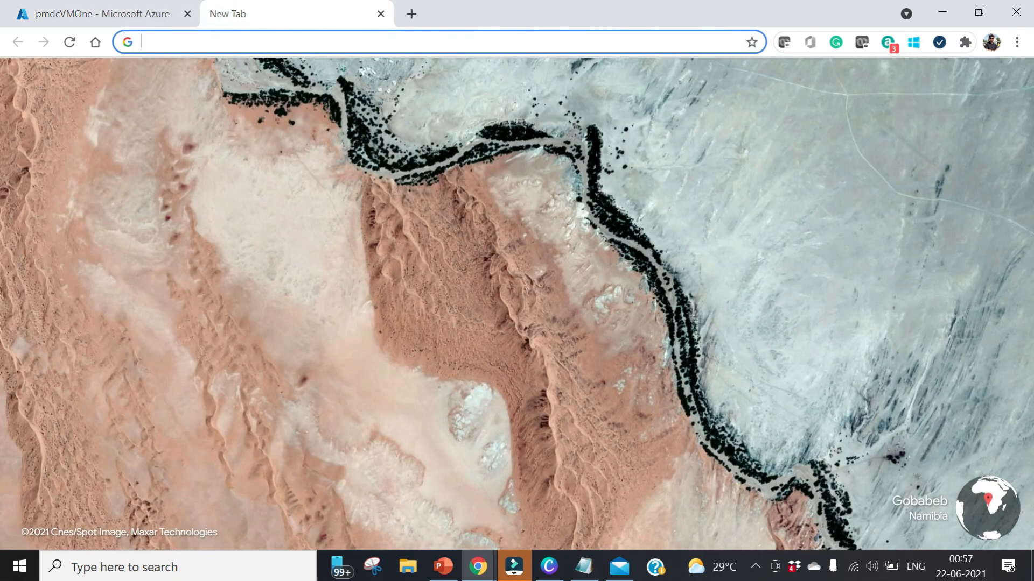
key("ctrl+v")
key("Return")
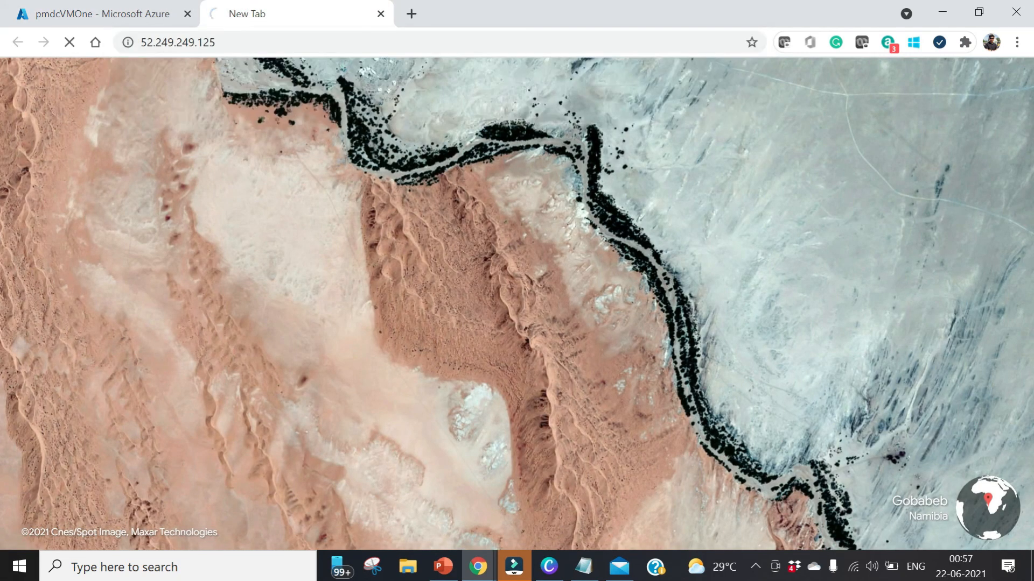